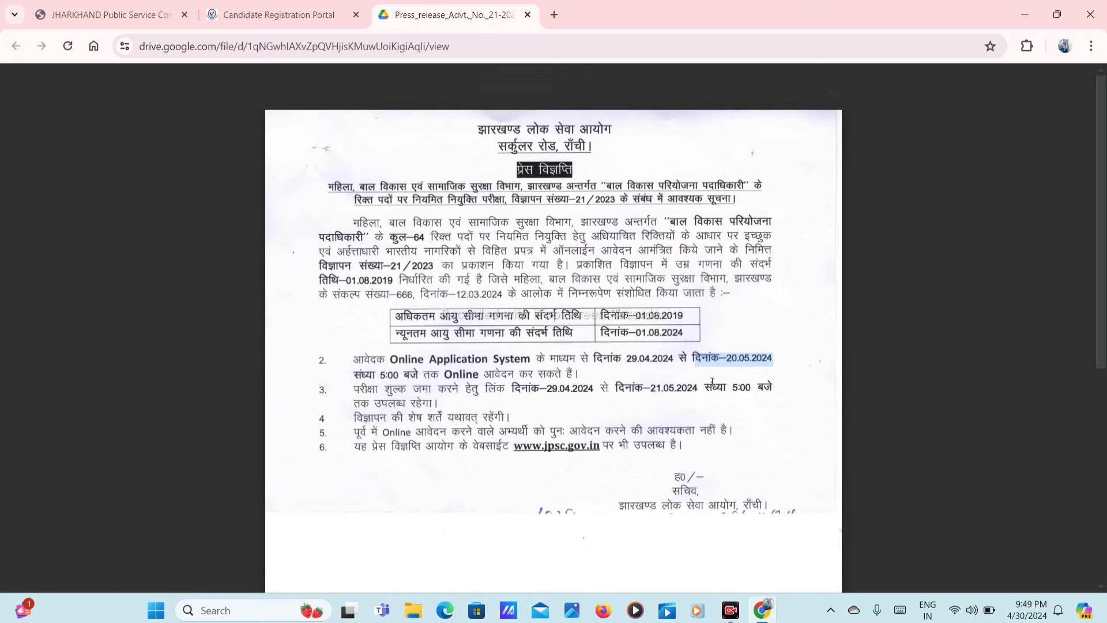
Step: Highlight the point 3 fee-payment line and point 5 on reapplying, then return to the portal
left_click(651, 392)
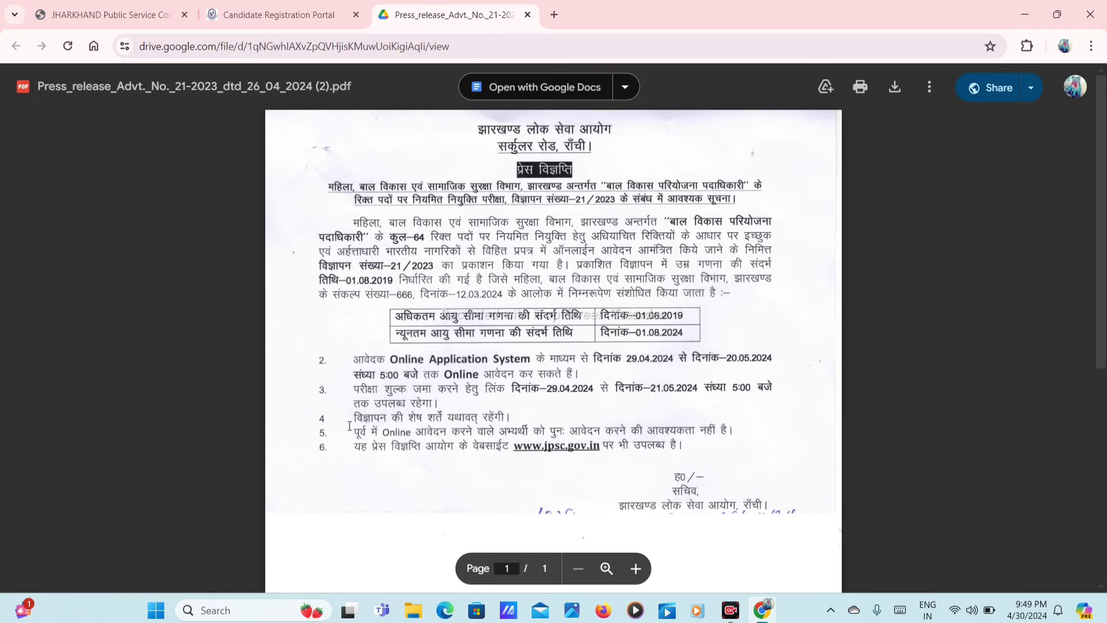
left_click_drag(389, 417, 486, 402)
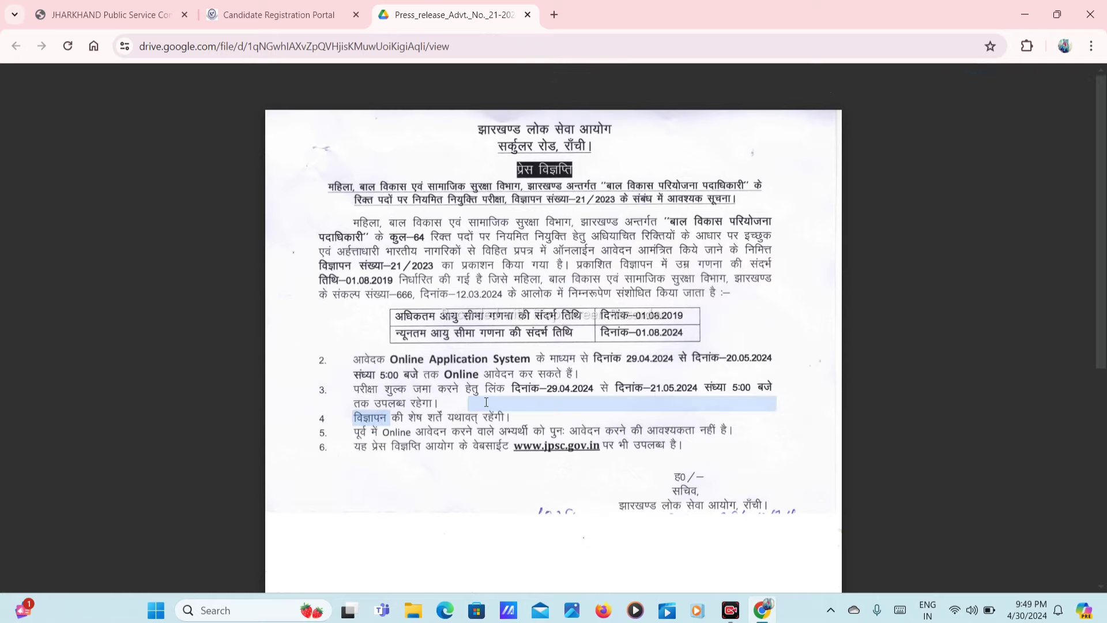
left_click(313, 435)
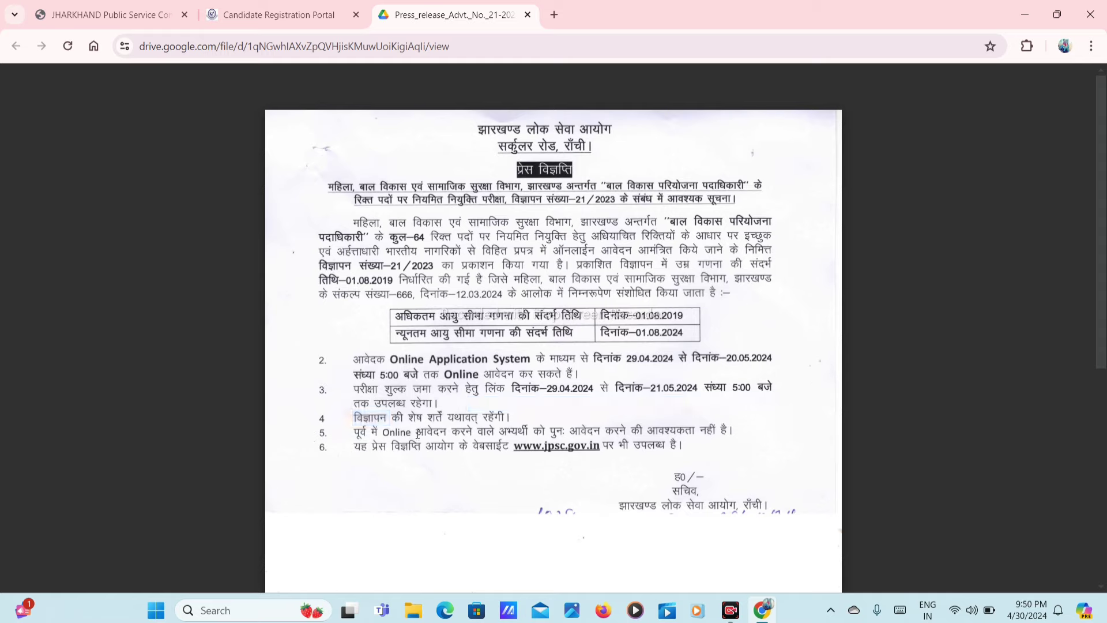
left_click_drag(517, 432, 579, 425)
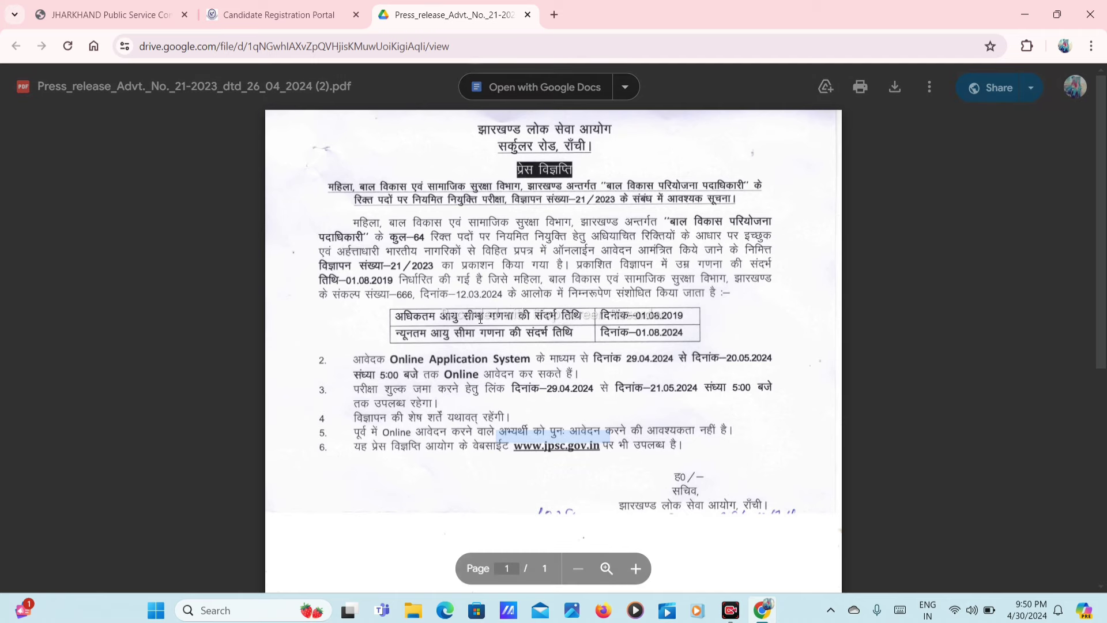
left_click(308, 7)
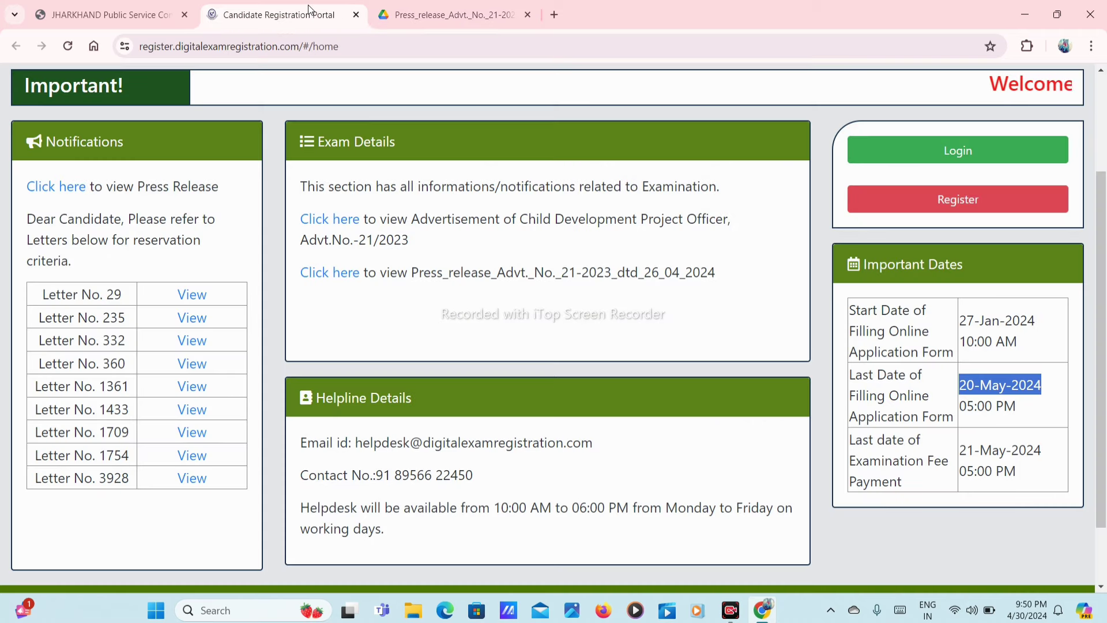
Step: Review the CDPO advertisement's vacancy and age-limit tables, then return to the portal
left_click(325, 222)
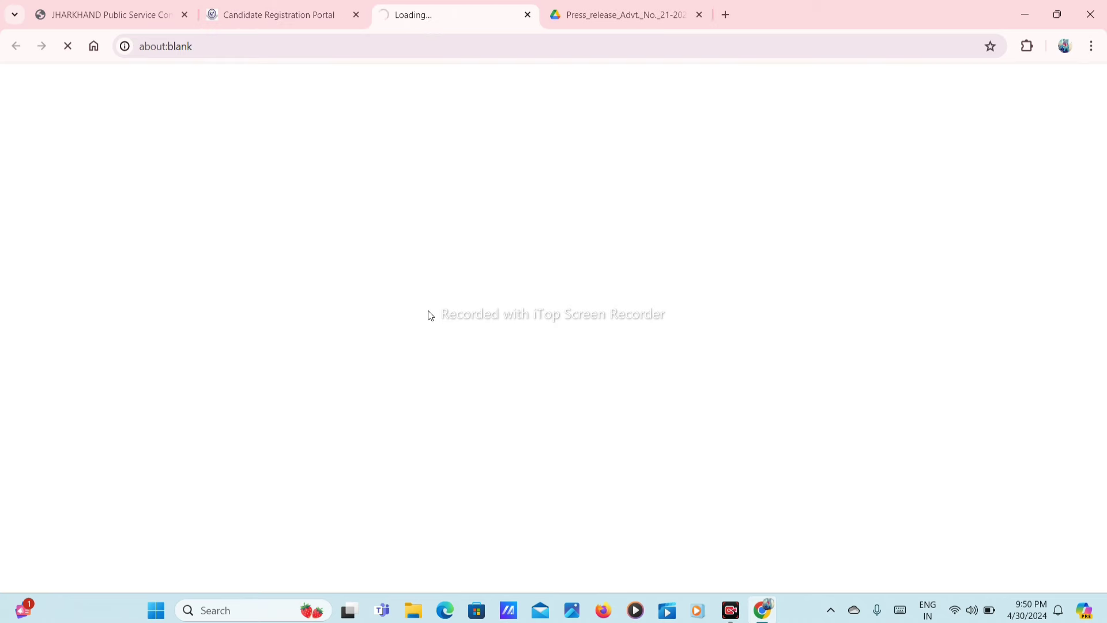
scroll(473, 247, "down", 2)
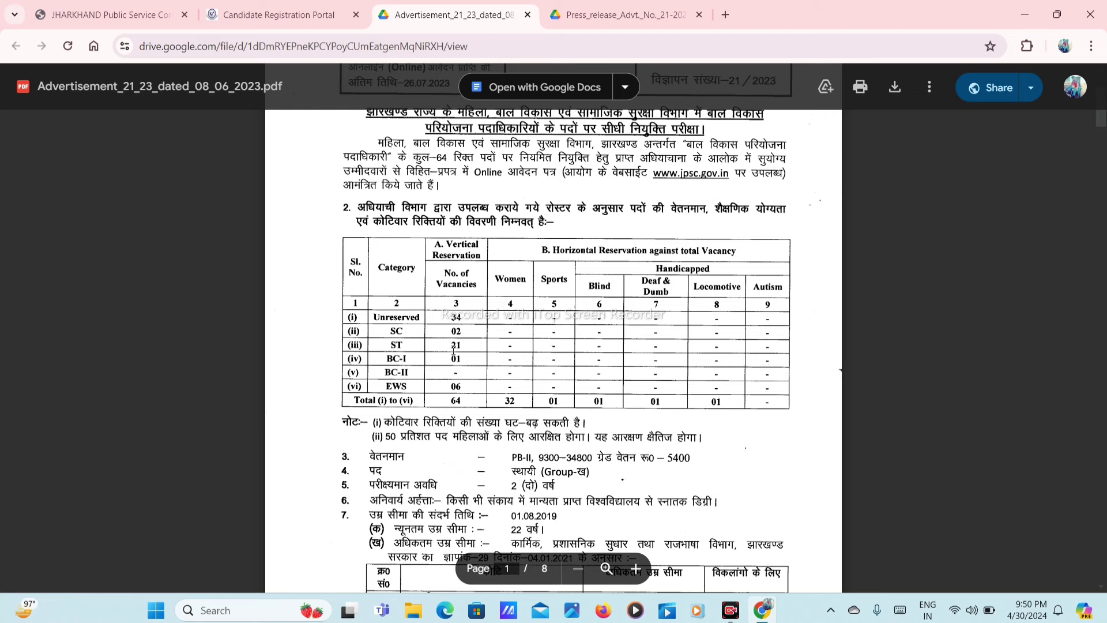
scroll(453, 350, "down", 3)
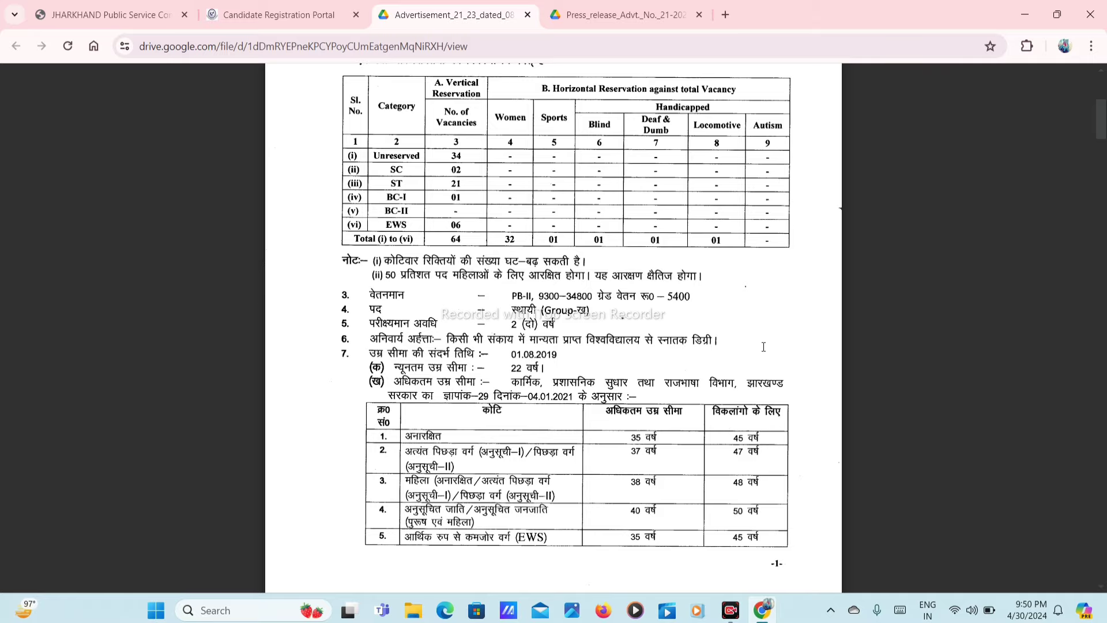
scroll(763, 346, "down", 8)
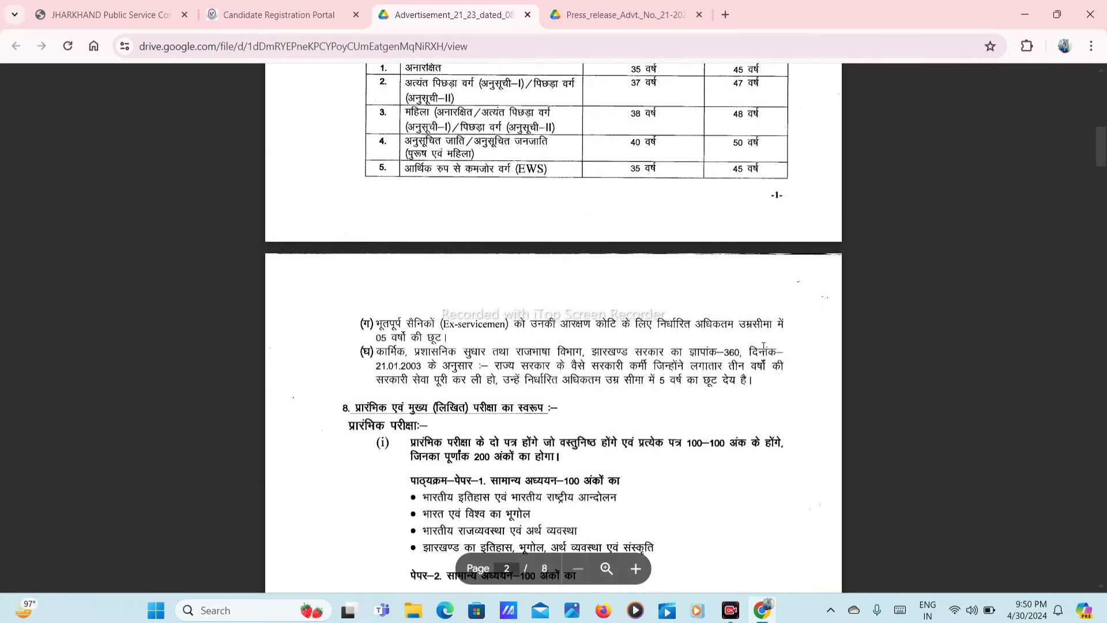
scroll(655, 425, "up", 10)
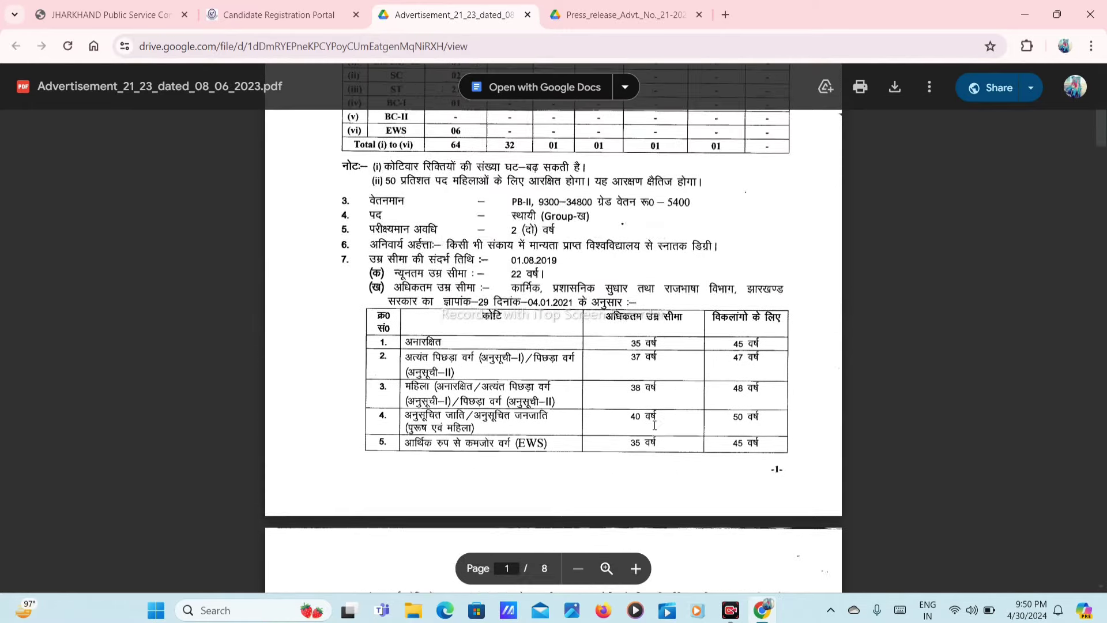
scroll(654, 425, "down", 10)
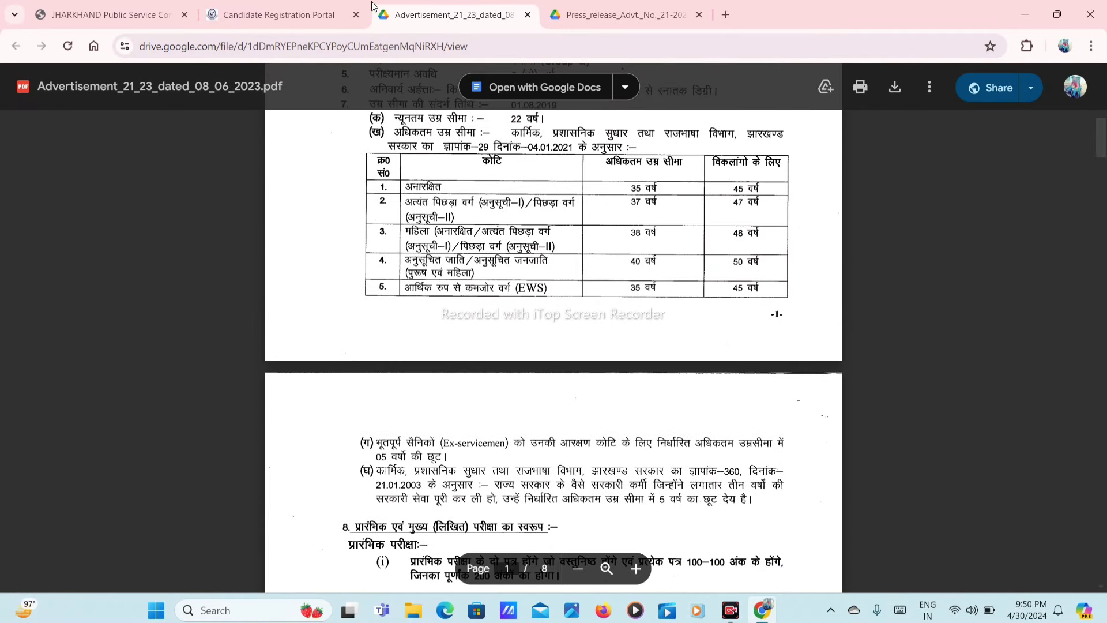
left_click(323, 5)
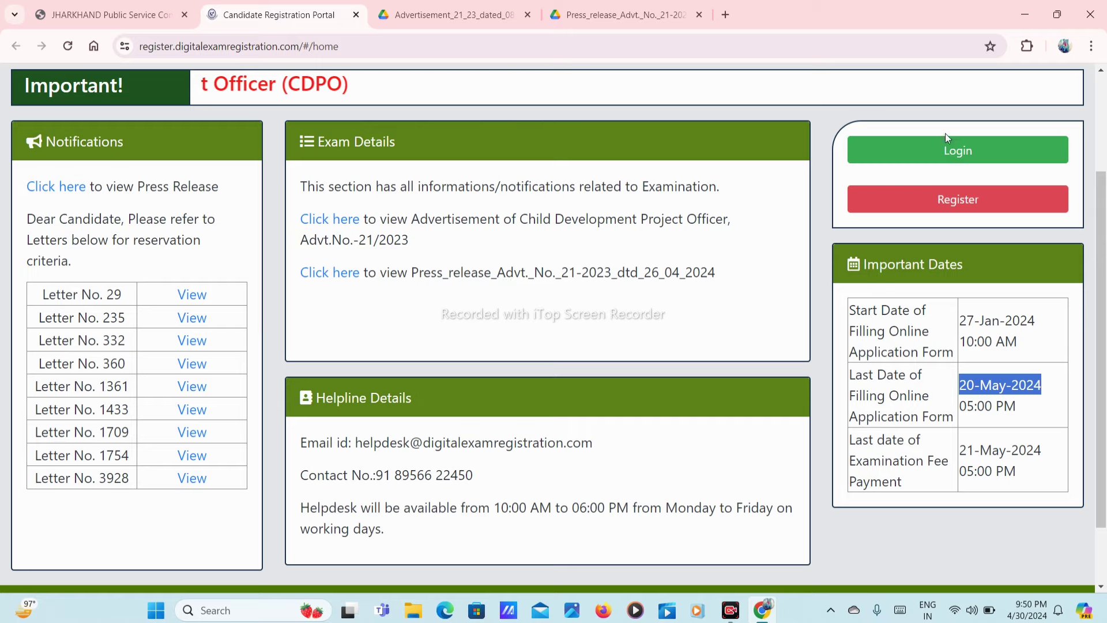
Step: Open the new-user registration form and fill in the e-mail and password fields with confirmations
left_click(930, 203)
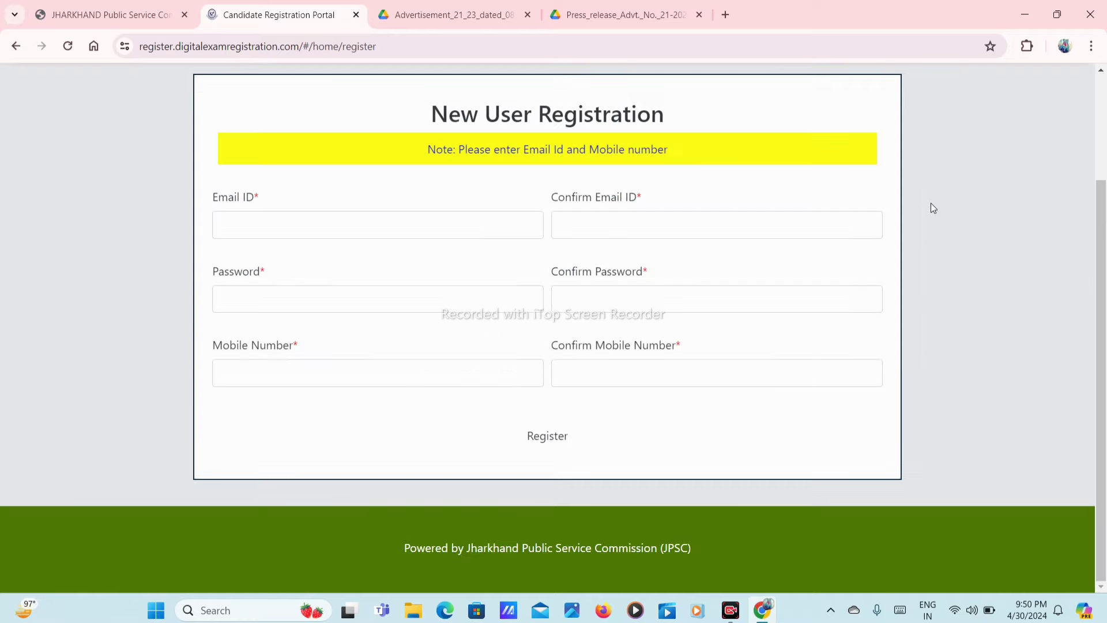
left_click(270, 226)
left_click(616, 225)
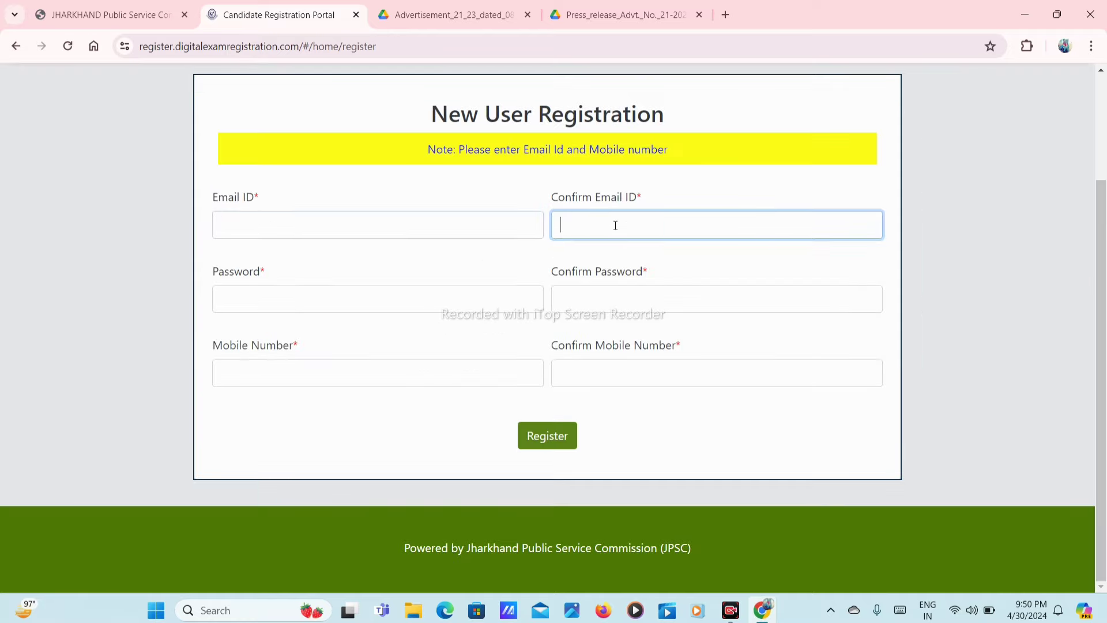
left_click(355, 302)
left_click(620, 298)
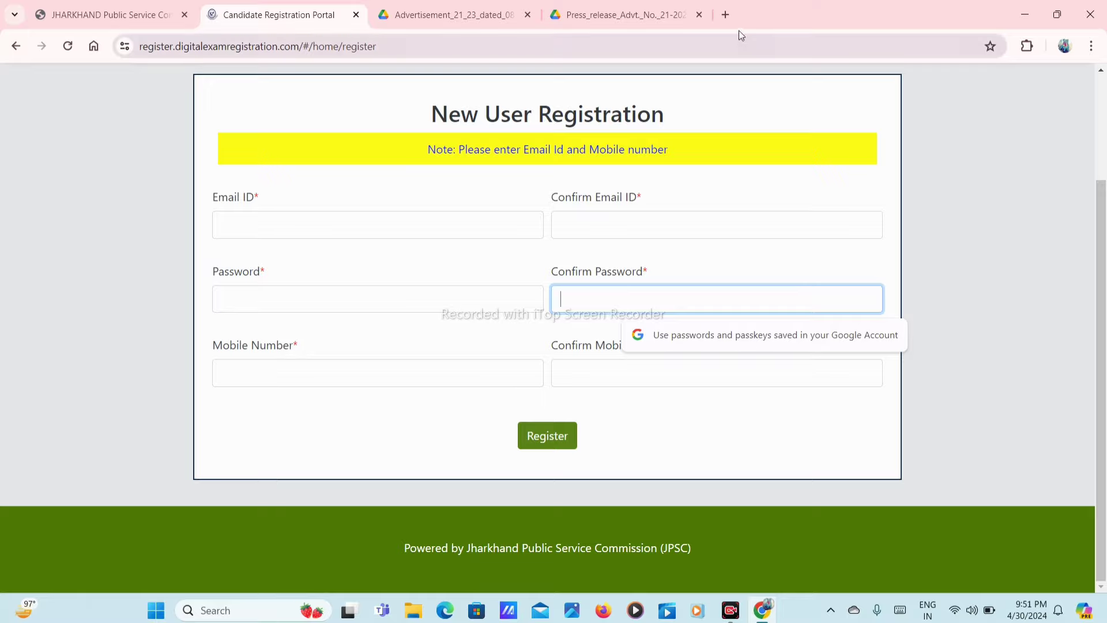
Step: Draft the account password in a new tab, then enter and confirm the password and mobile number
left_click(727, 15)
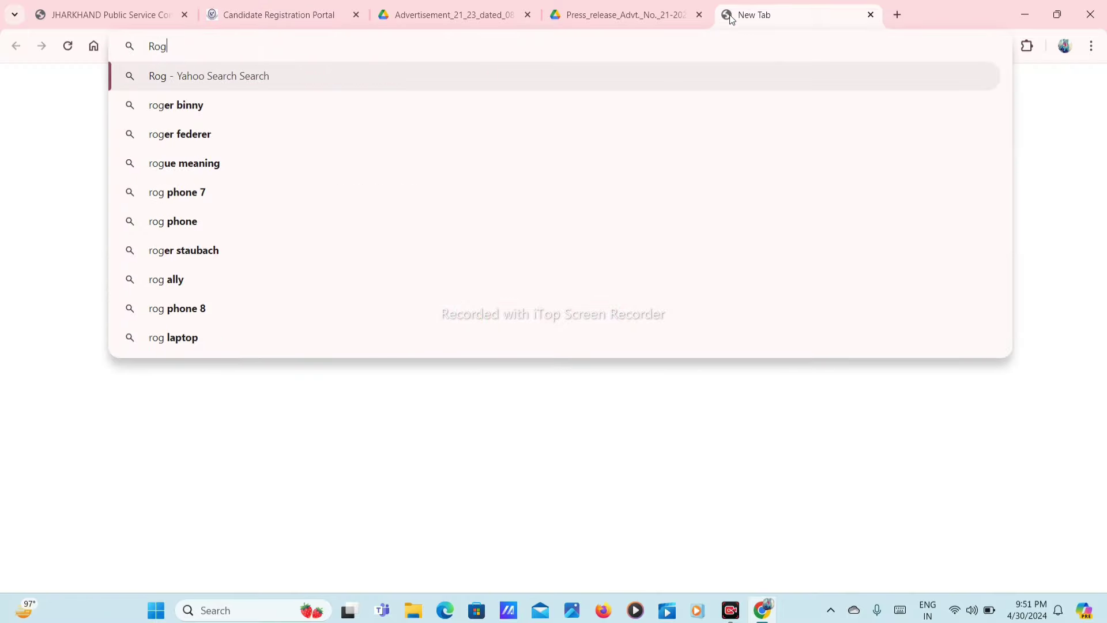
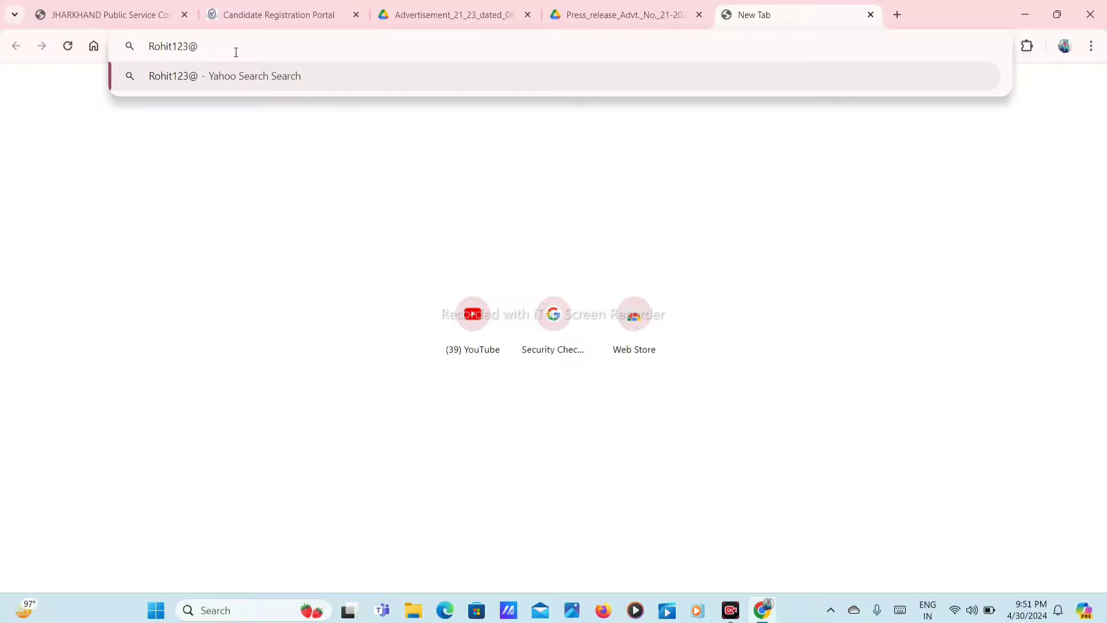
left_click(265, 9)
left_click(313, 294)
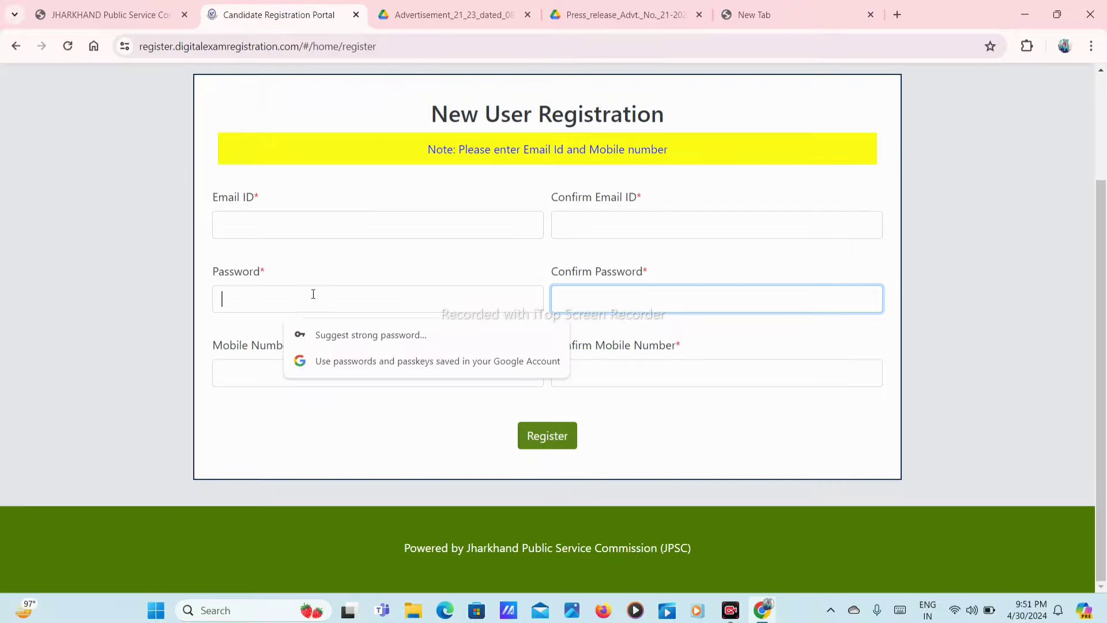
left_click(556, 300)
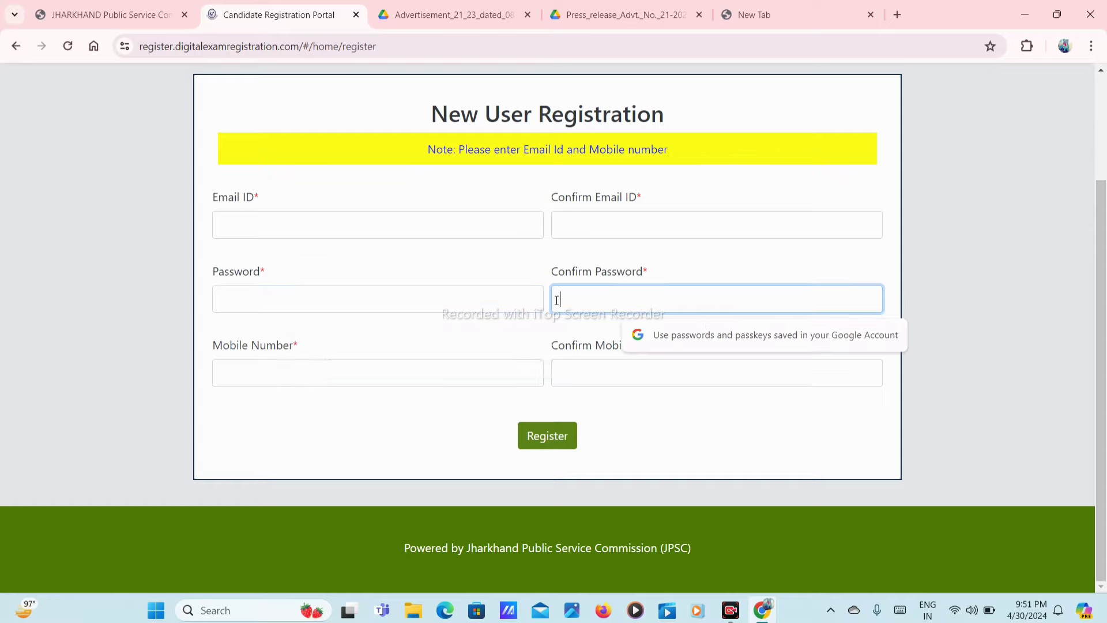
left_click(594, 371)
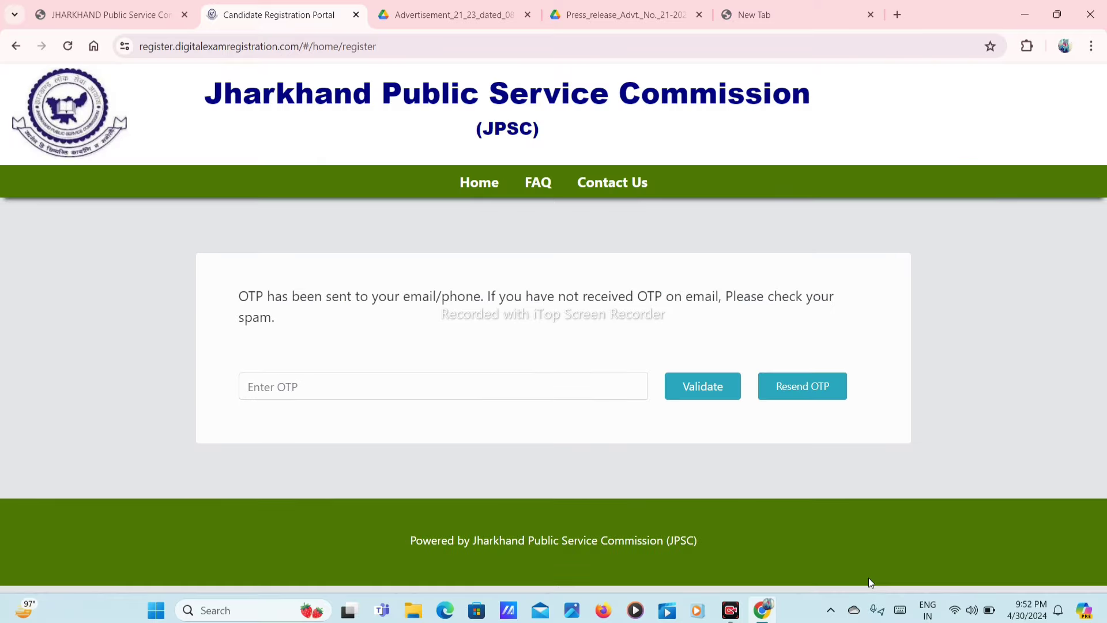
Step: Enter and validate the one-time code sent to the candidate's e-mail or phone
left_click(281, 391)
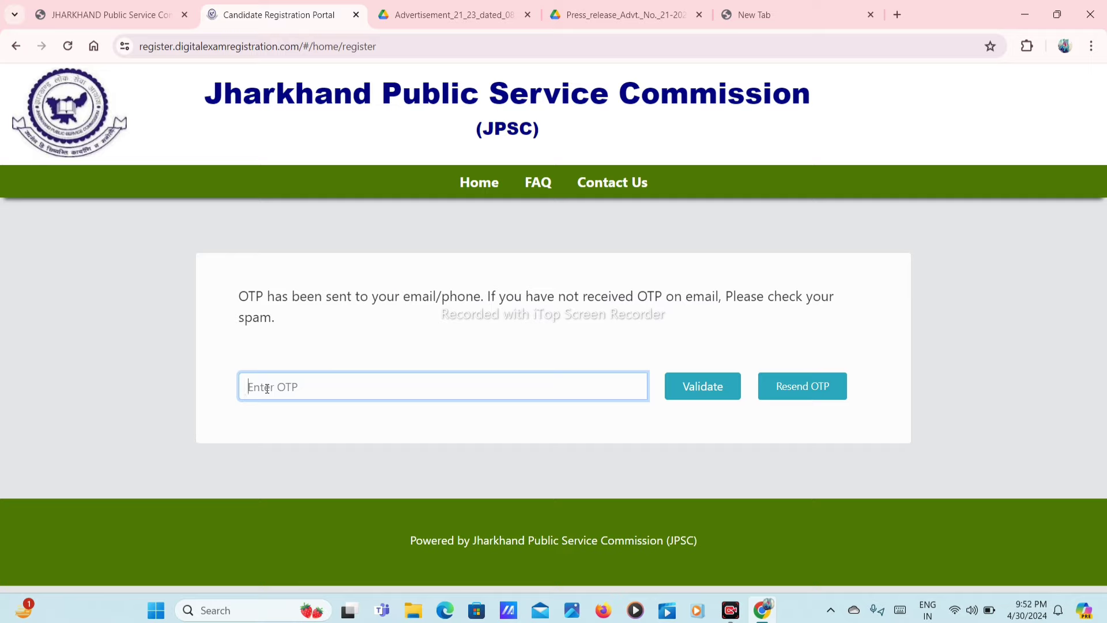
left_click_drag(411, 297, 468, 304)
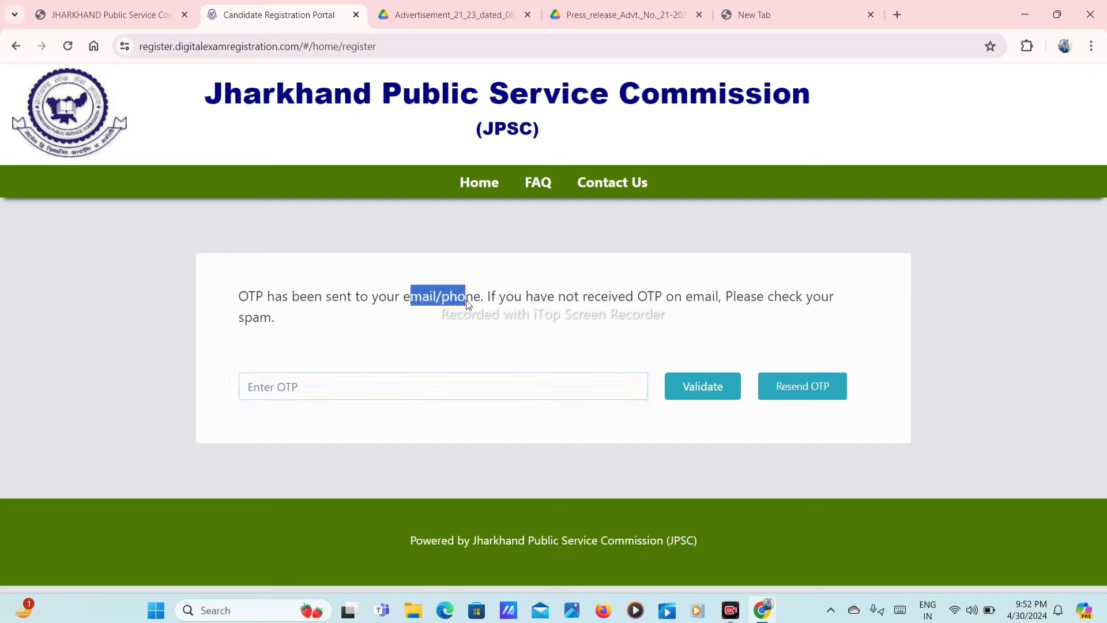
left_click(339, 394)
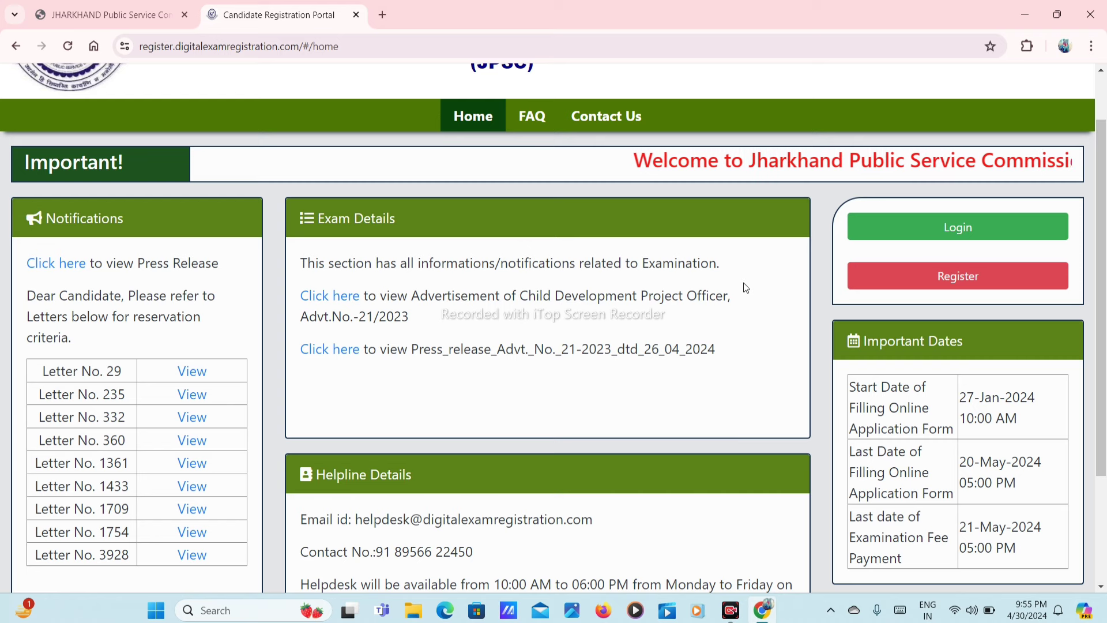
scroll(738, 295, "up", 1)
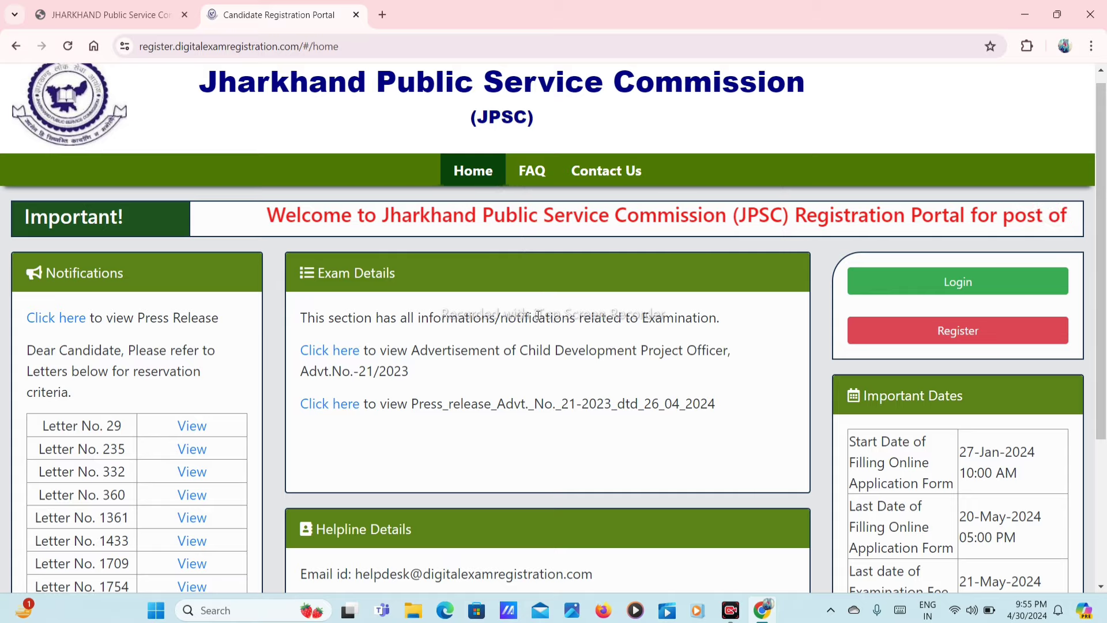
Step: Log in to the portal with the registered e-mail and account password
left_click(959, 282)
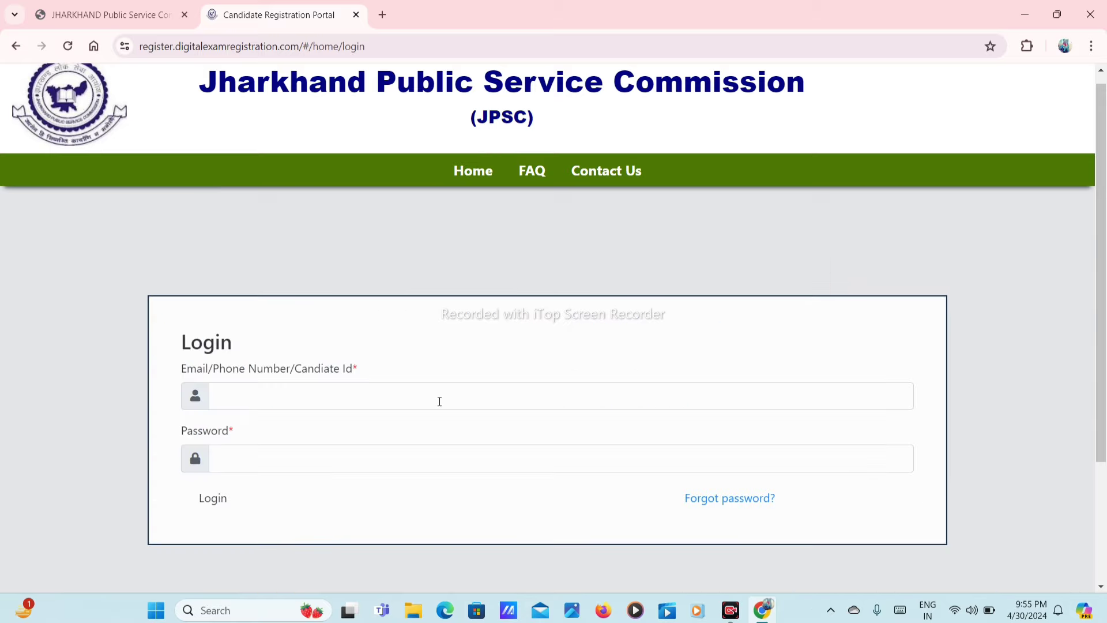
scroll(439, 402, "down", 2)
left_click(341, 294)
left_click(298, 357)
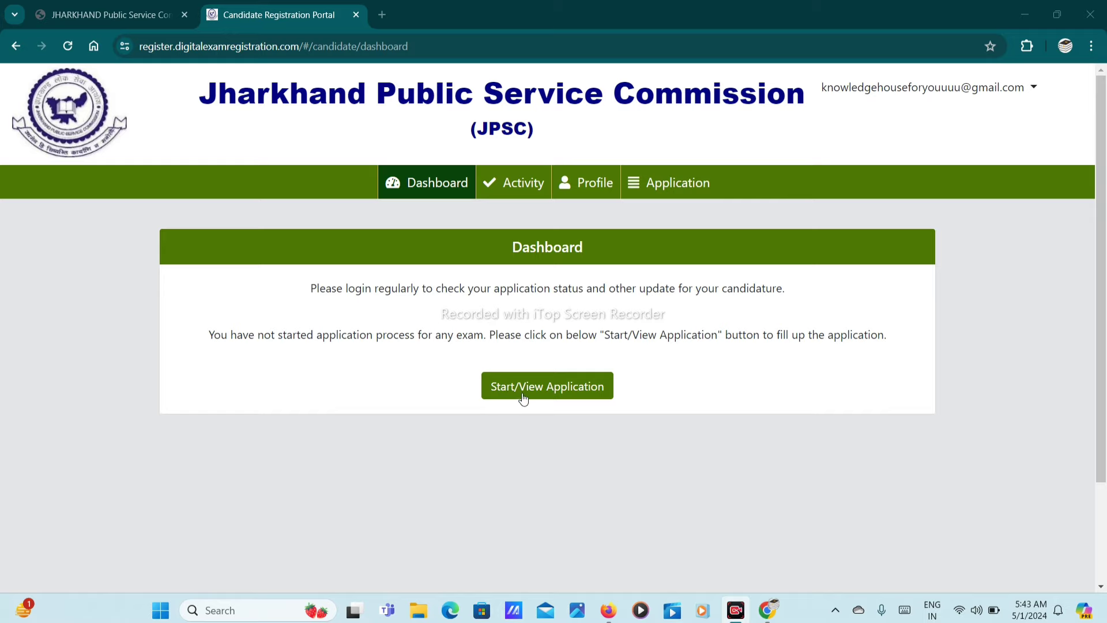
Step: Start a new application, select and save CDPO as the exam, and continue
left_click(555, 394)
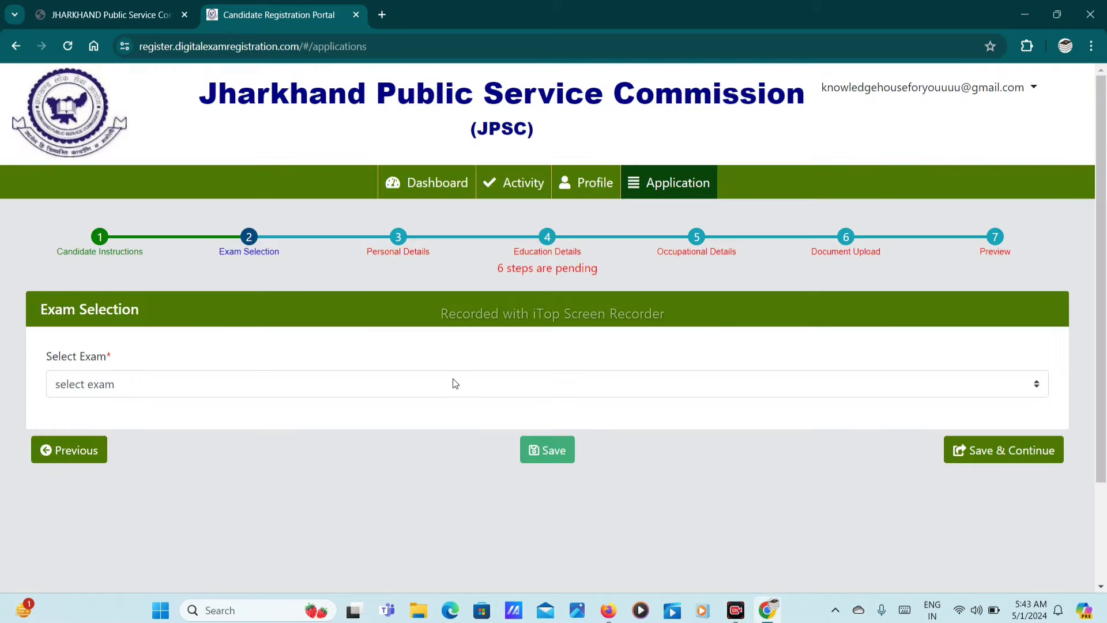
left_click_drag(53, 357, 178, 354)
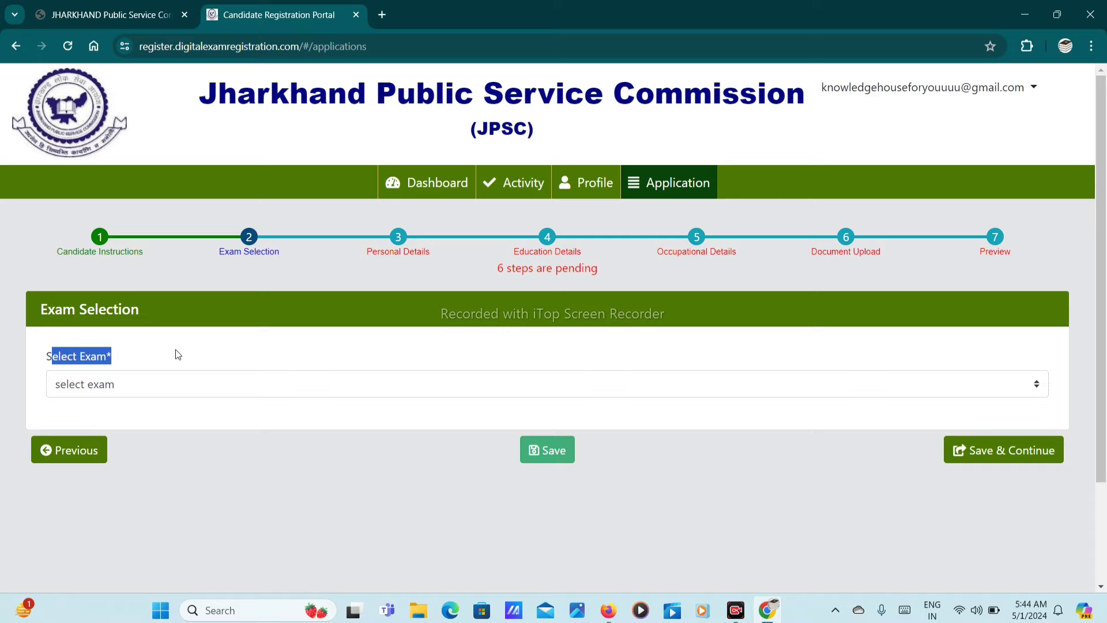
left_click(173, 385)
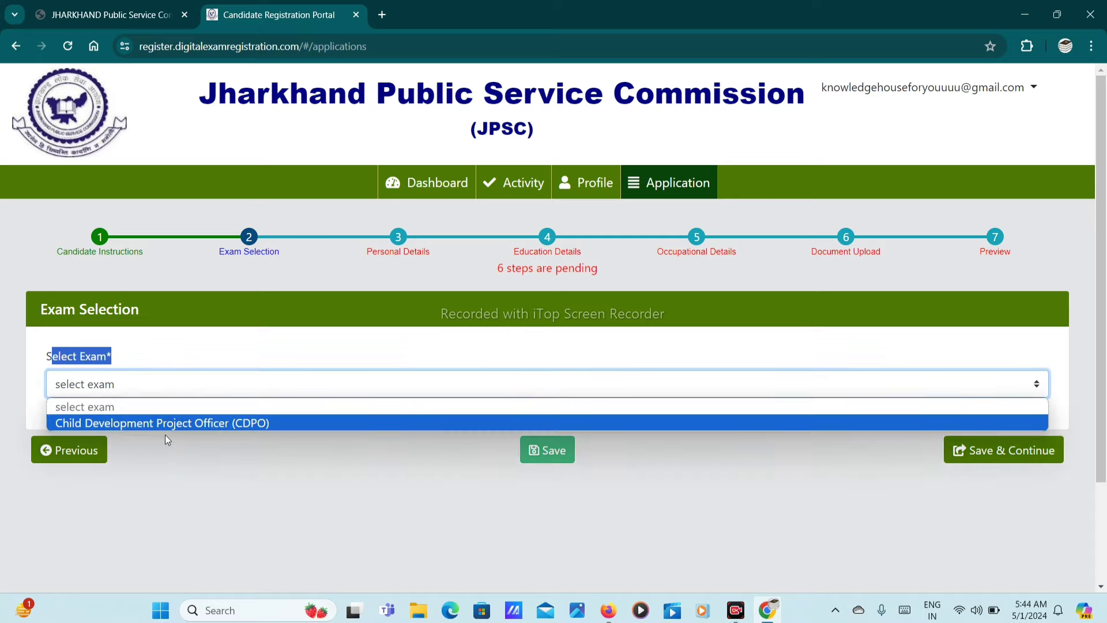
left_click(241, 424)
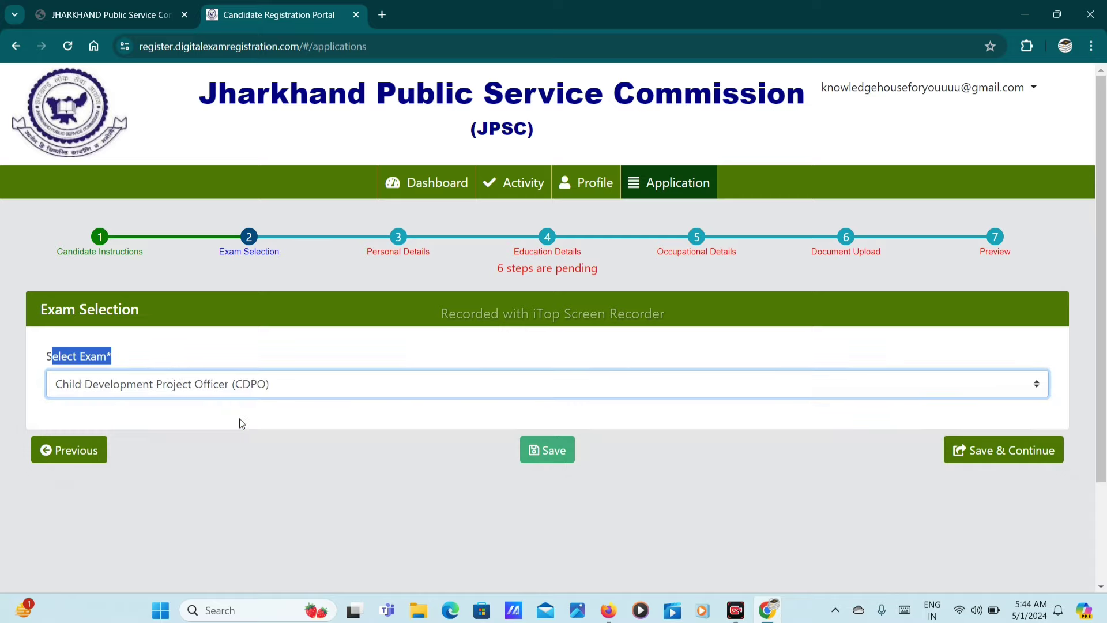
left_click(547, 449)
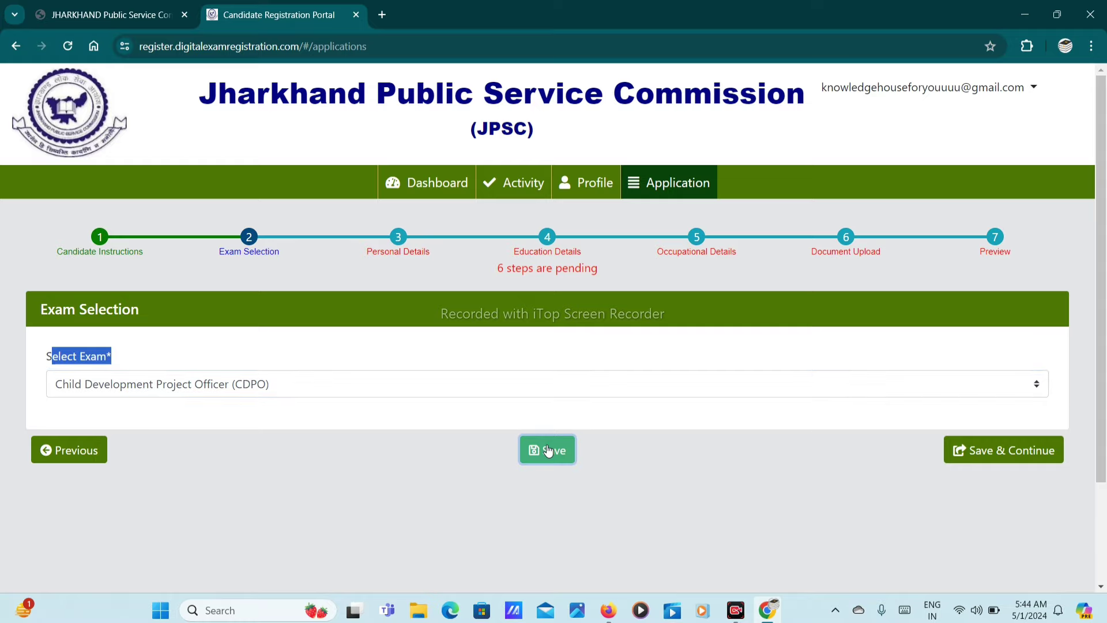
left_click(983, 496)
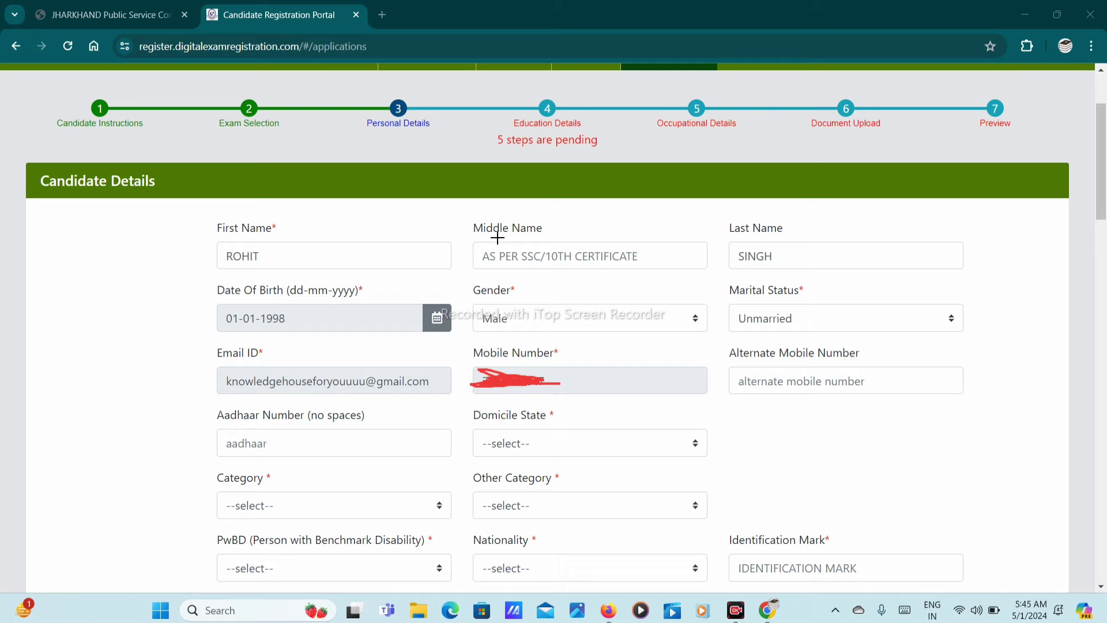
Step: Enter the candidate's Aadhaar number in Personal Details
left_click_drag(722, 272, 861, 263)
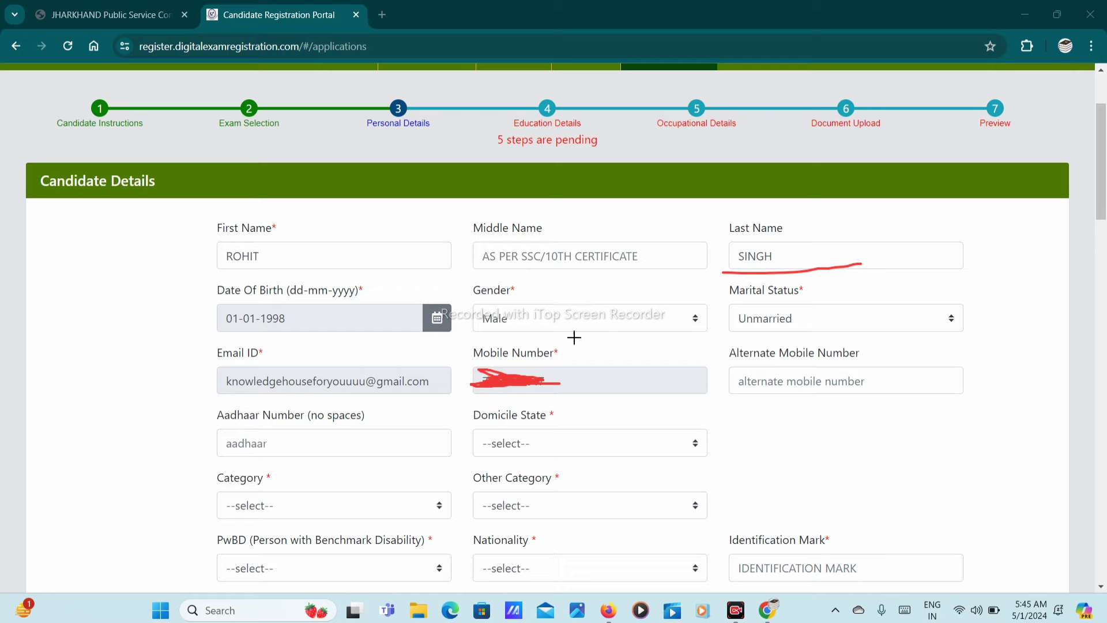
mouse_move(548, 342)
left_mouse_down()
mouse_move(576, 369)
mouse_move(564, 336)
mouse_move(546, 343)
left_mouse_up()
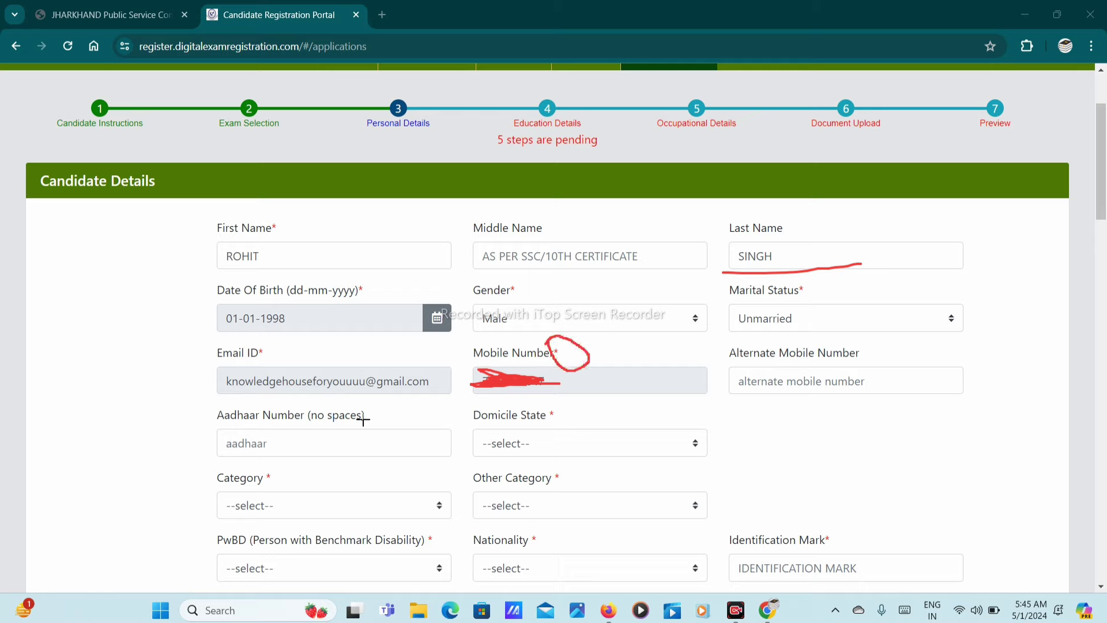
scroll(872, 579, "down", 5)
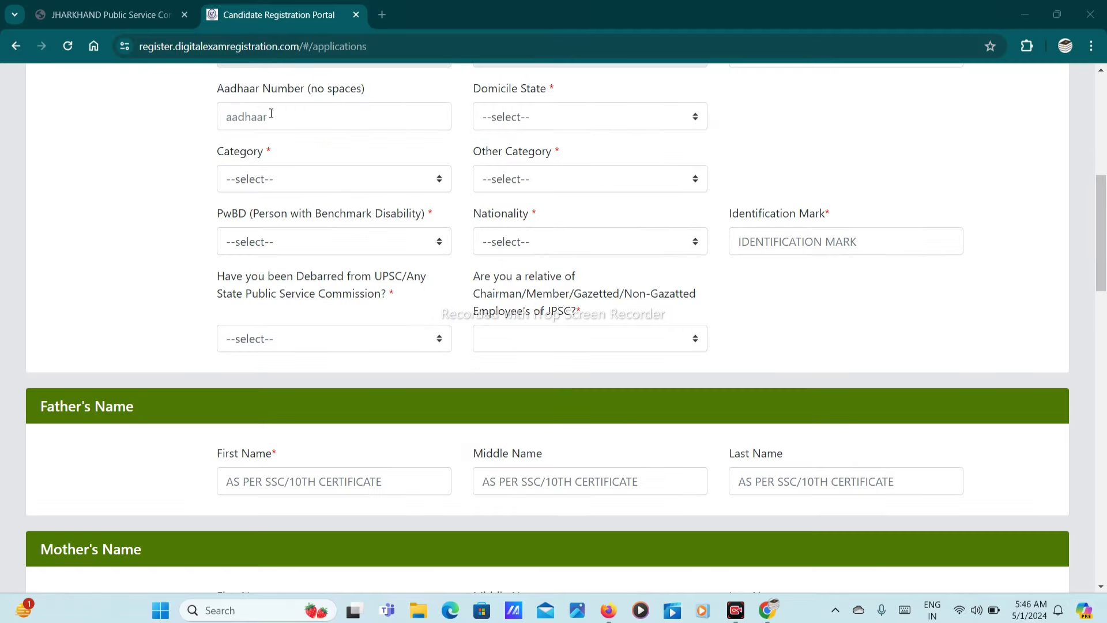
left_click(292, 112)
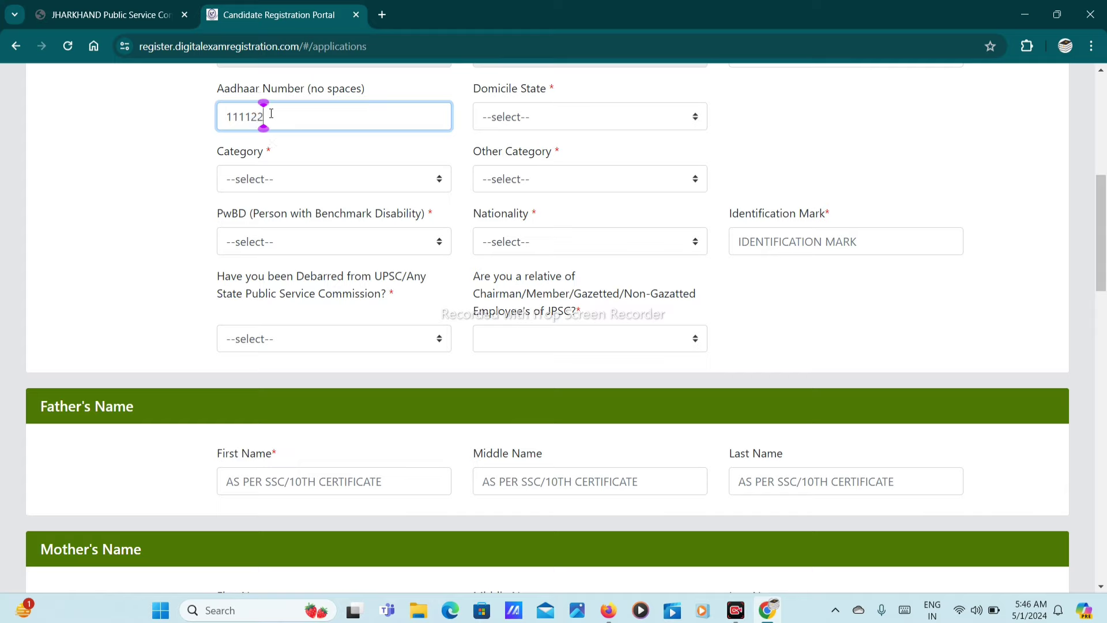
Step: Set domicile state to Jharkhand and category to SC
left_click(535, 118)
left_click(525, 156)
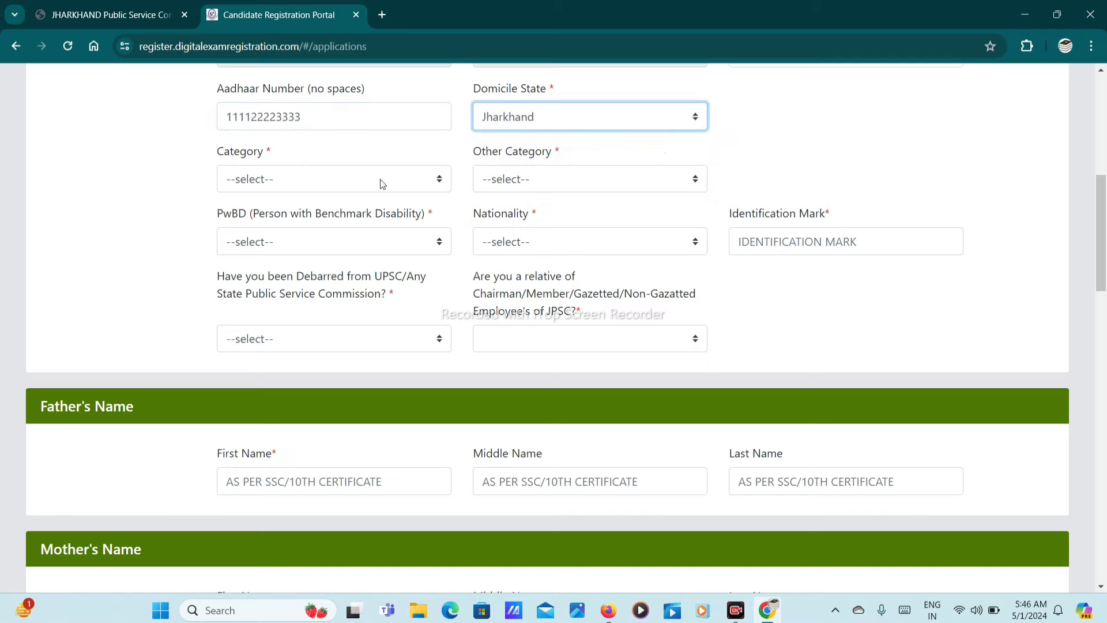
left_click(232, 180)
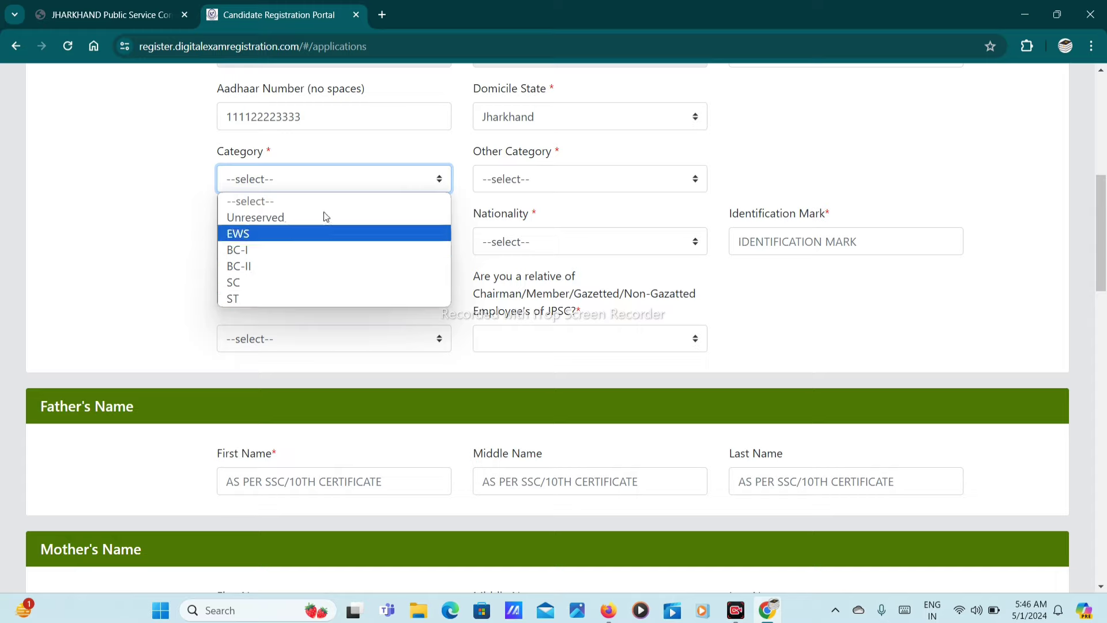
left_click(550, 111)
left_click(508, 172)
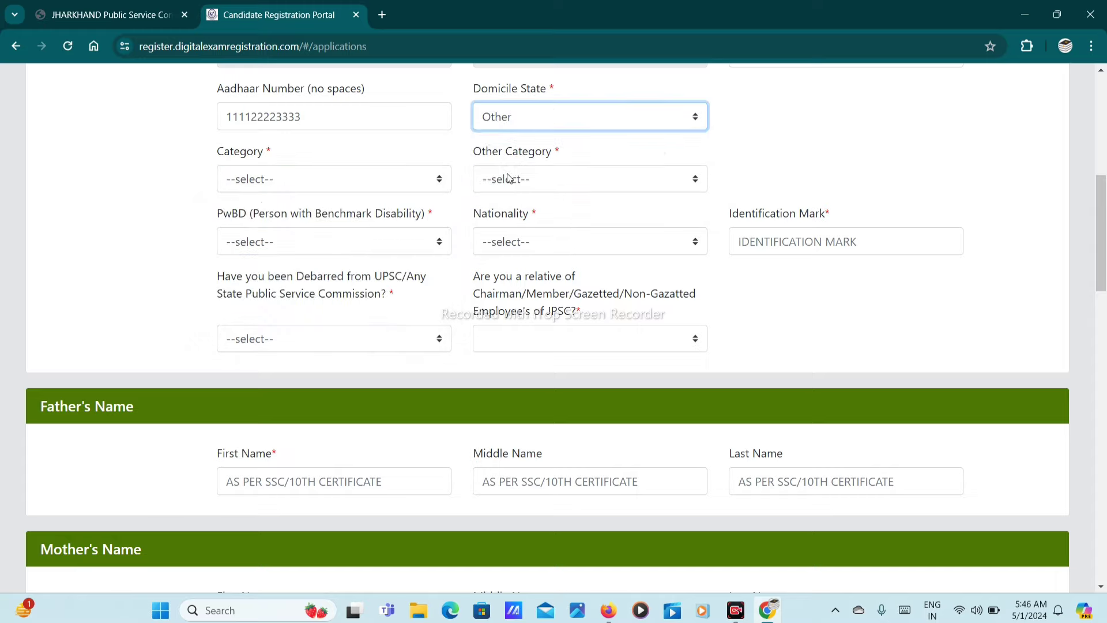
left_click(342, 178)
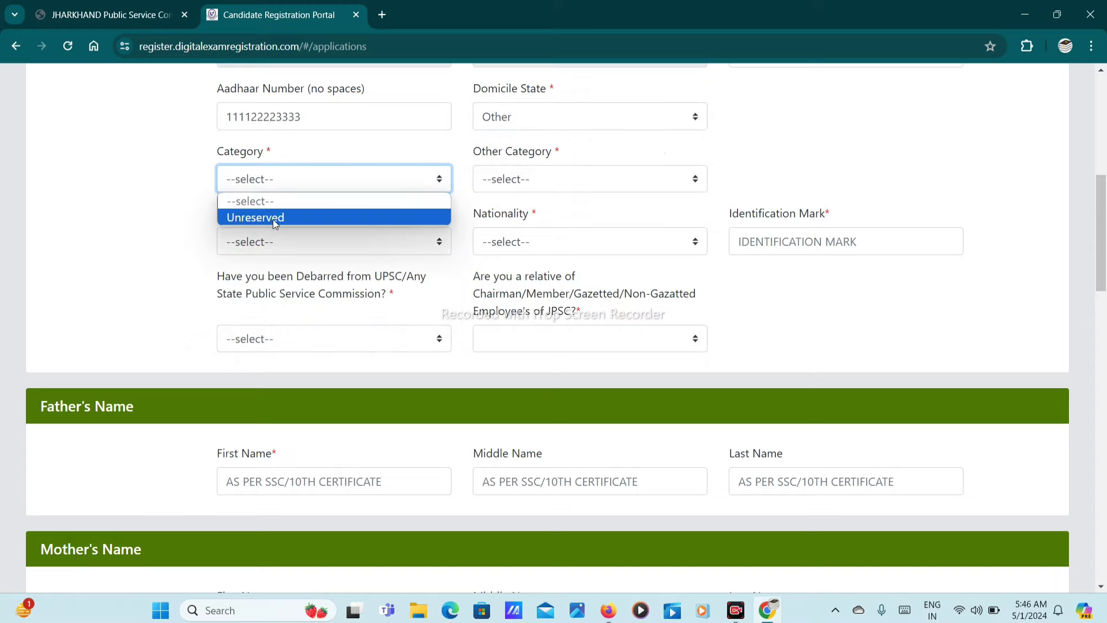
left_click(311, 219)
left_click(539, 160)
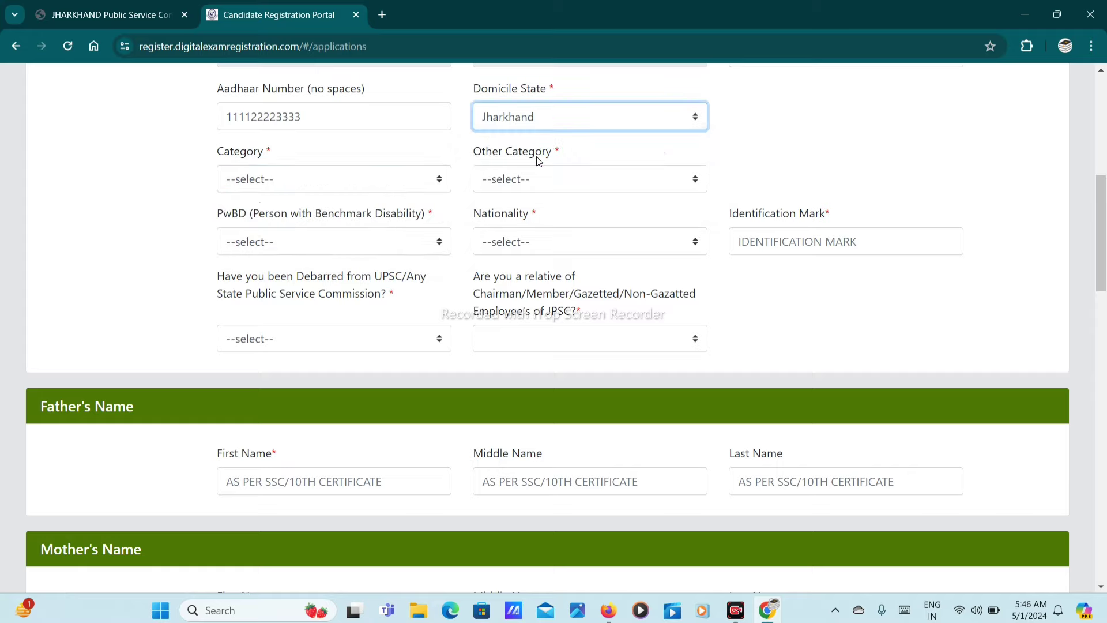
left_click(303, 183)
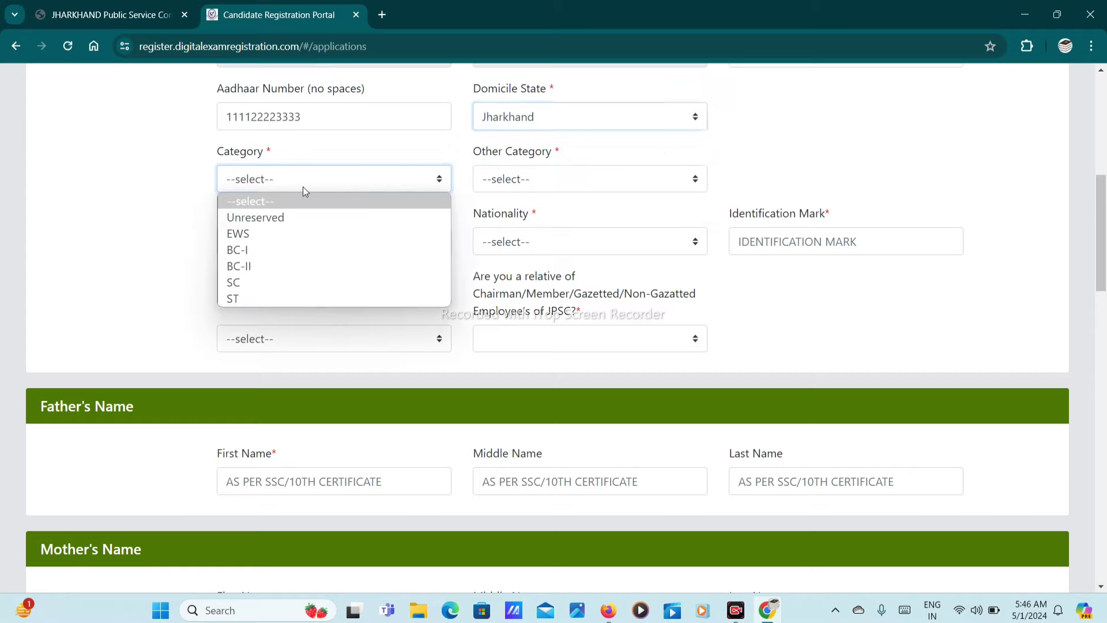
left_click(288, 282)
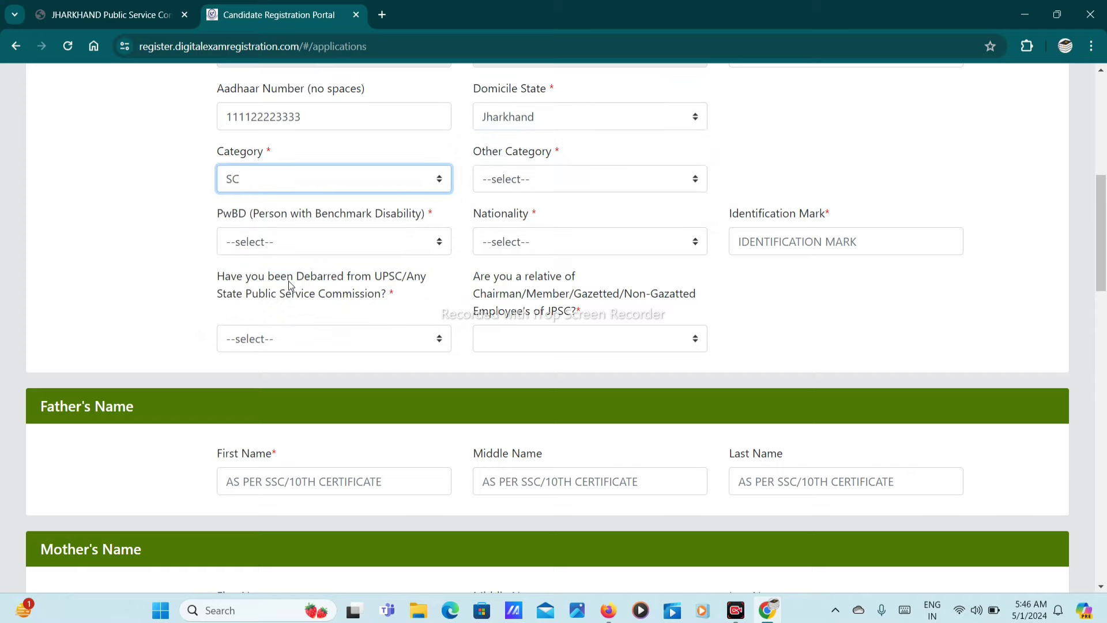
Step: Set other category to Not Applicable and answer Yes to PwBD
left_click(494, 185)
left_click(514, 217)
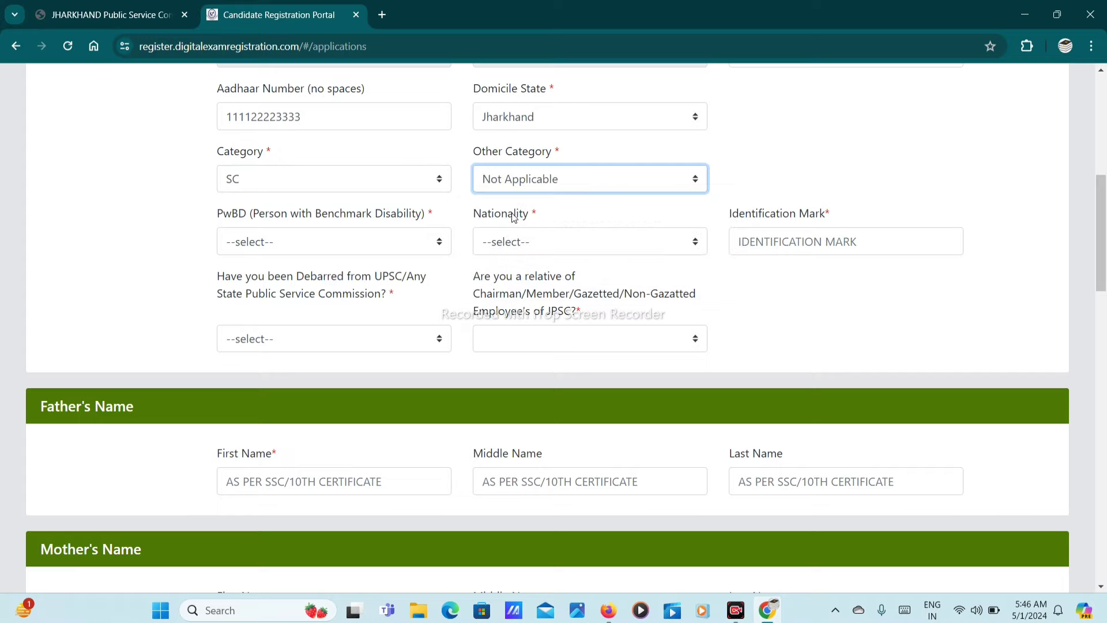
left_click(290, 239)
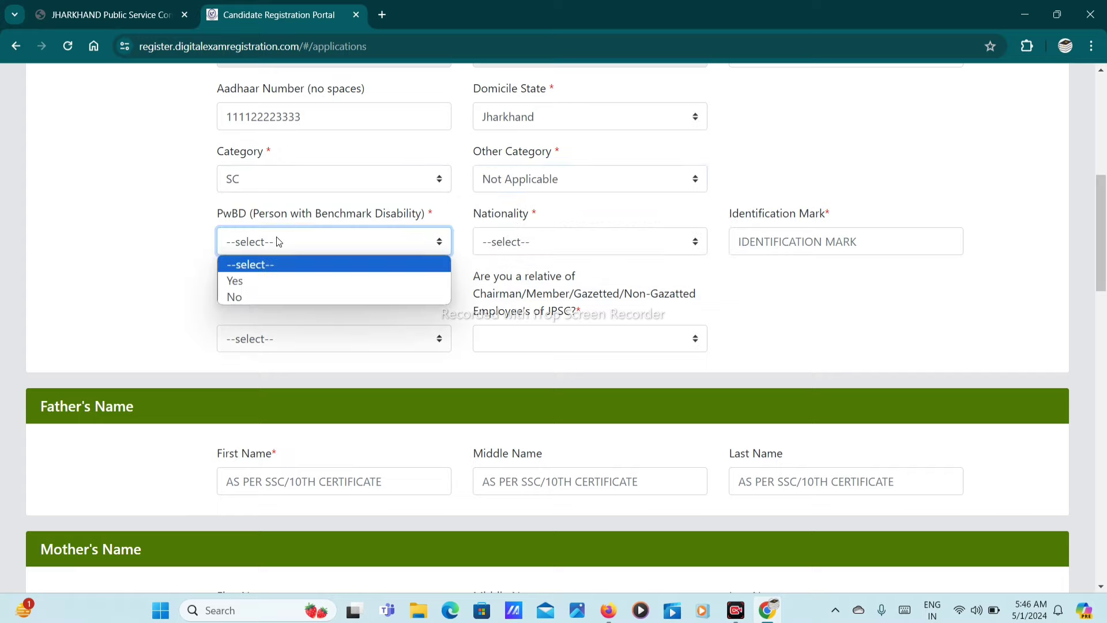
left_click(267, 281)
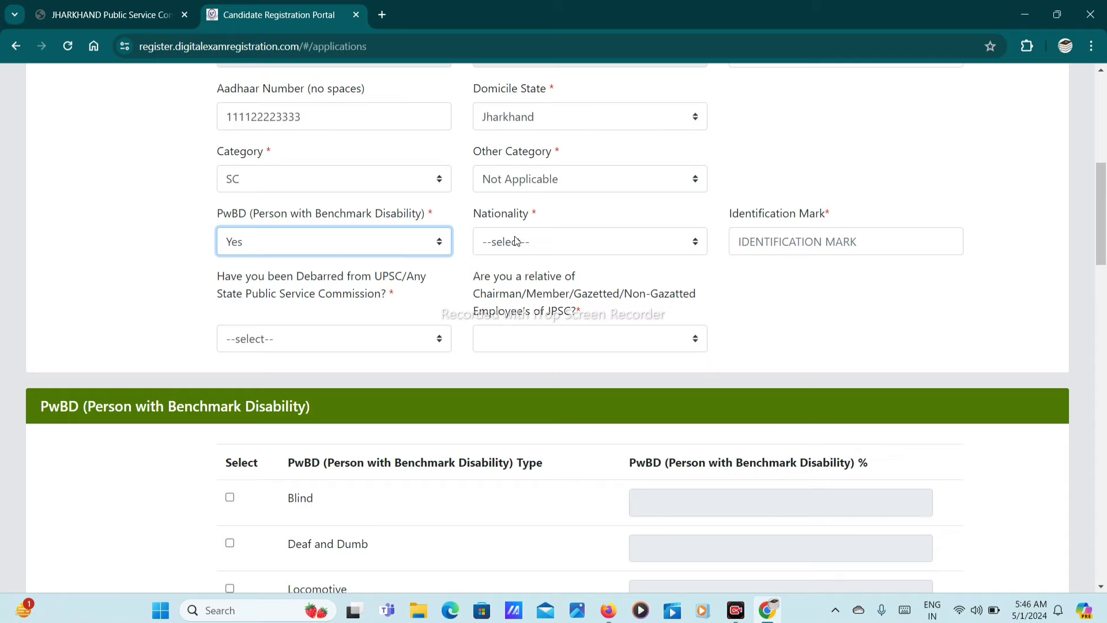
Step: Switch PwBD to No, removing the disability table, and choose Indian nationality
scroll(316, 474, "down", 2)
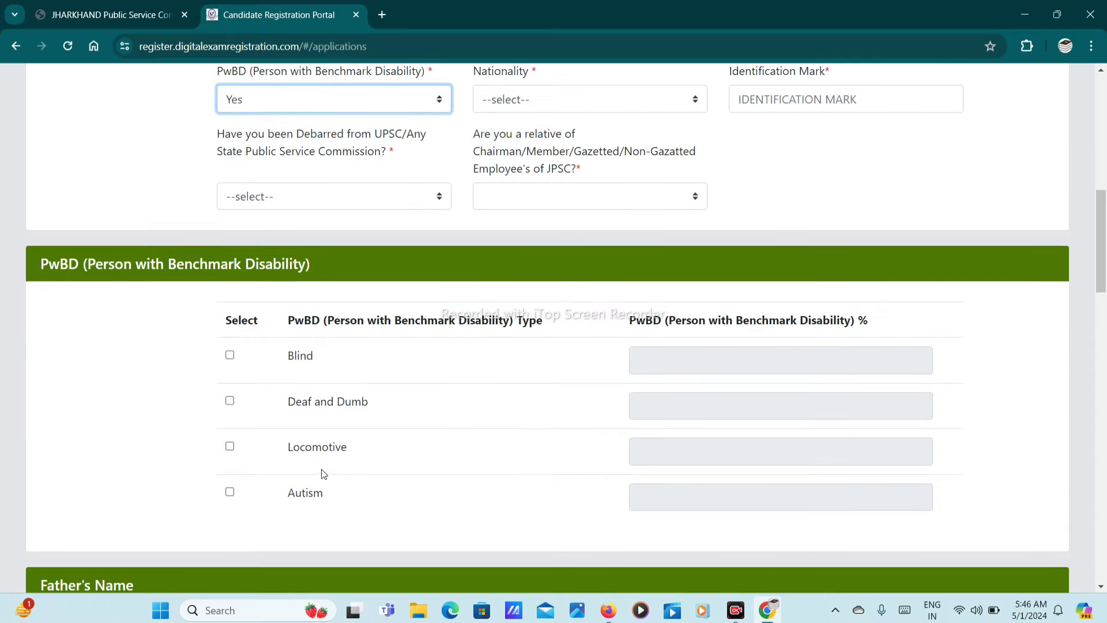
scroll(542, 398, "up", 2)
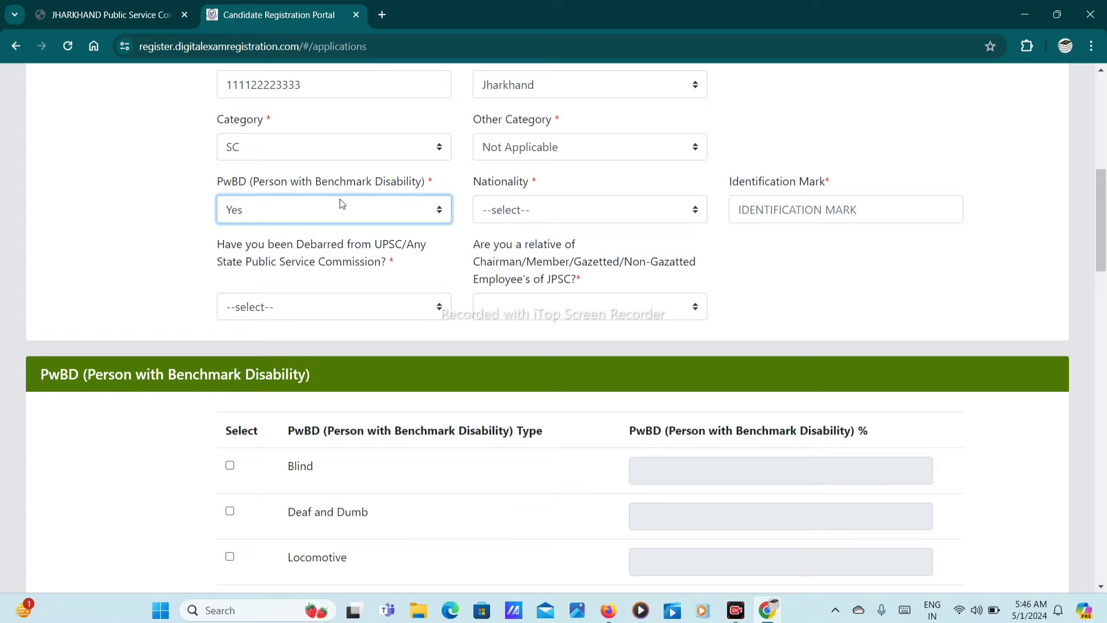
left_click(318, 201)
left_click(257, 266)
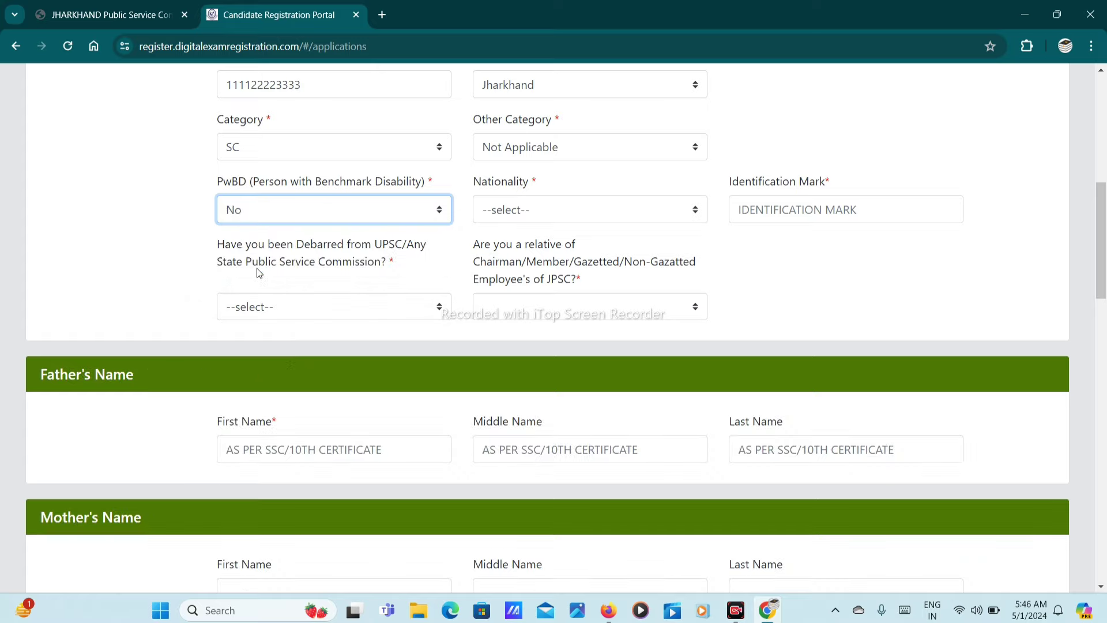
left_click(558, 213)
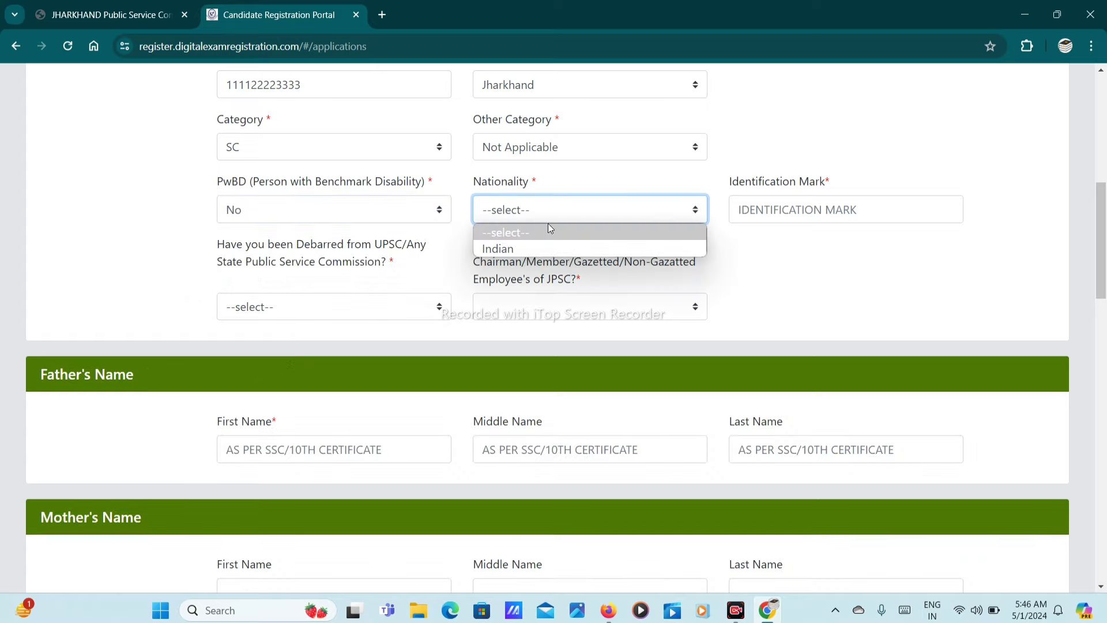
left_click(538, 248)
left_click(756, 210)
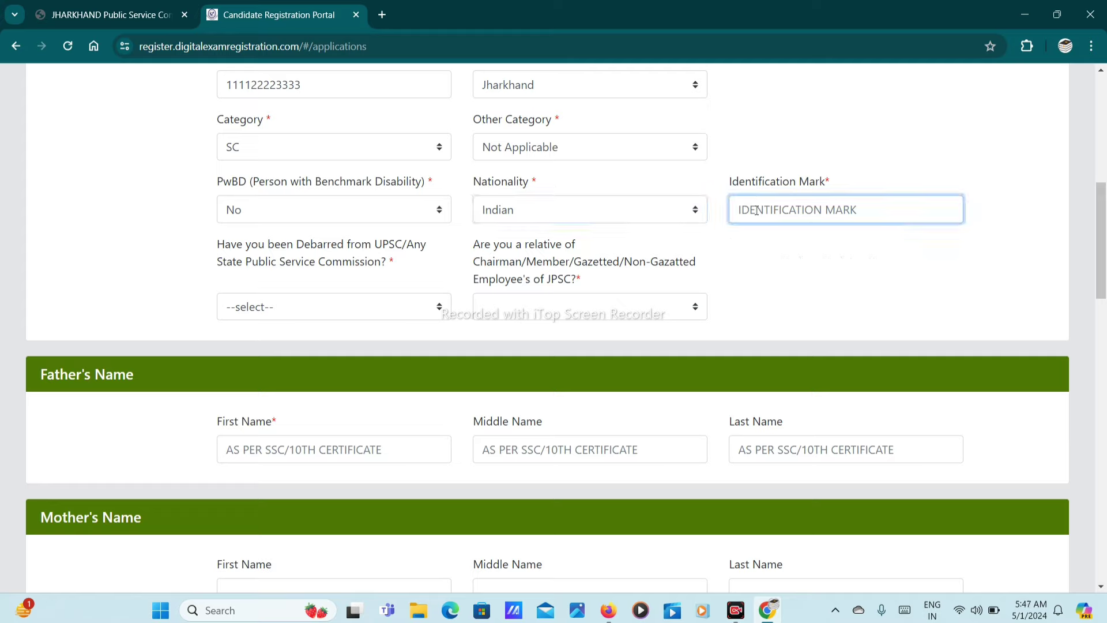
Step: Enter identification mark 'A MOLE MARK ON THE RIGHT HAND' and answer No to the debarred question
type("A MOLE MA")
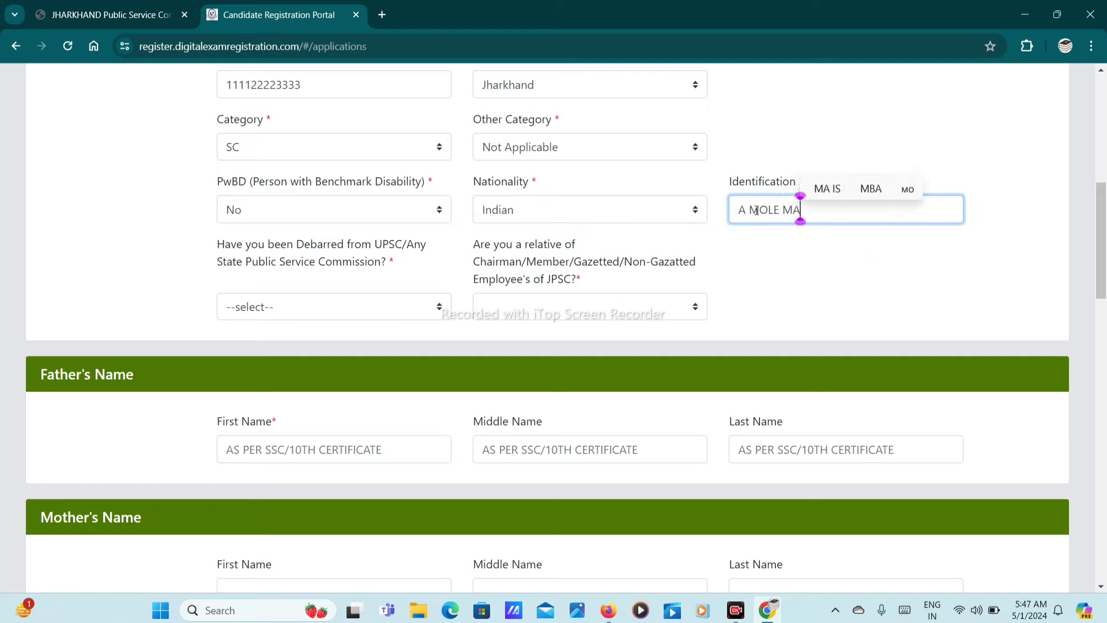
type("RK ON TH")
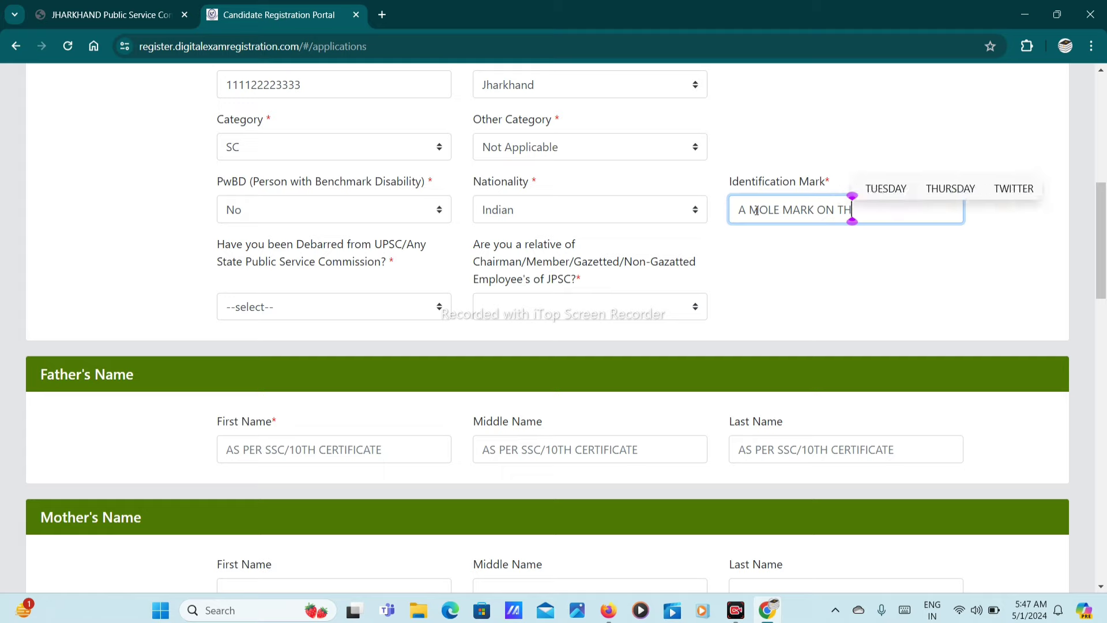
type("E RI")
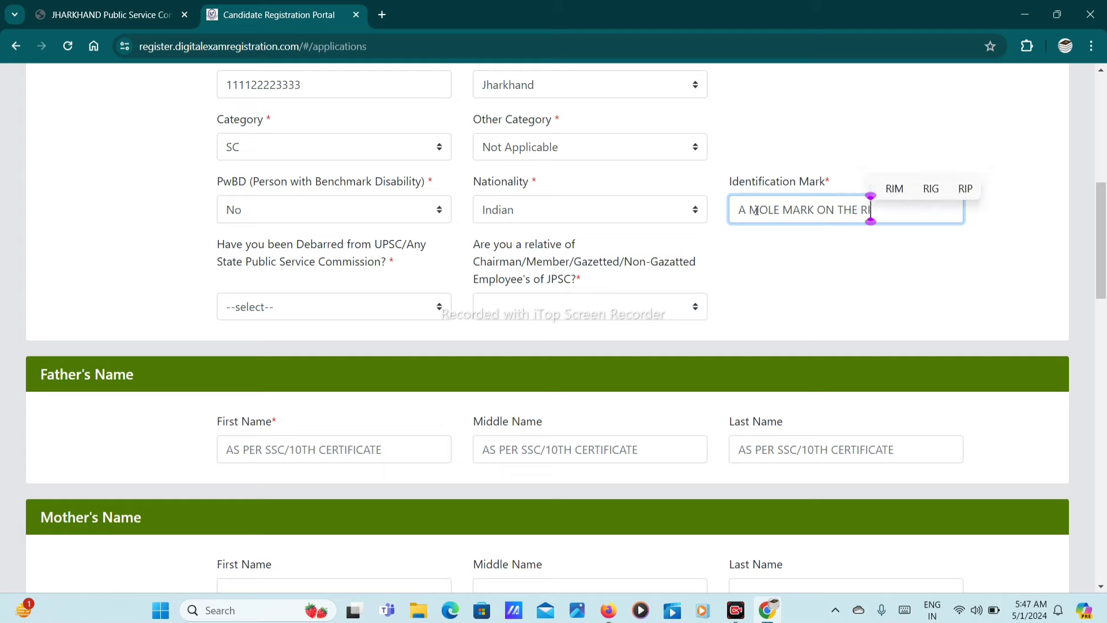
type("GHT")
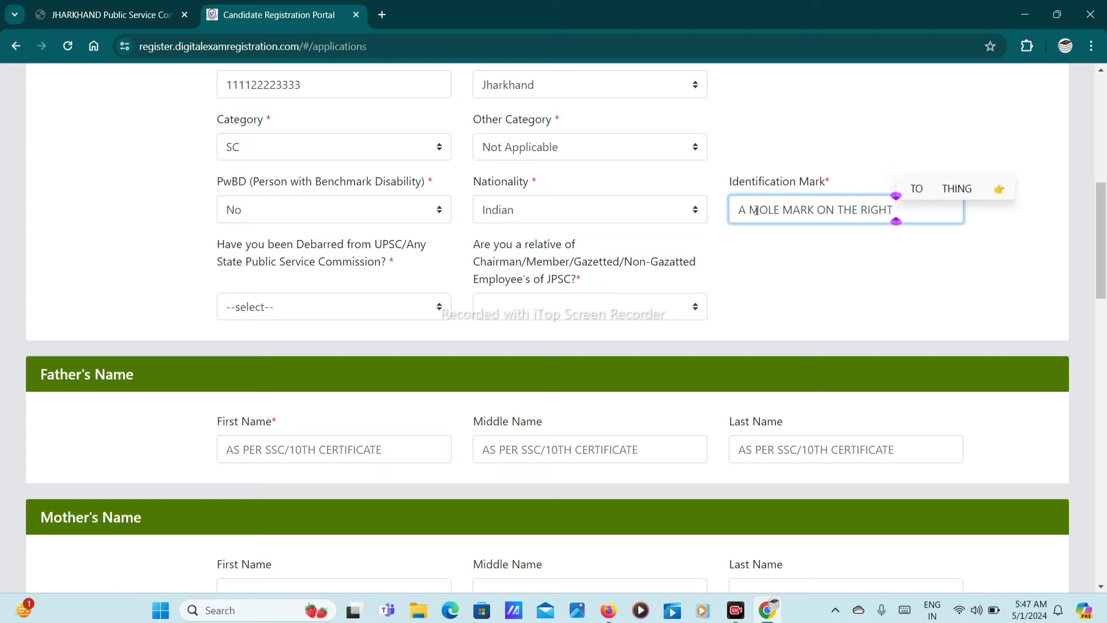
type(" HAND")
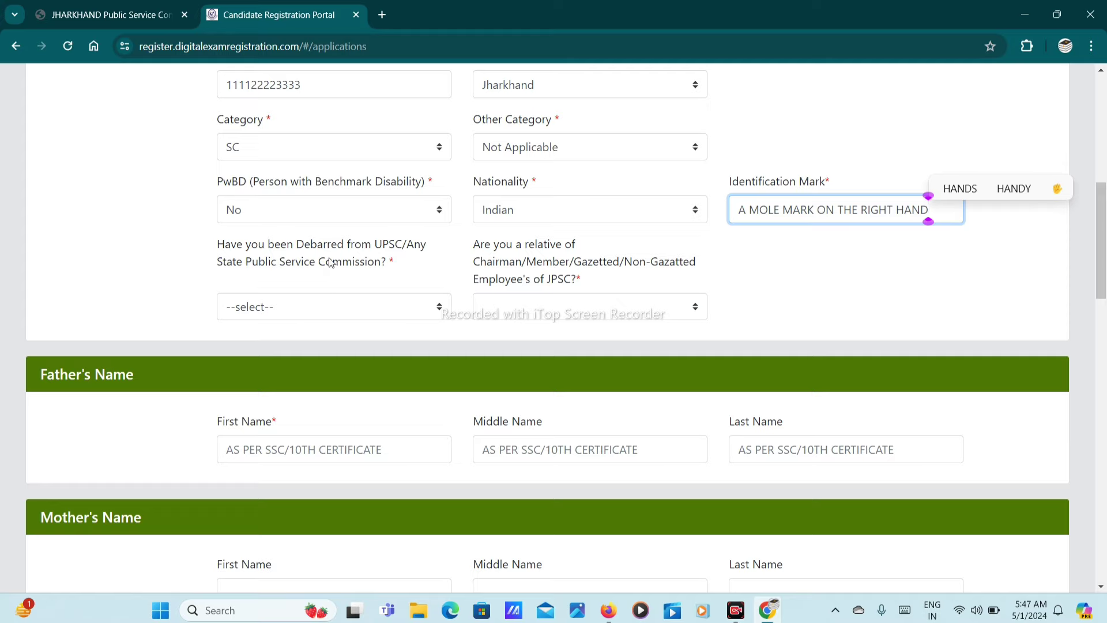
left_click_drag(299, 245, 338, 247)
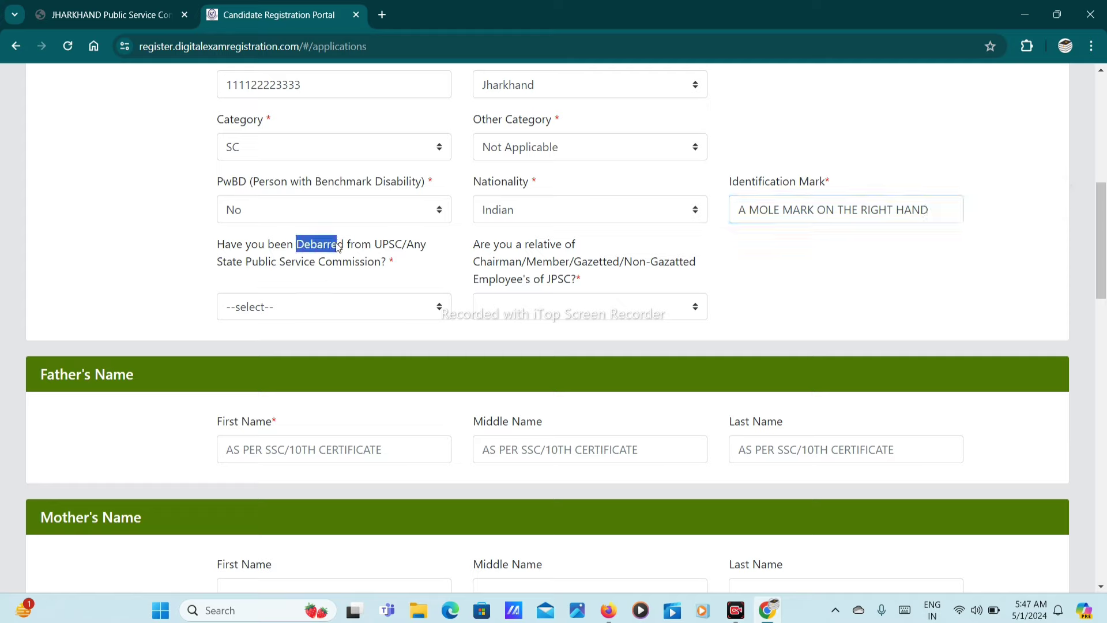
left_click(297, 307)
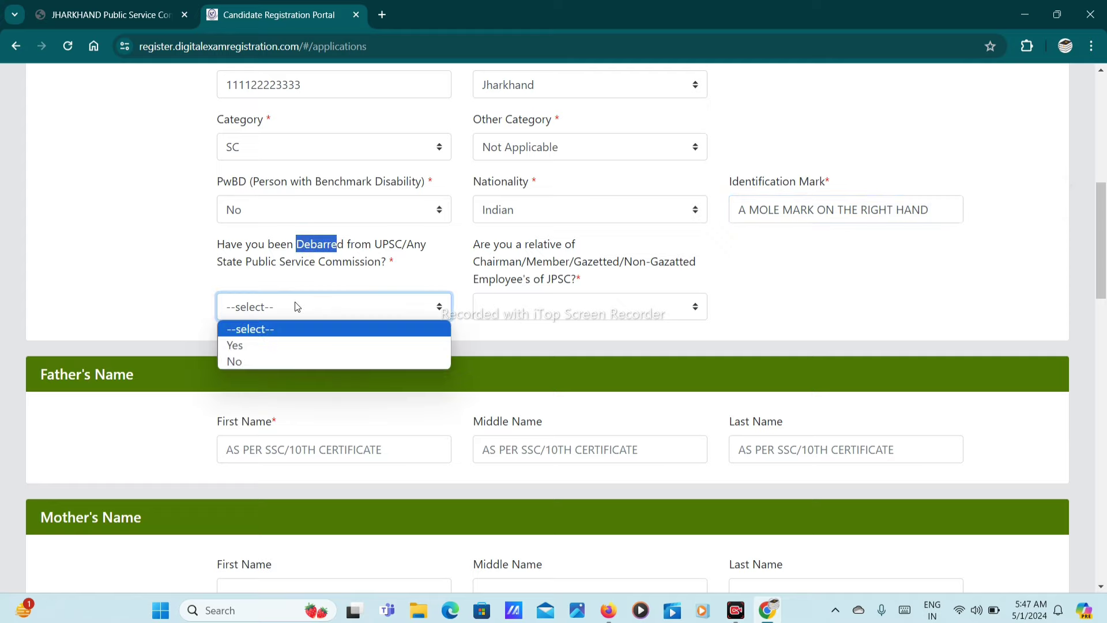
left_click(275, 363)
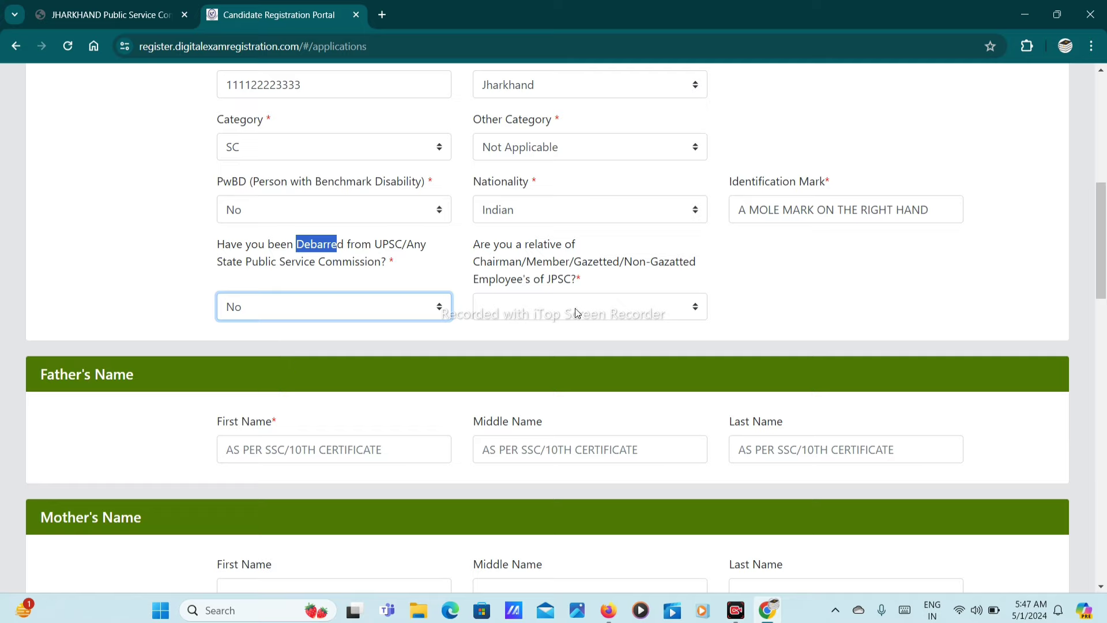
Step: Answer No to being a relative of a JPSC chairman, member or employee
left_click_drag(505, 281, 564, 288)
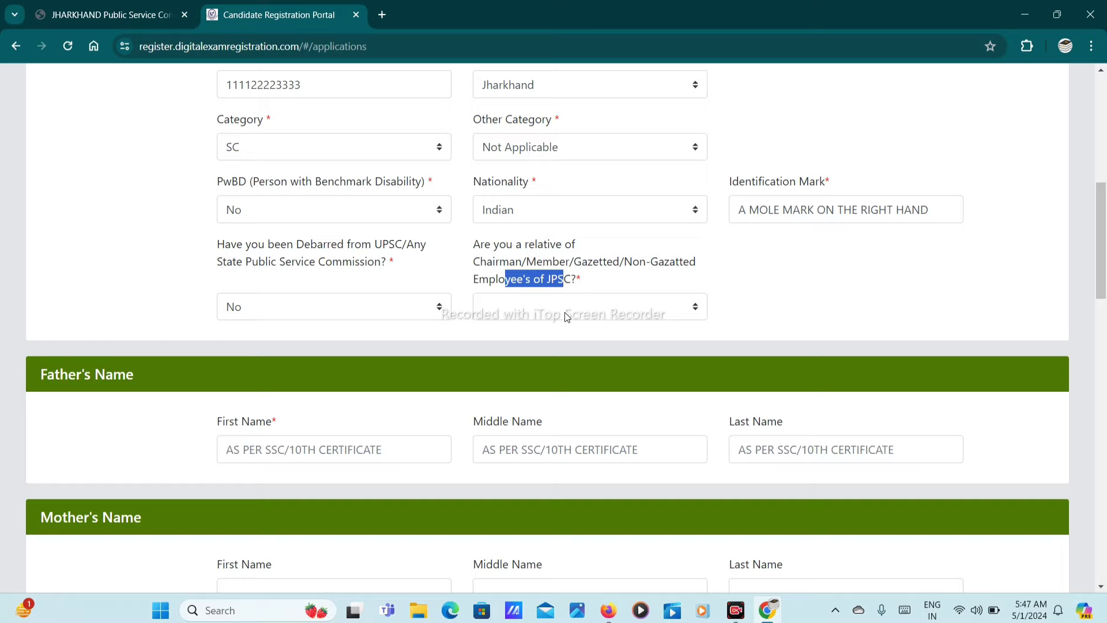
left_click(566, 313)
left_click(542, 359)
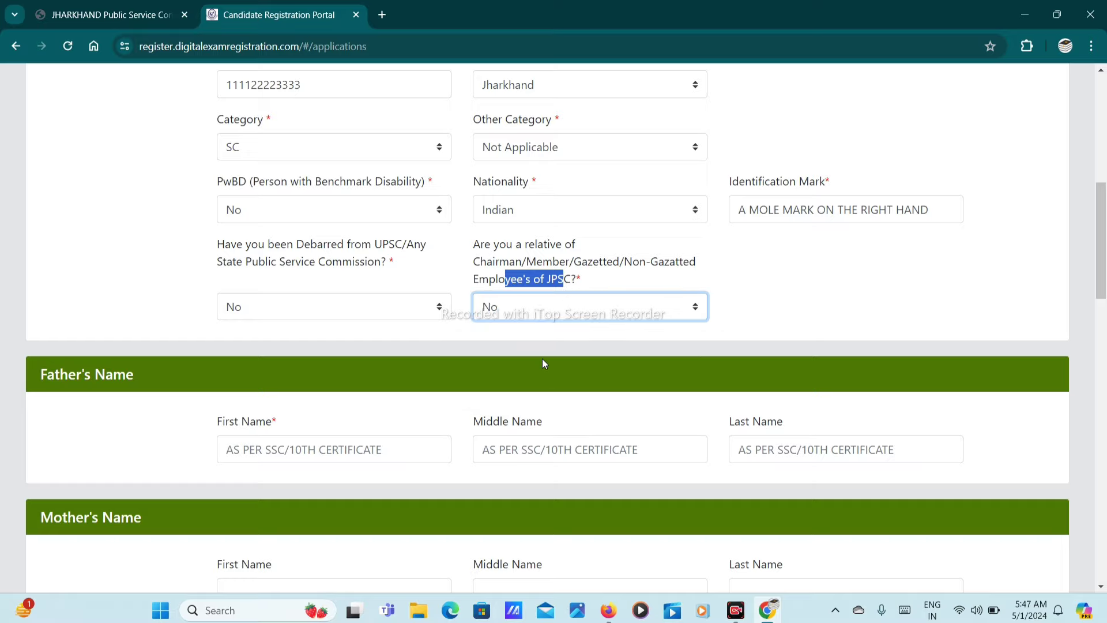
scroll(542, 363, "down", 4)
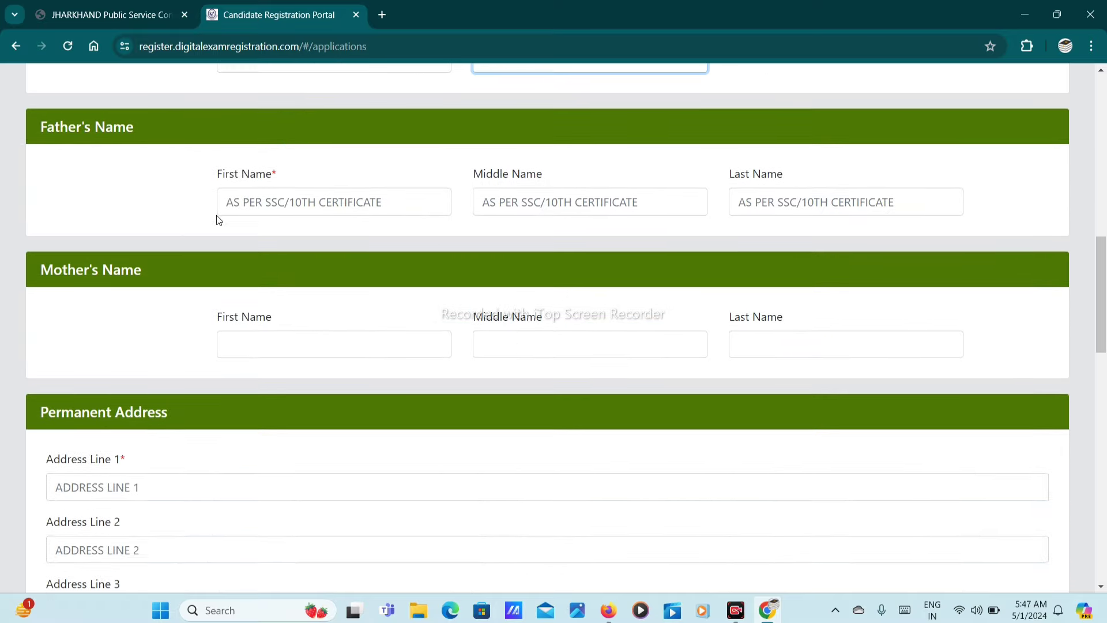
left_click(240, 211)
left_click(626, 215)
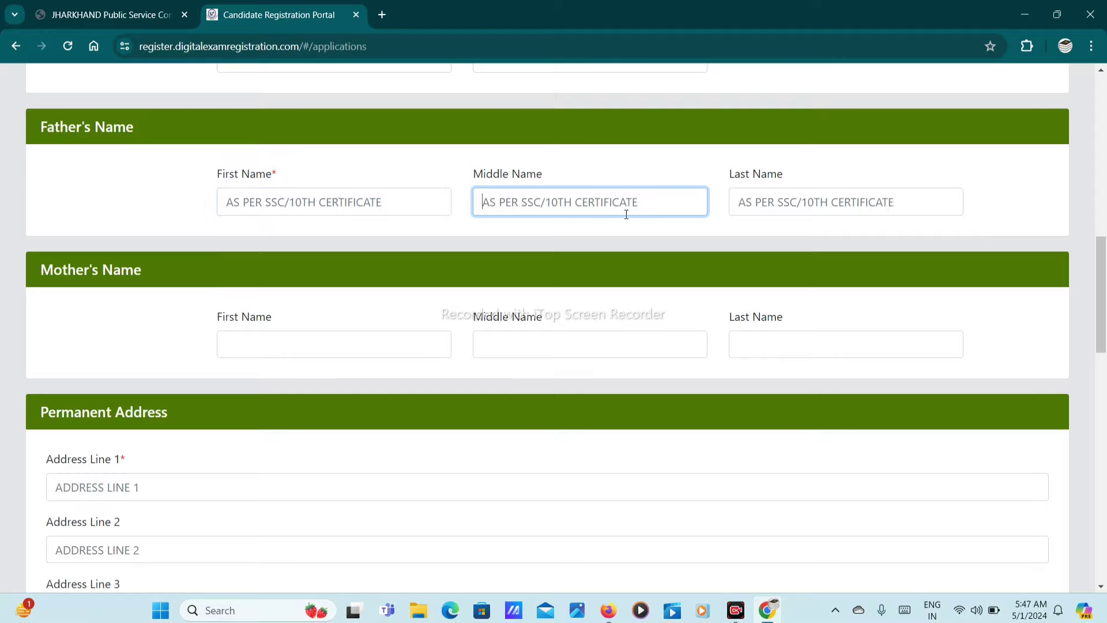
left_click(762, 198)
scroll(287, 287, "down", 2)
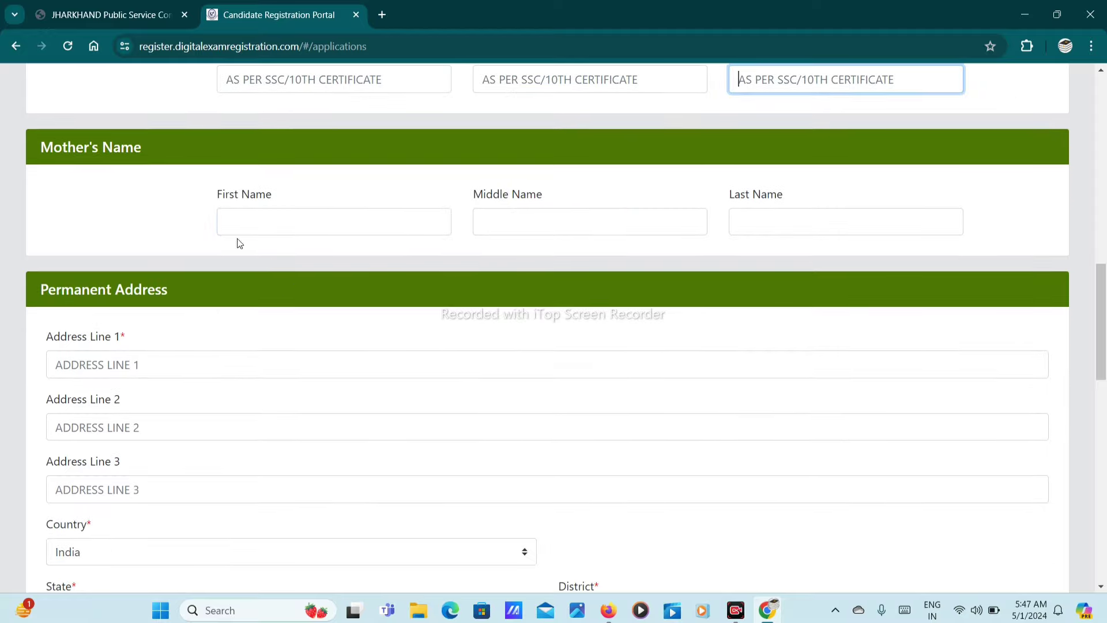
left_click(283, 230)
left_click(572, 224)
left_click(832, 225)
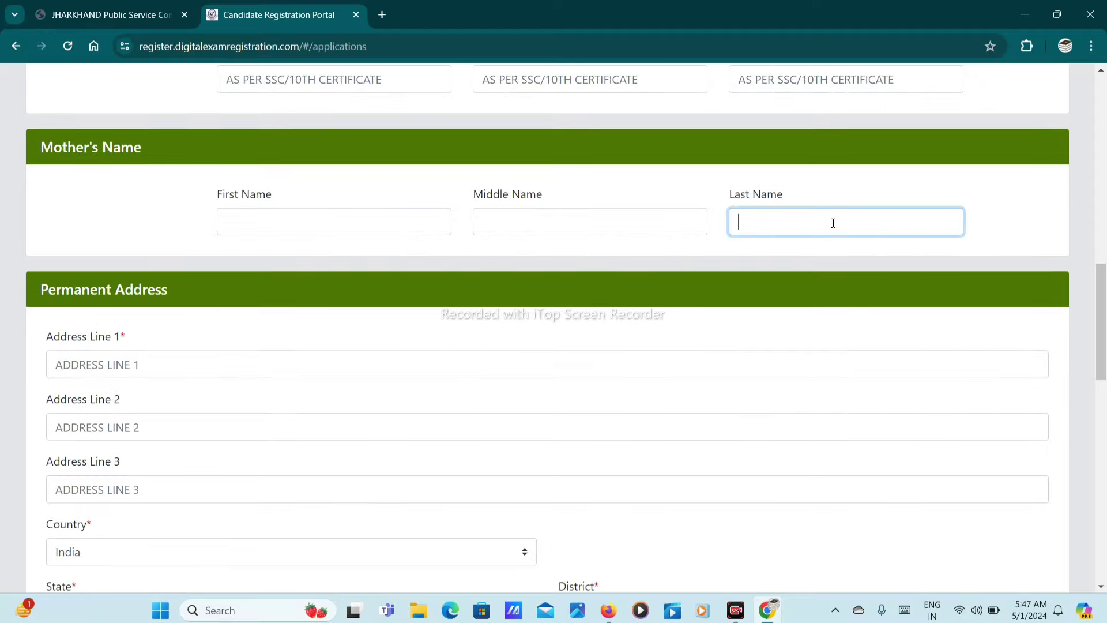
scroll(833, 228, "down", 3)
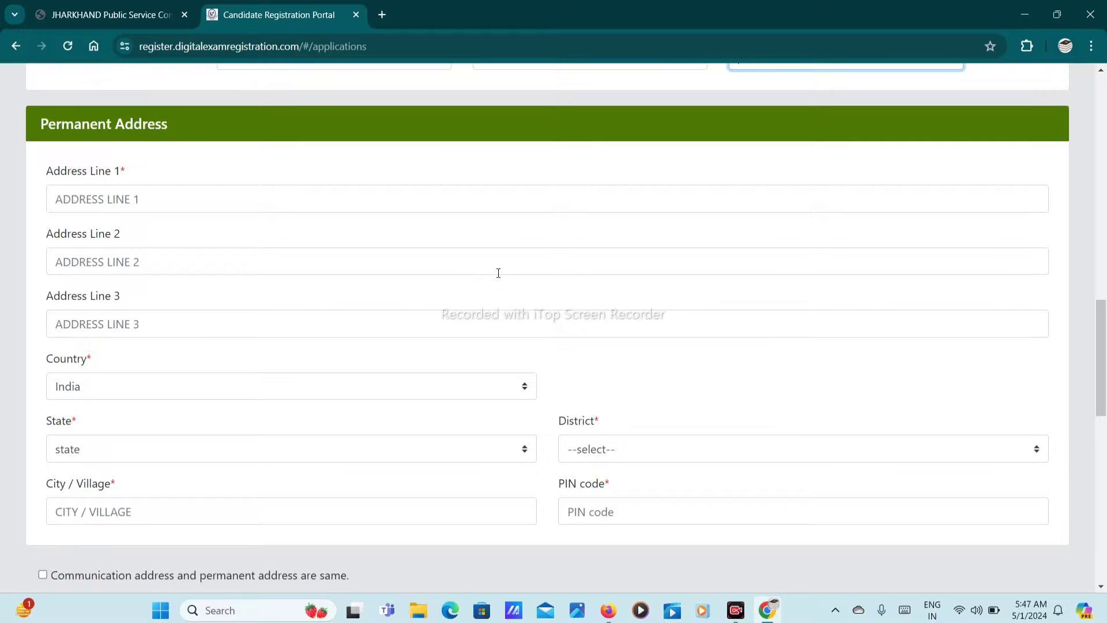
left_click_drag(49, 124, 177, 133)
scroll(157, 234, "down", 4)
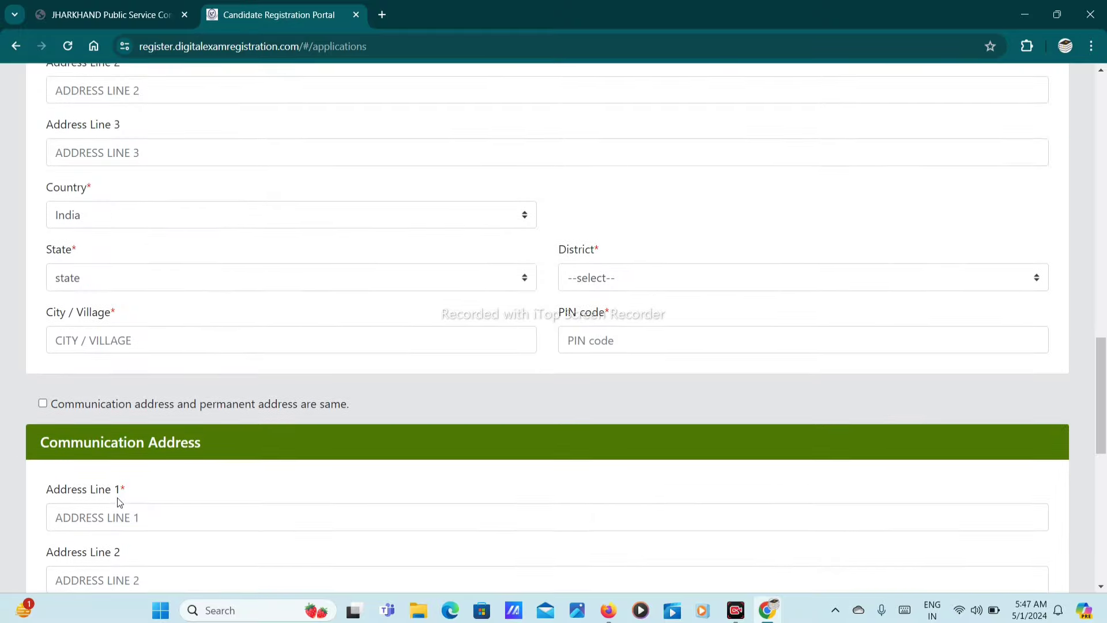
left_click(138, 459)
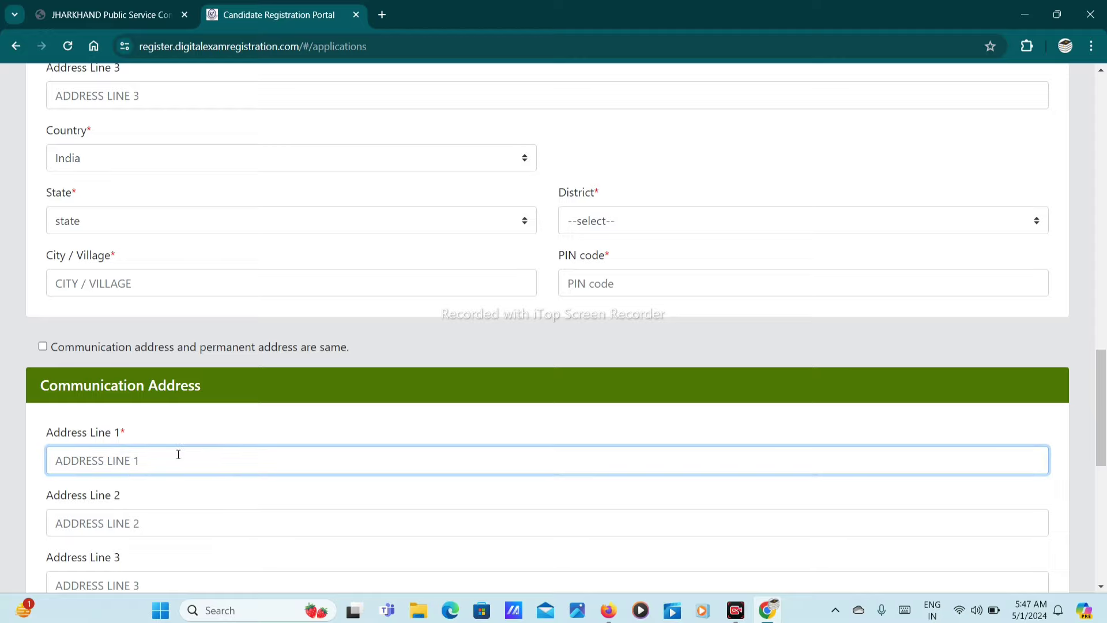
scroll(180, 458, "up", 4)
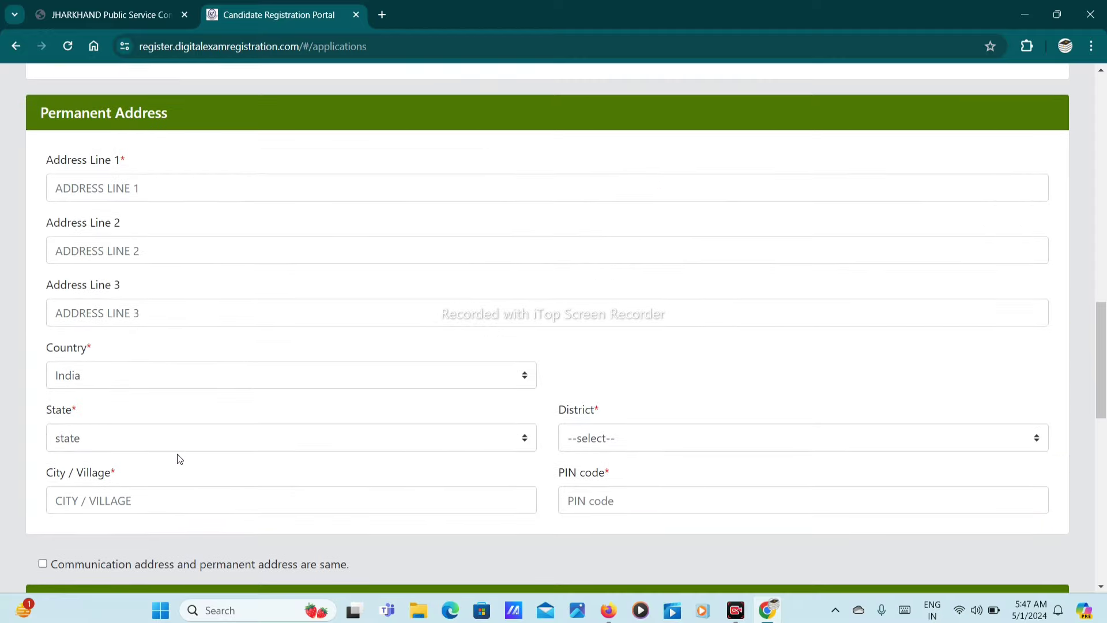
Step: Fill the three permanent address lines and set the state to JHARKHAND
left_click(154, 184)
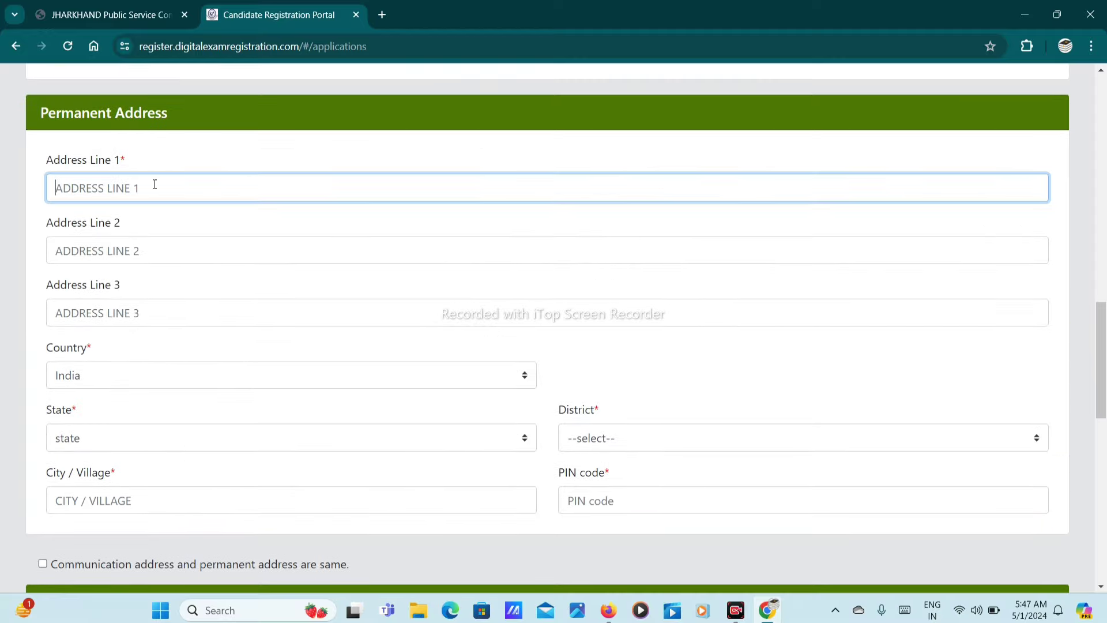
type("VILL")
key("Tab")
type("PO")
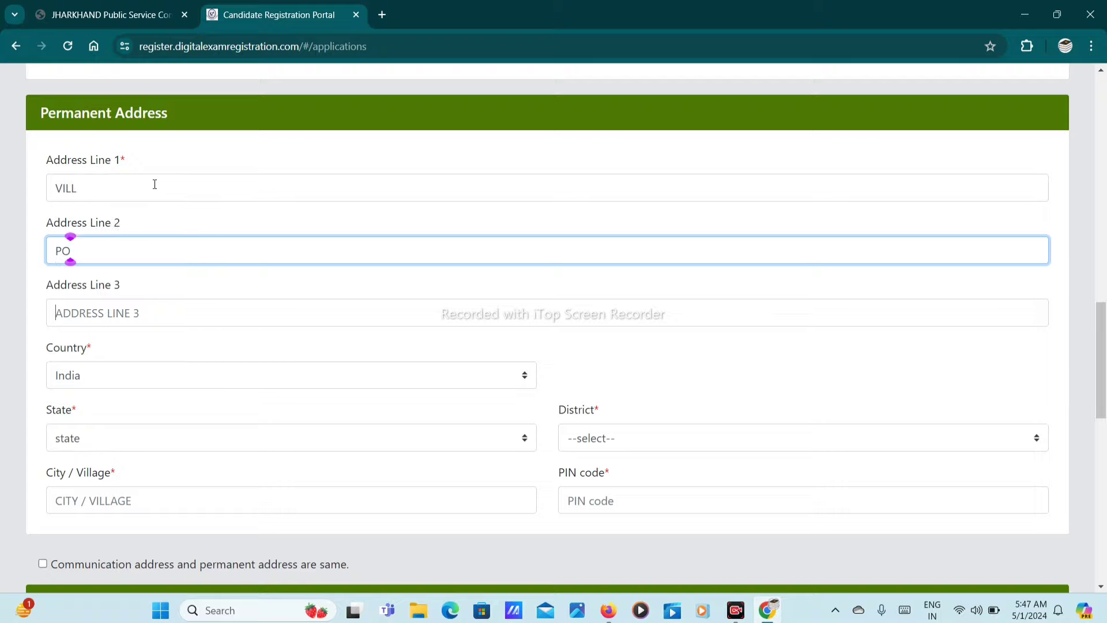
key("Tab")
type("PS")
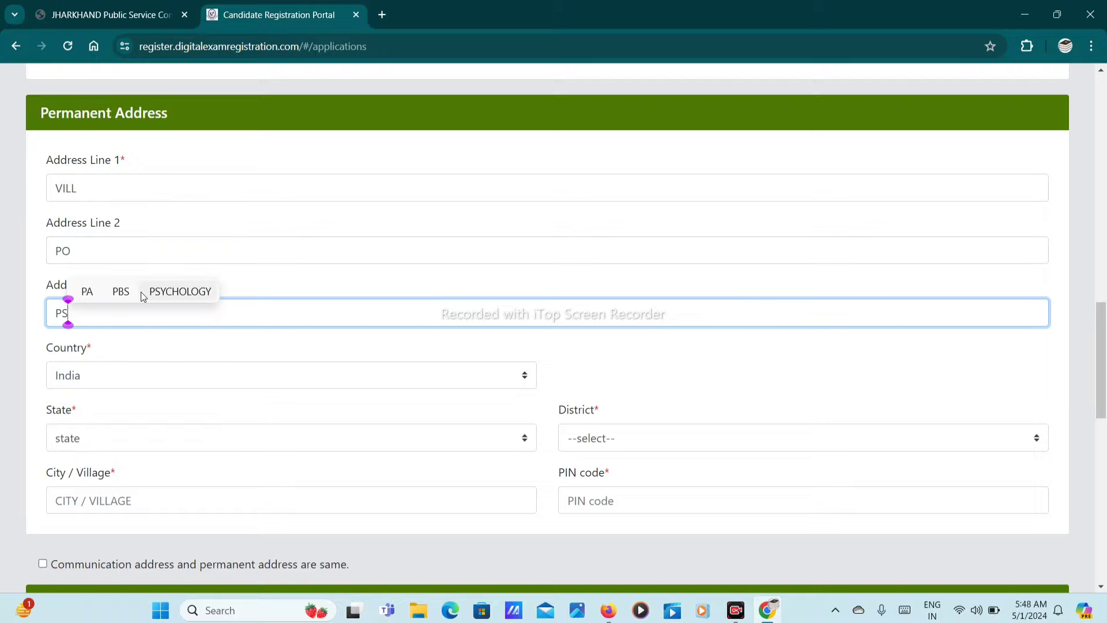
left_click(74, 445)
scroll(123, 358, "down", 1)
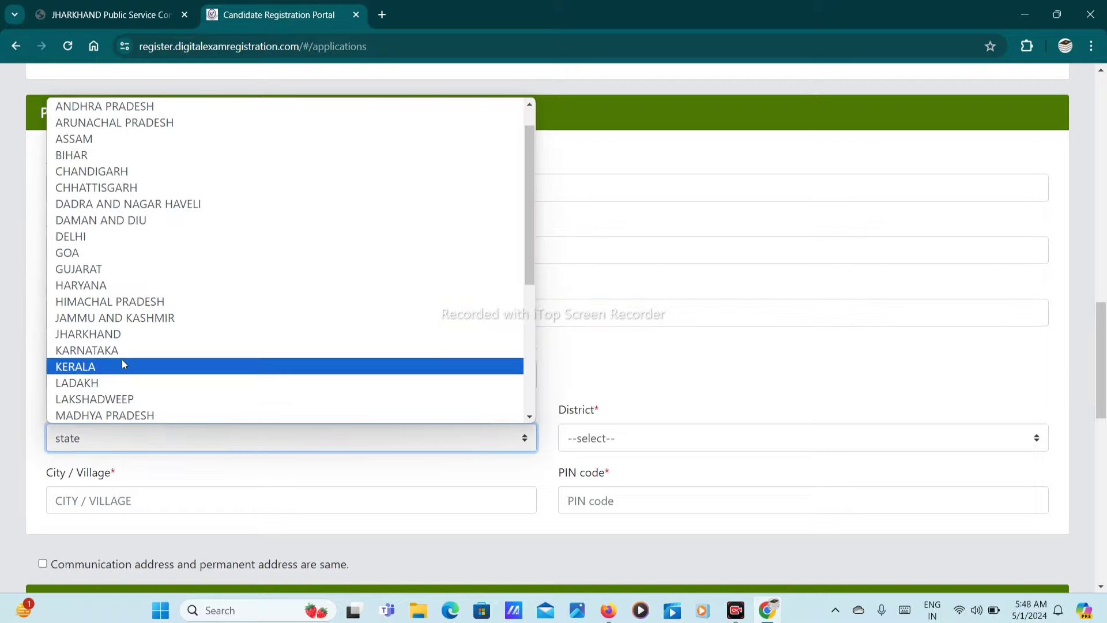
left_click(122, 335)
scroll(109, 448, "down", 2)
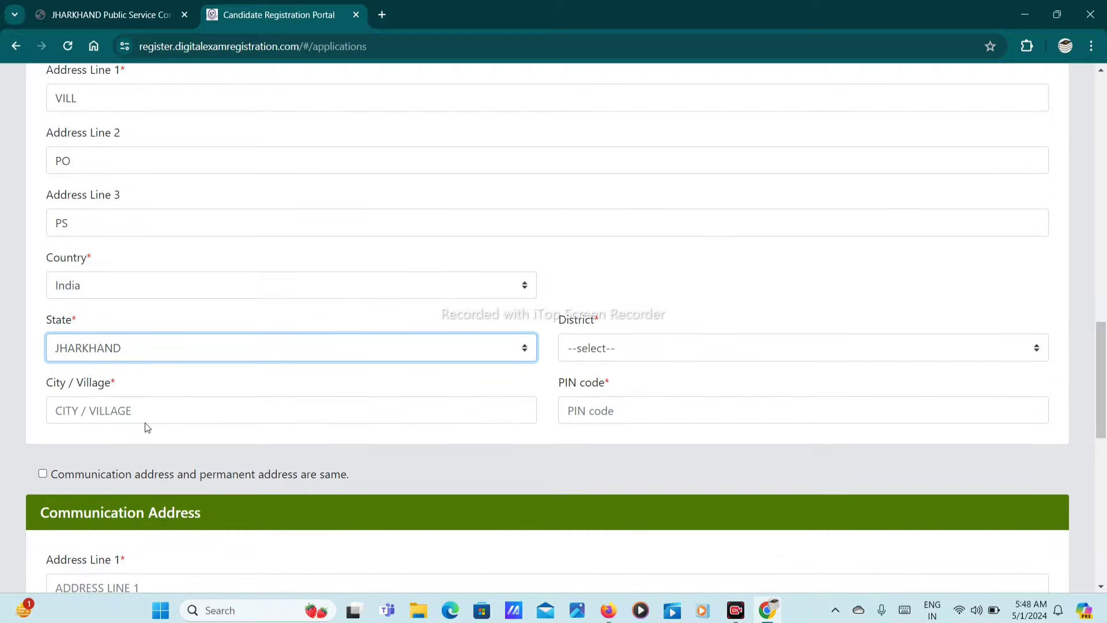
Step: Enter the city or village, choose the matching district, and fill in the PIN code
left_click(151, 411)
type("JAMTARA")
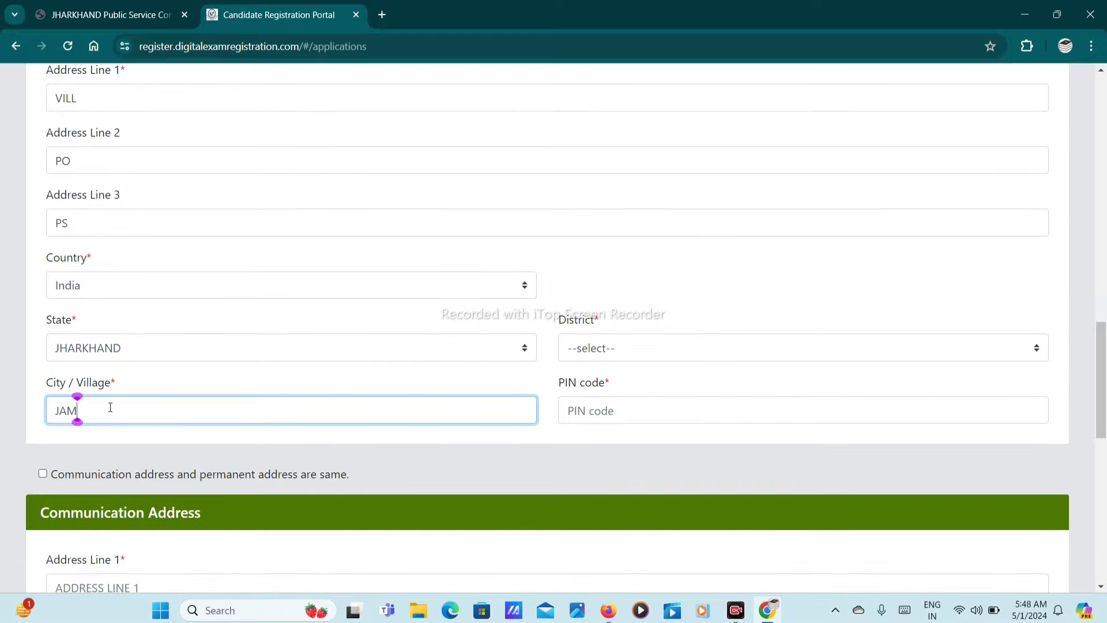
left_click(650, 355)
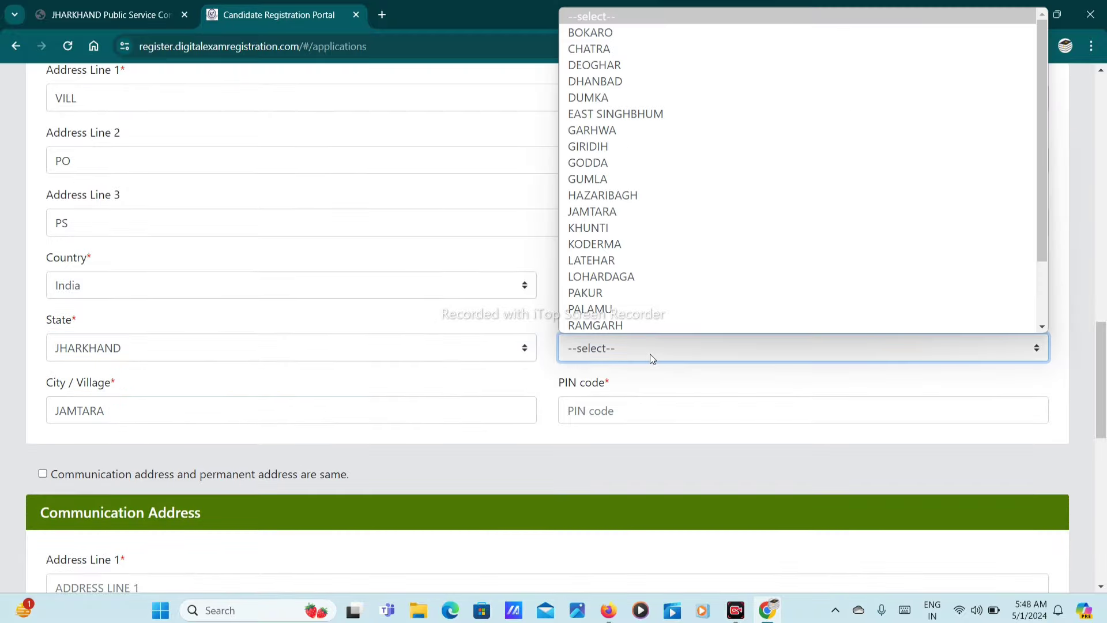
left_click(620, 213)
left_click(601, 408)
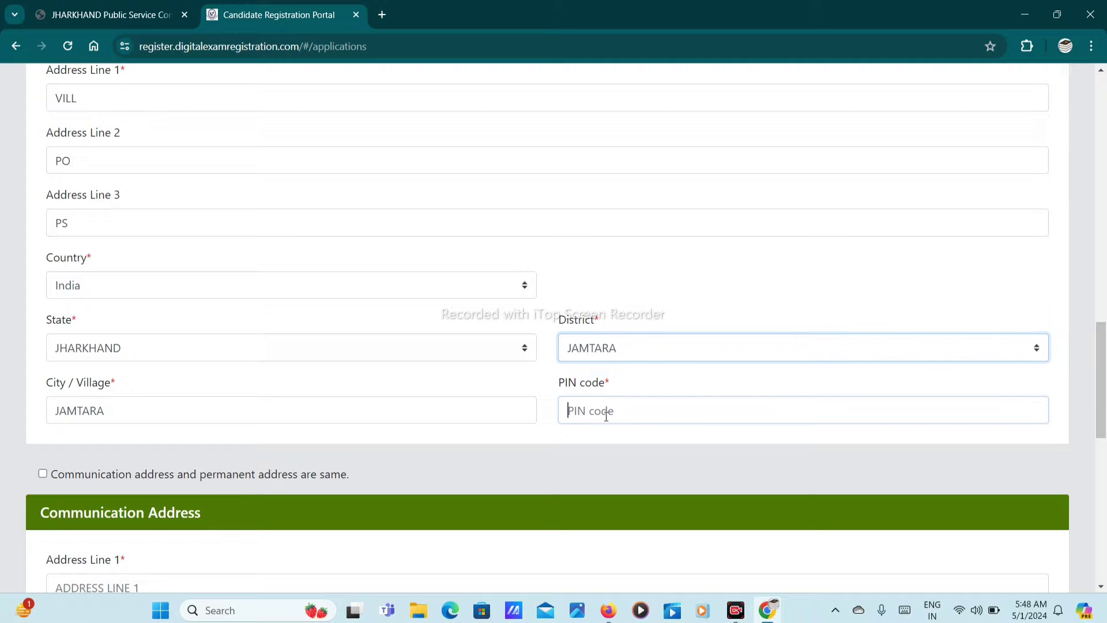
type("815351")
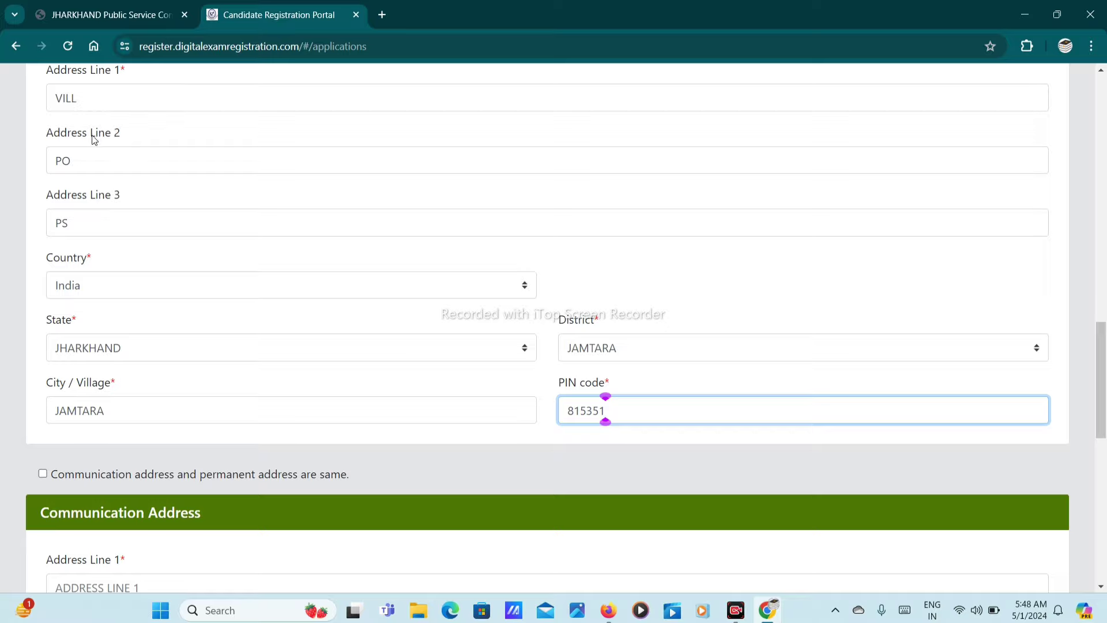
left_click_drag(77, 201, 165, 199)
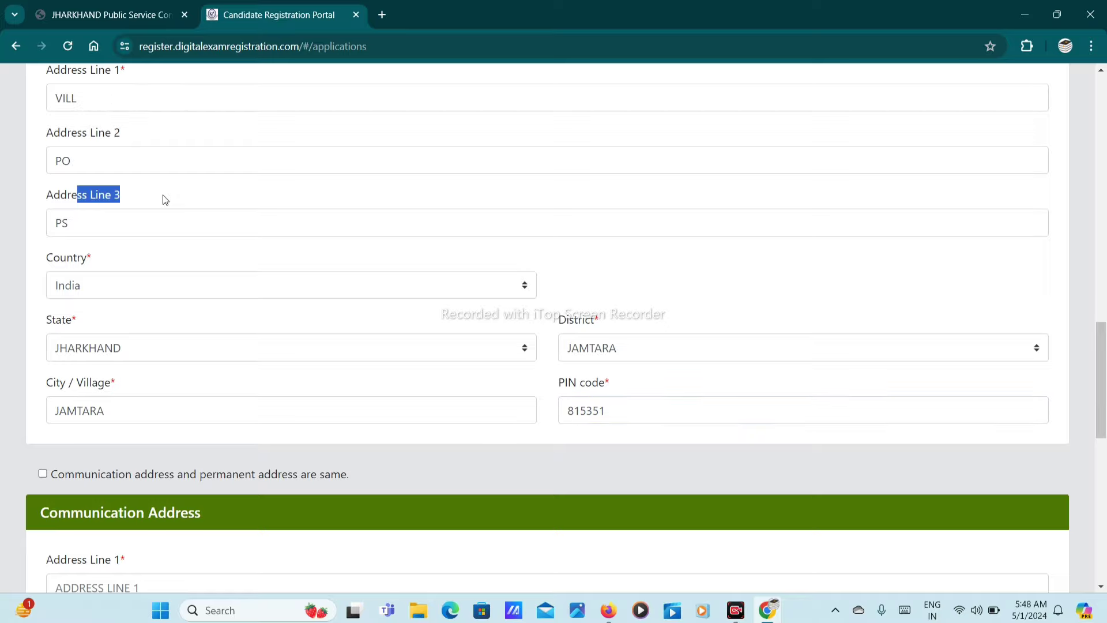
scroll(323, 392, "down", 1)
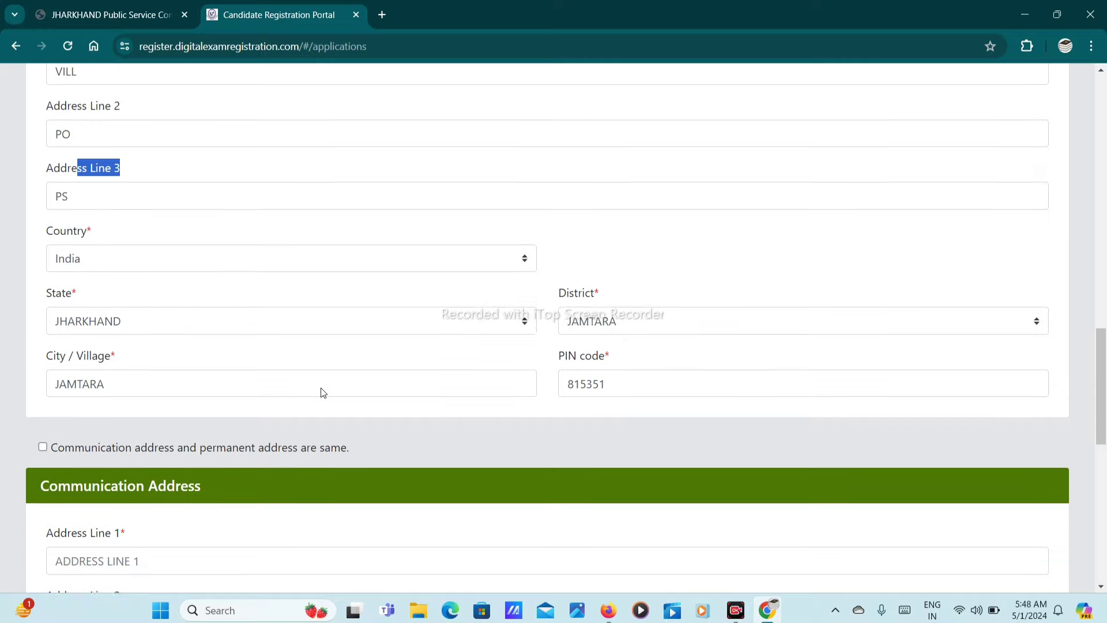
scroll(323, 392, "down", 2)
Step: Mark the communication address as the same as the permanent address
left_click(43, 338)
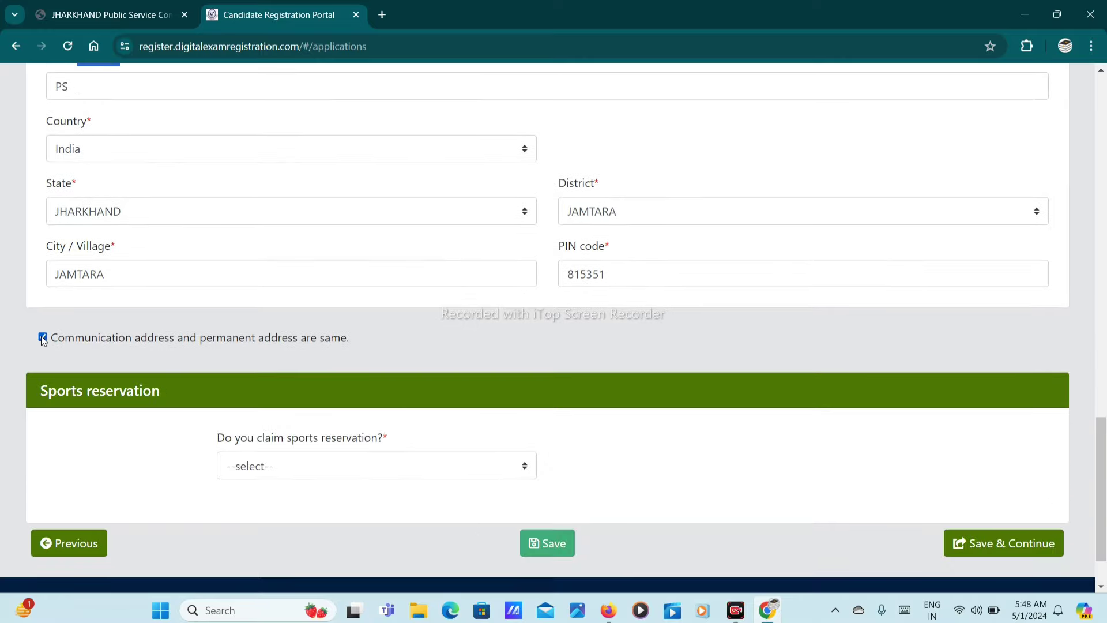
left_click(43, 338)
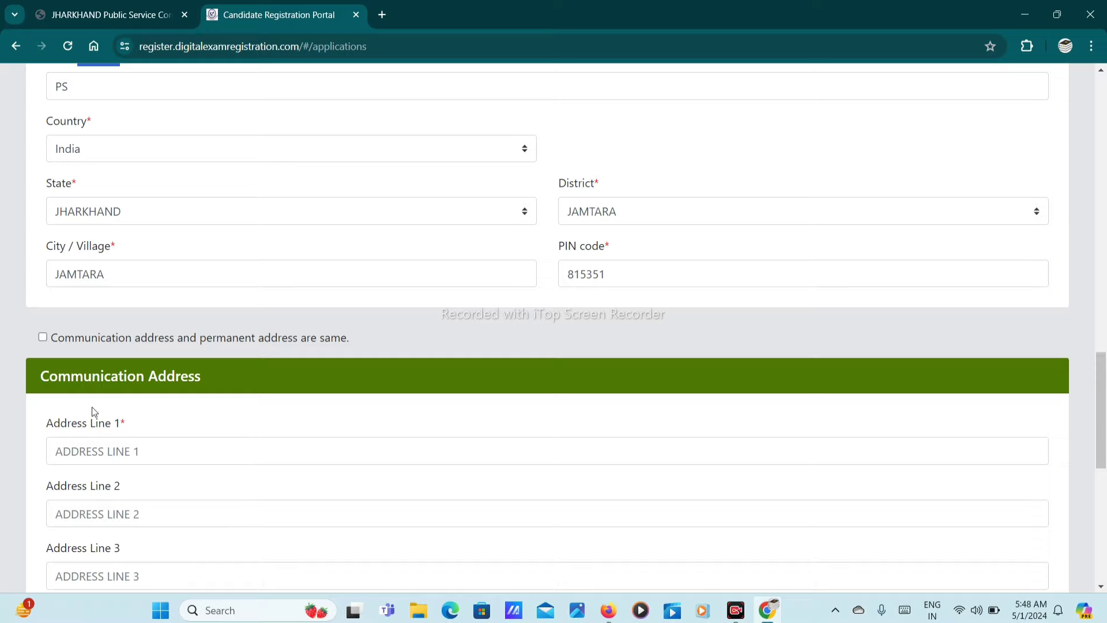
left_click(43, 337)
scroll(46, 341, "down", 2)
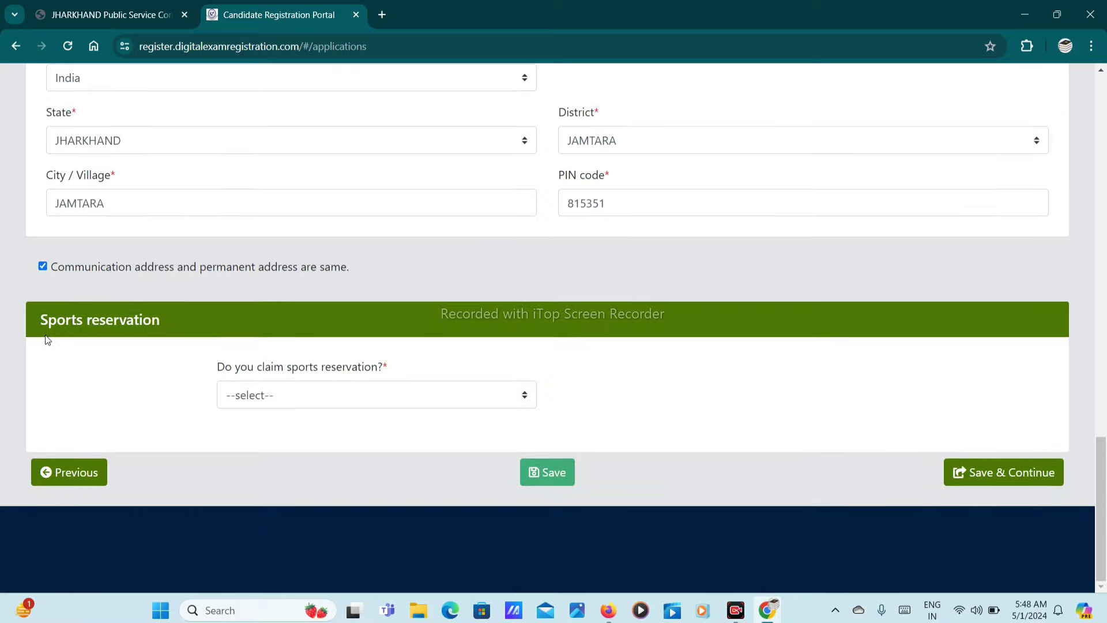
Step: Answer No to the sports reservation claim and save Personal Details
left_click(306, 396)
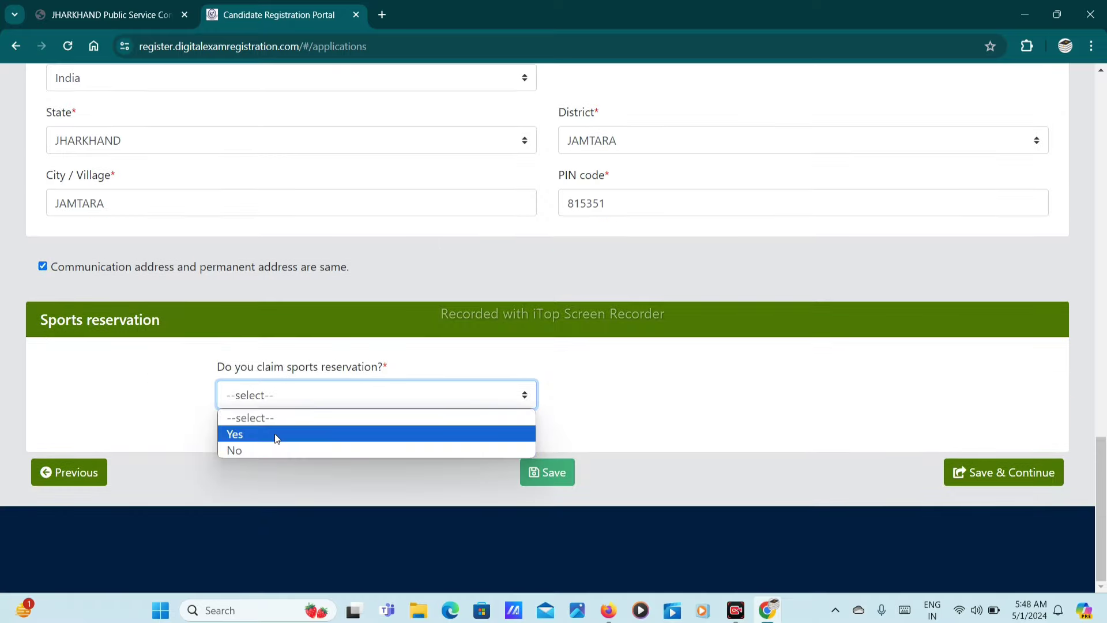
left_click(272, 451)
left_click(313, 401)
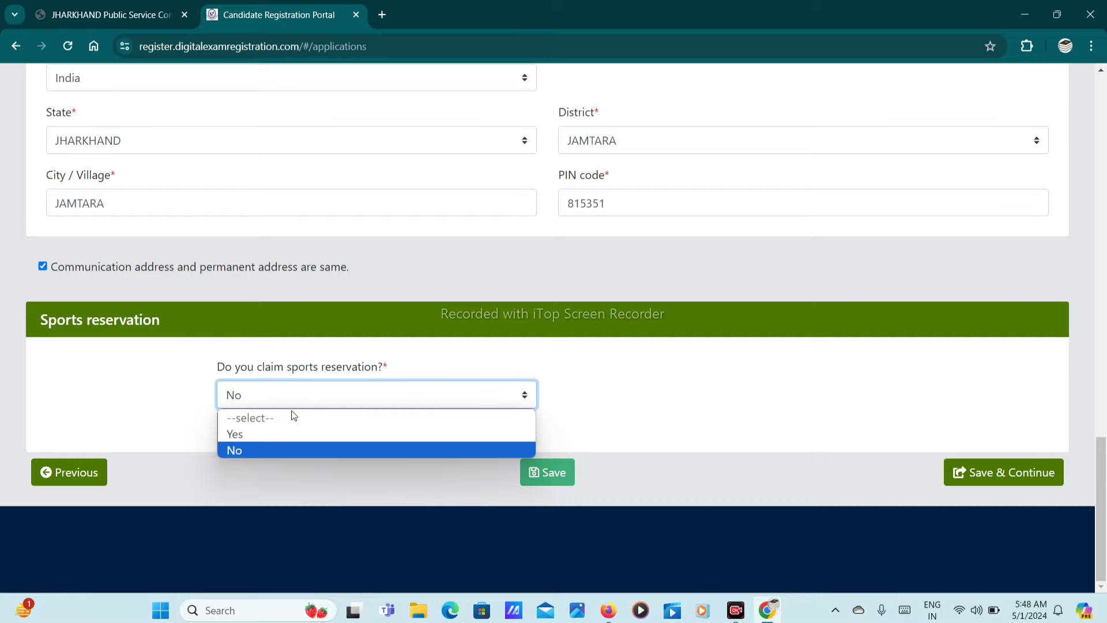
left_click(237, 434)
scroll(397, 431, "down", 1)
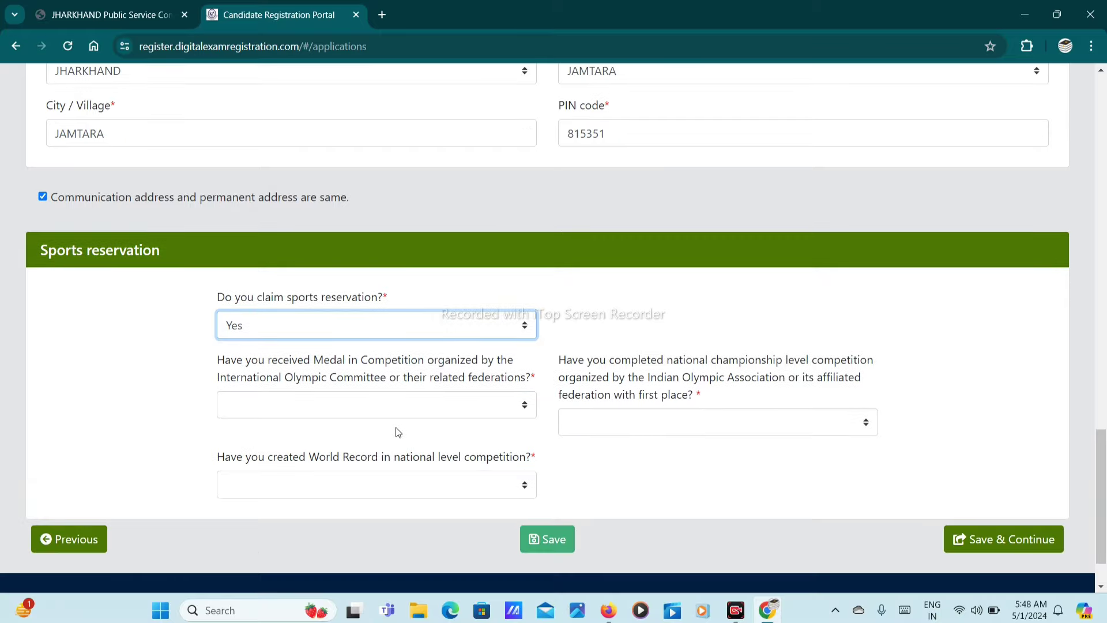
left_click(344, 324)
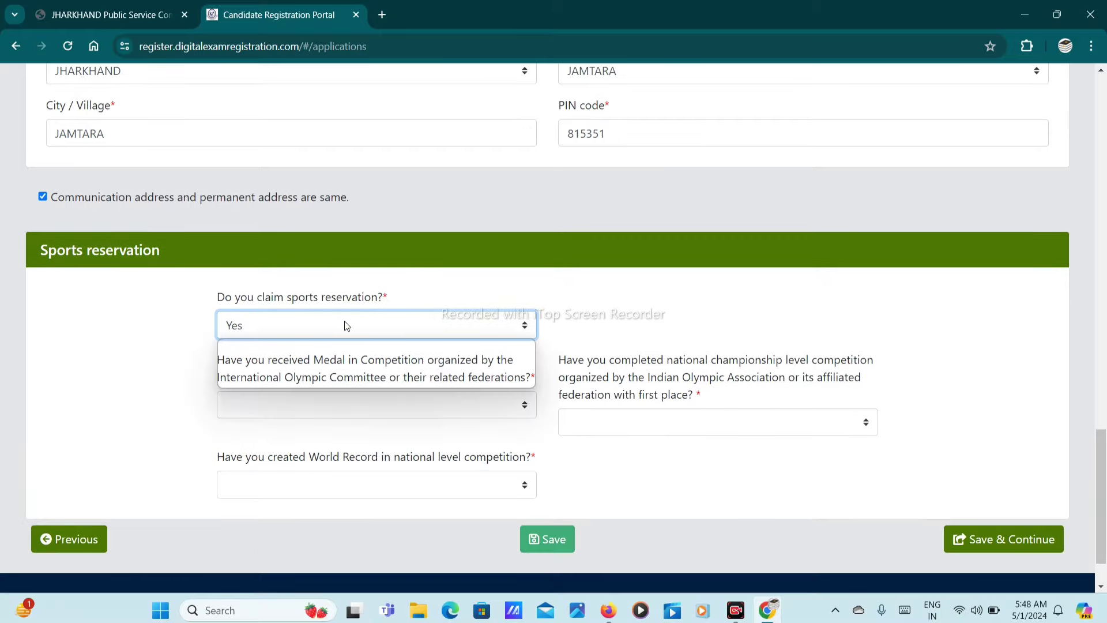
left_click(242, 379)
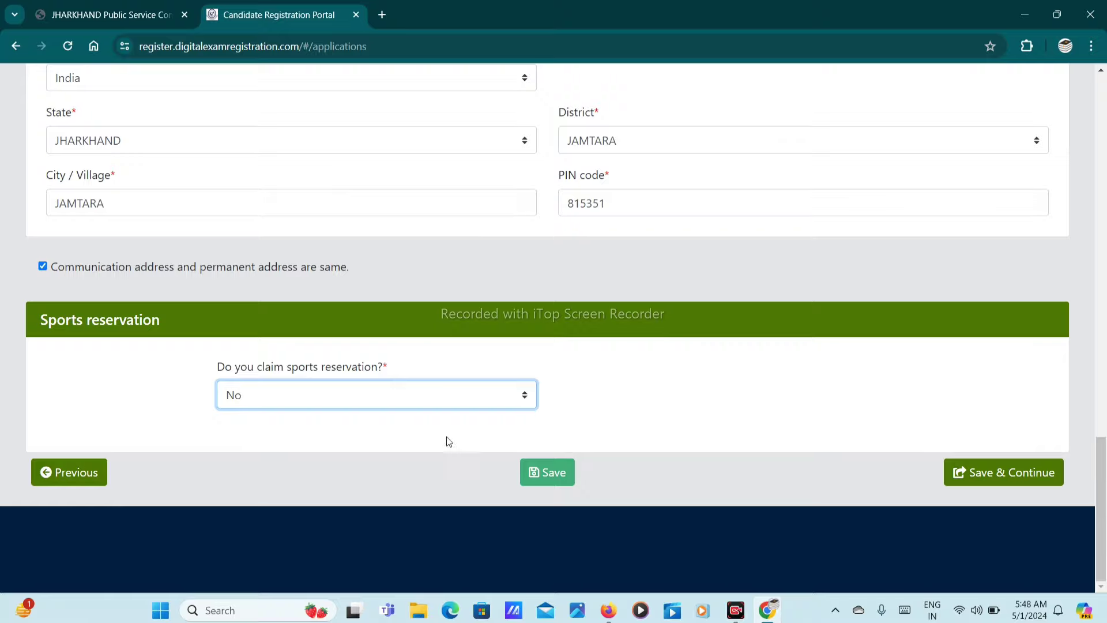
left_click(542, 473)
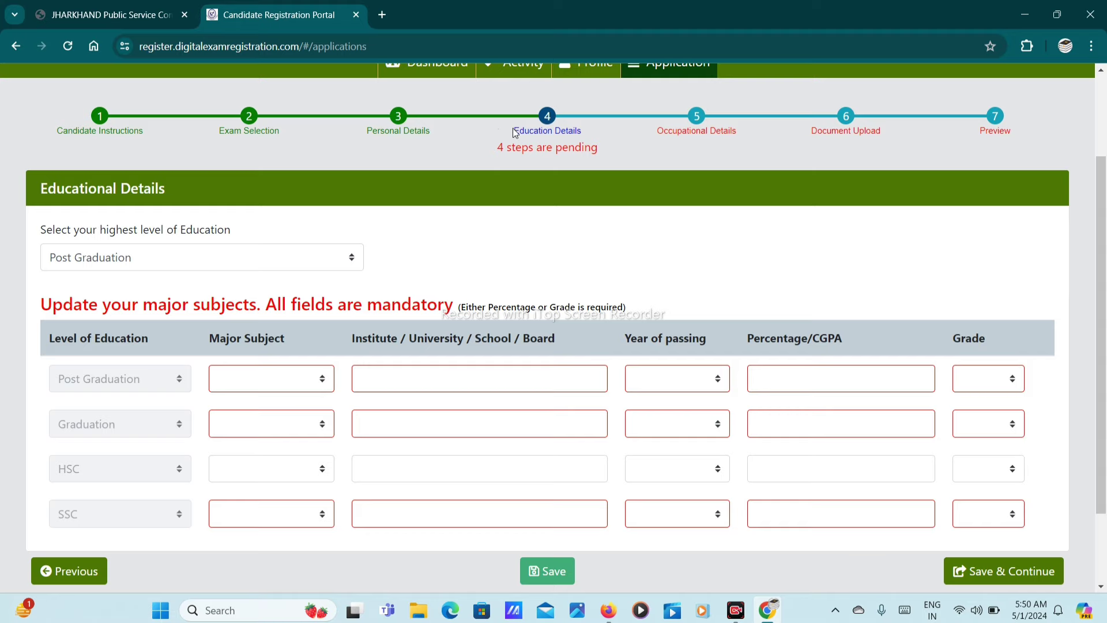
Step: Try Arts as the Post Graduation subject, then leave that subject empty
scroll(311, 268, "down", 1)
scroll(309, 268, "down", 1)
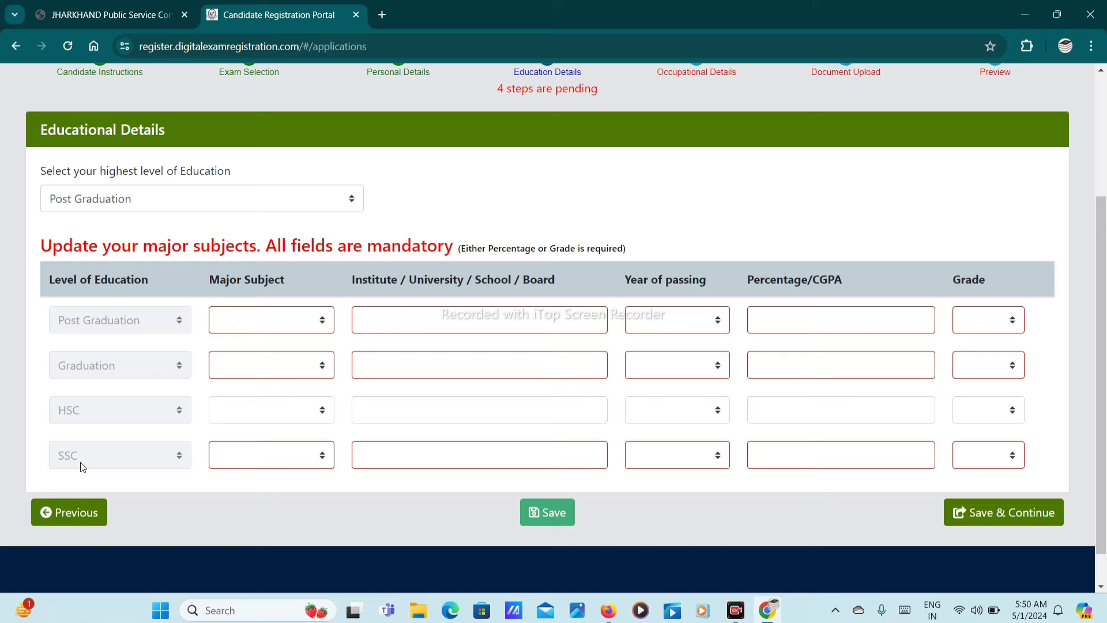
left_click(247, 315)
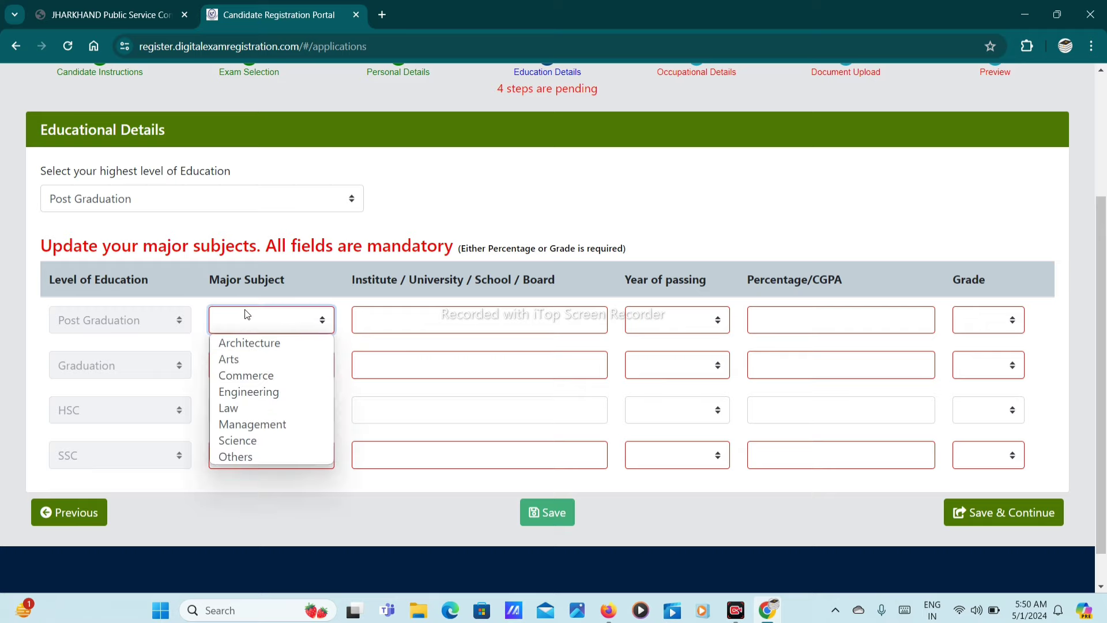
left_click(243, 360)
left_click(433, 321)
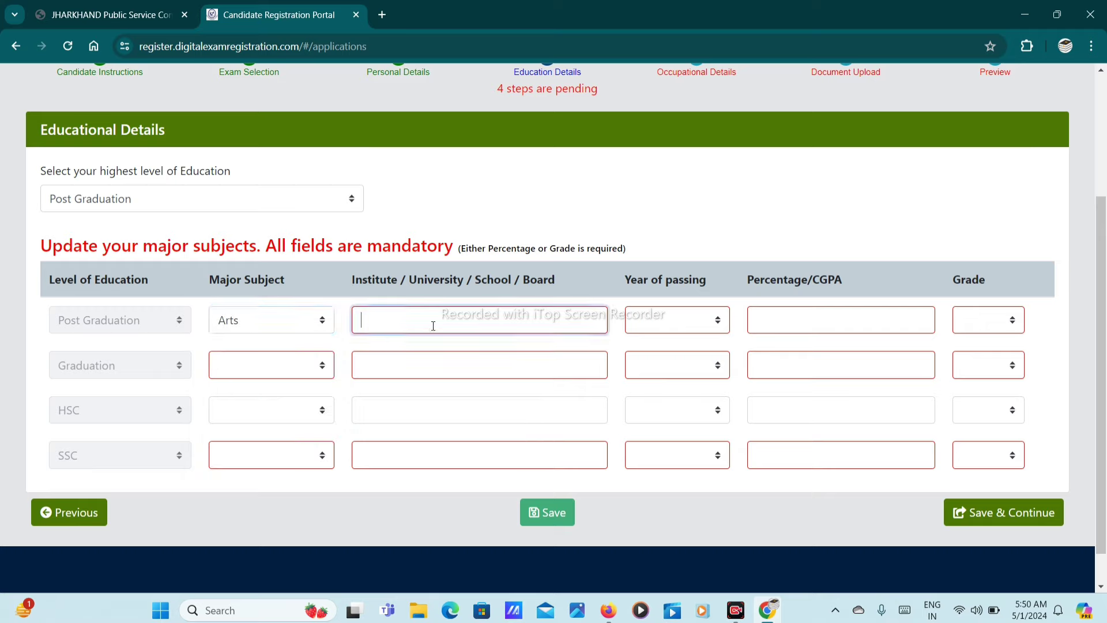
left_click(797, 313)
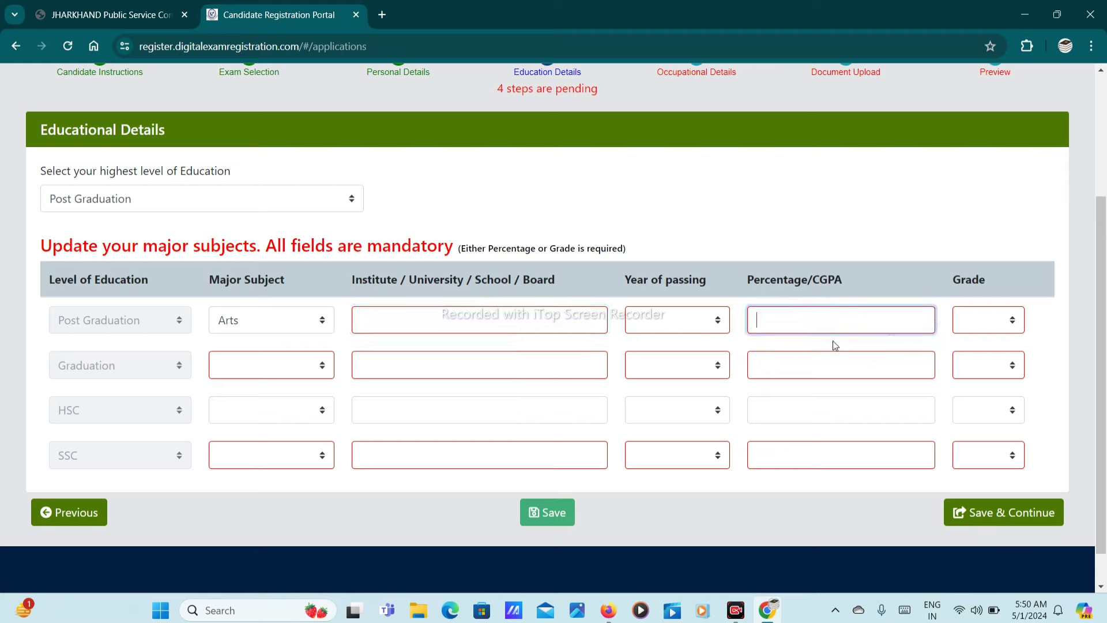
left_click(251, 333)
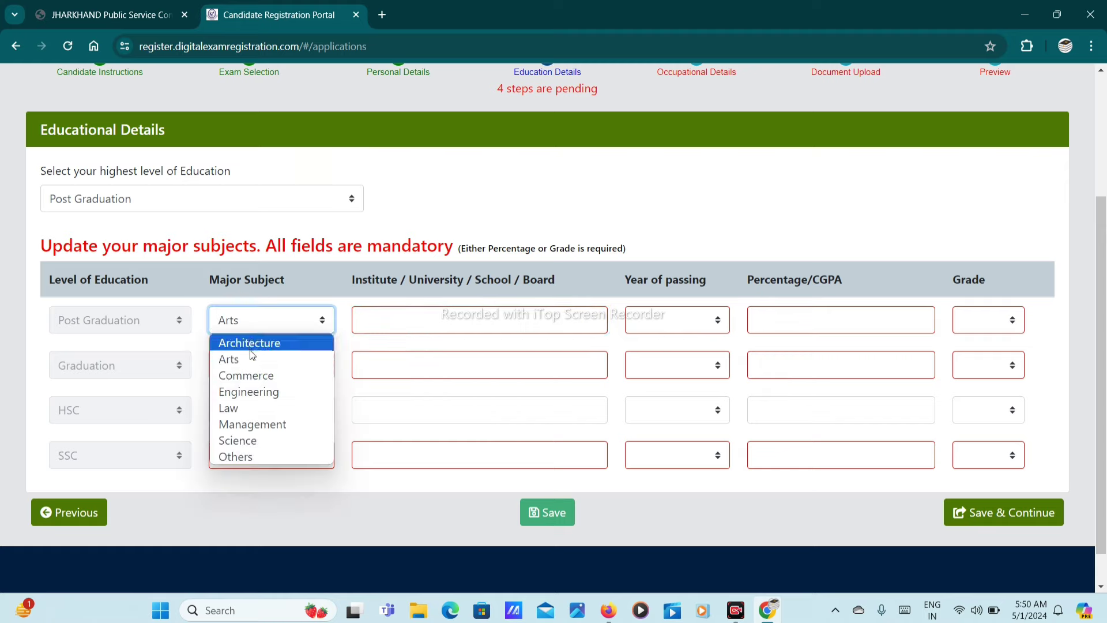
left_click(142, 295)
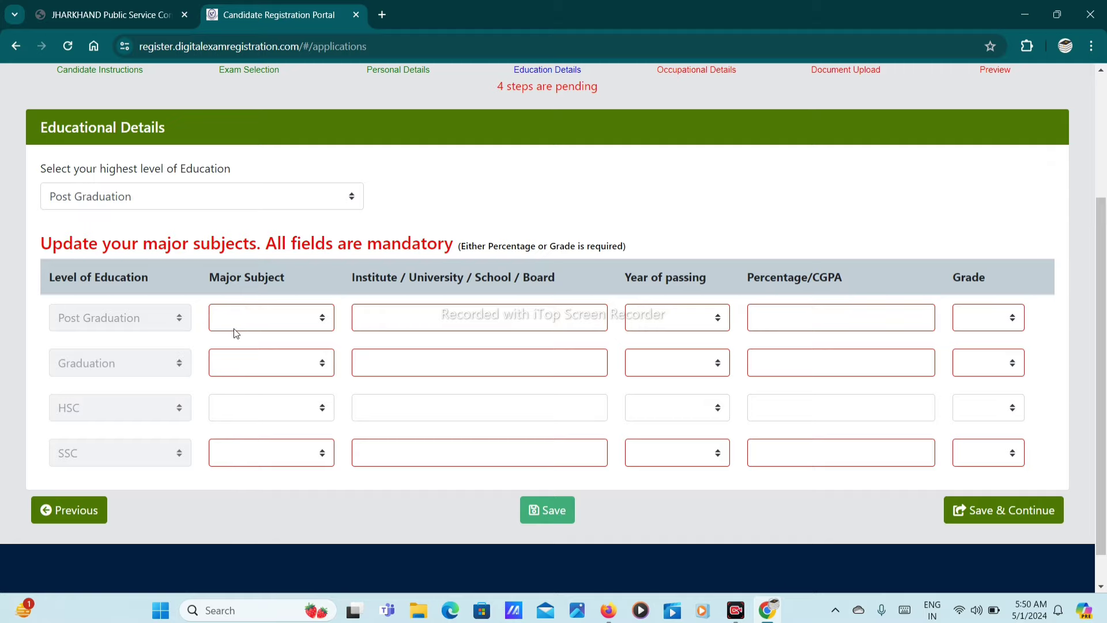
scroll(234, 330, "down", 1)
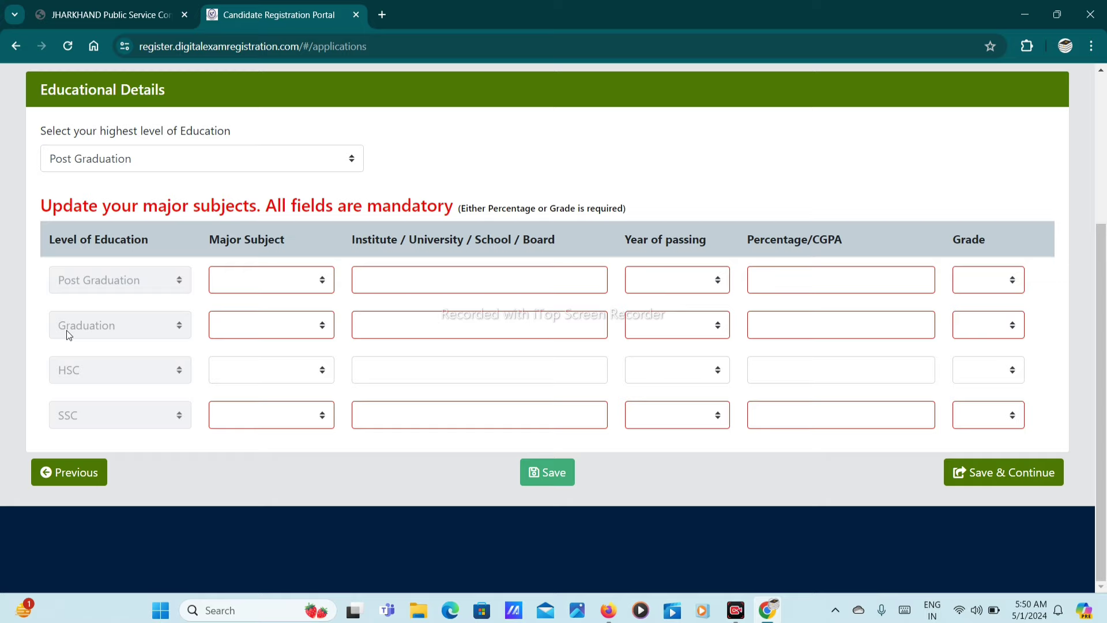
Step: Fill the Graduation row with Arts, institute BBMKU, passing year 2020 and percentage 6.5
left_click(266, 330)
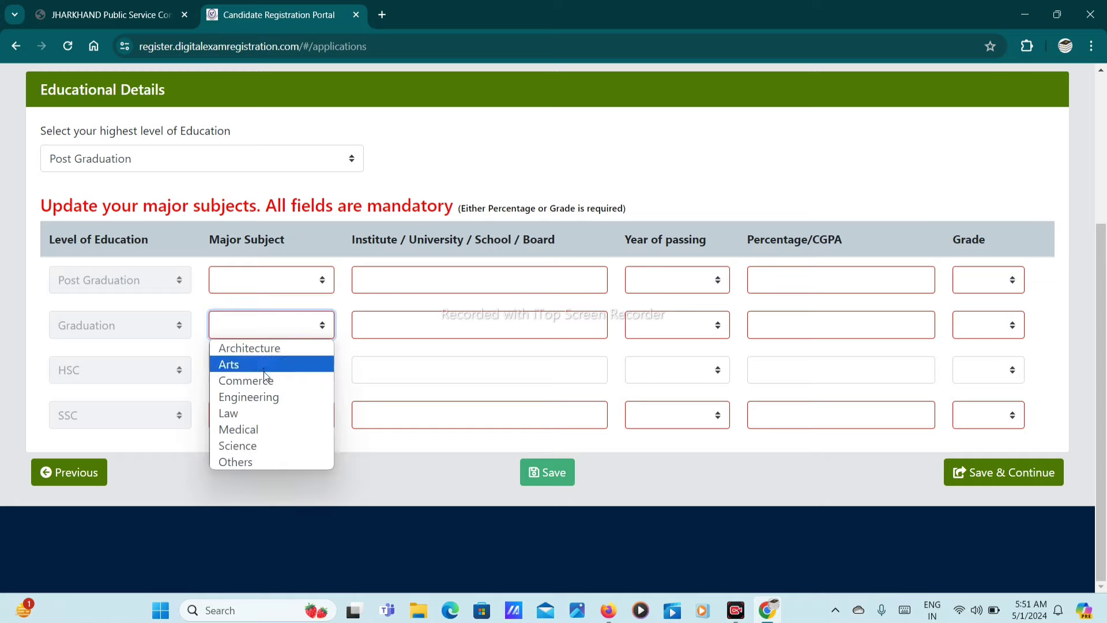
left_click(266, 365)
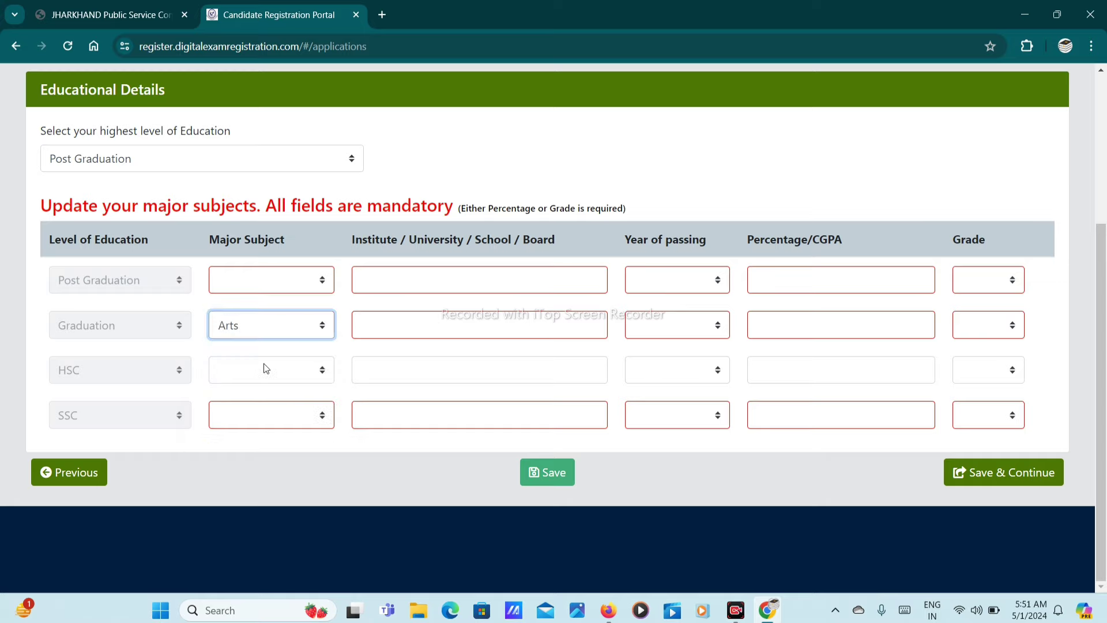
left_click(396, 318)
type("BBMKU")
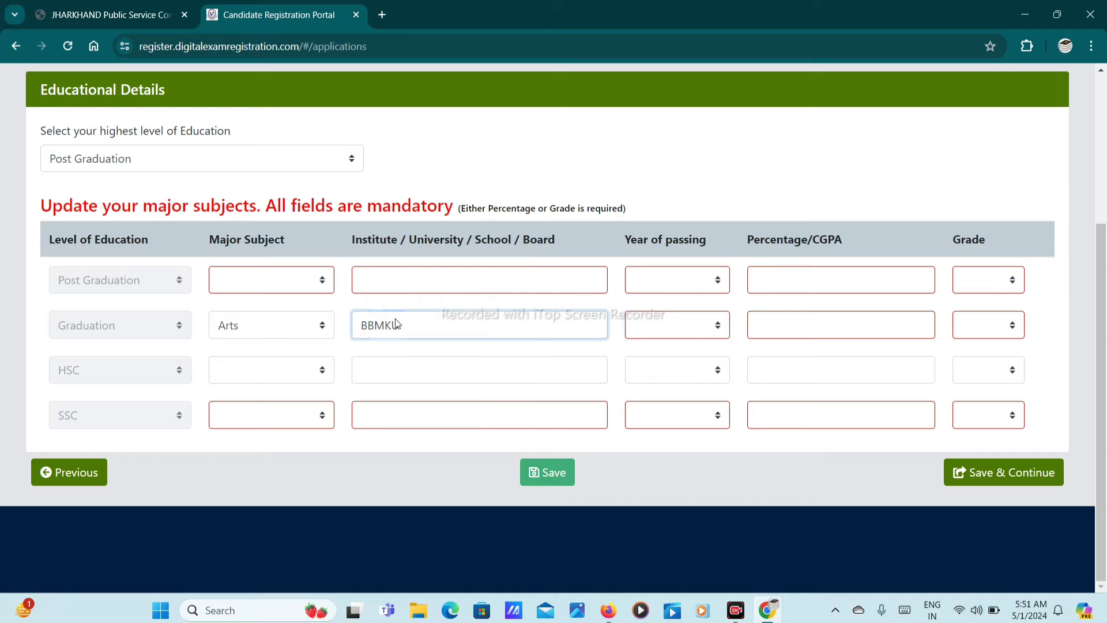
key("Tab")
left_click(706, 325)
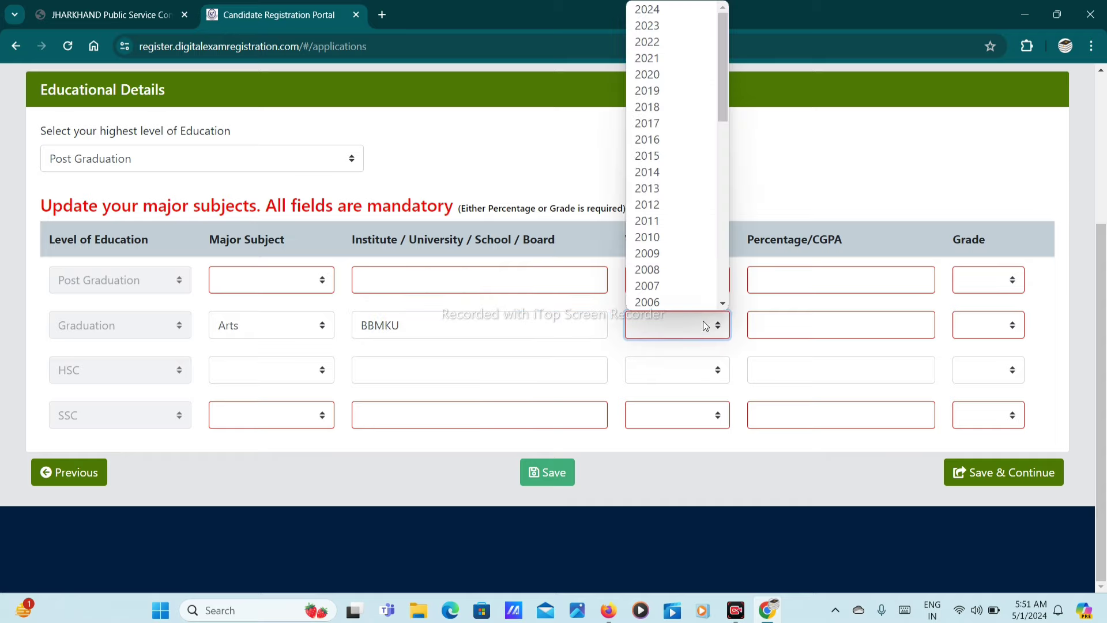
left_click(681, 76)
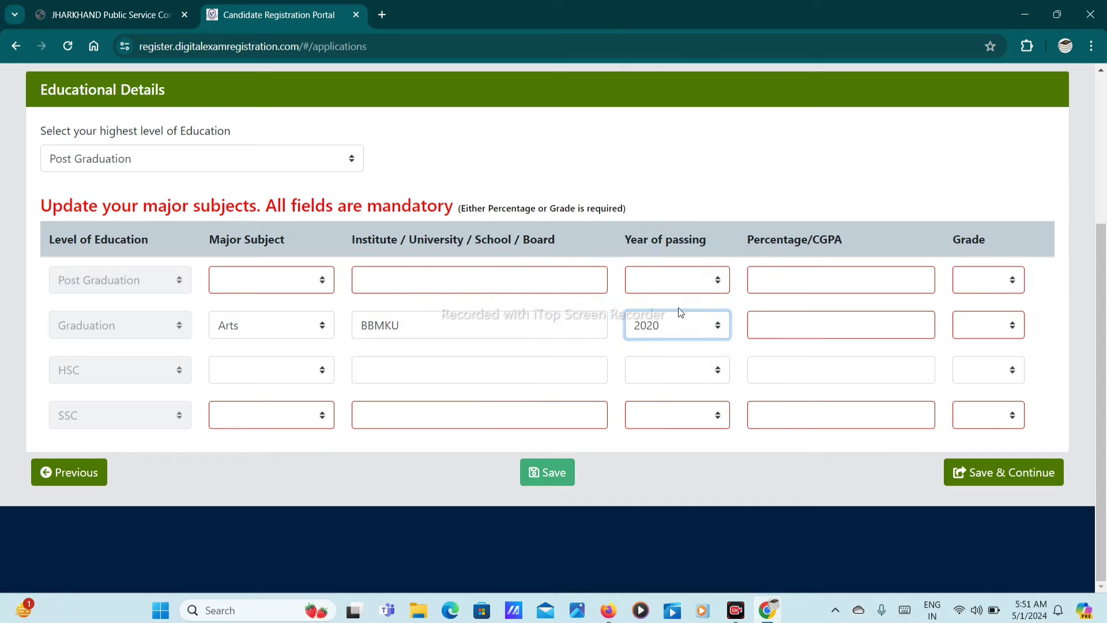
left_click(776, 331)
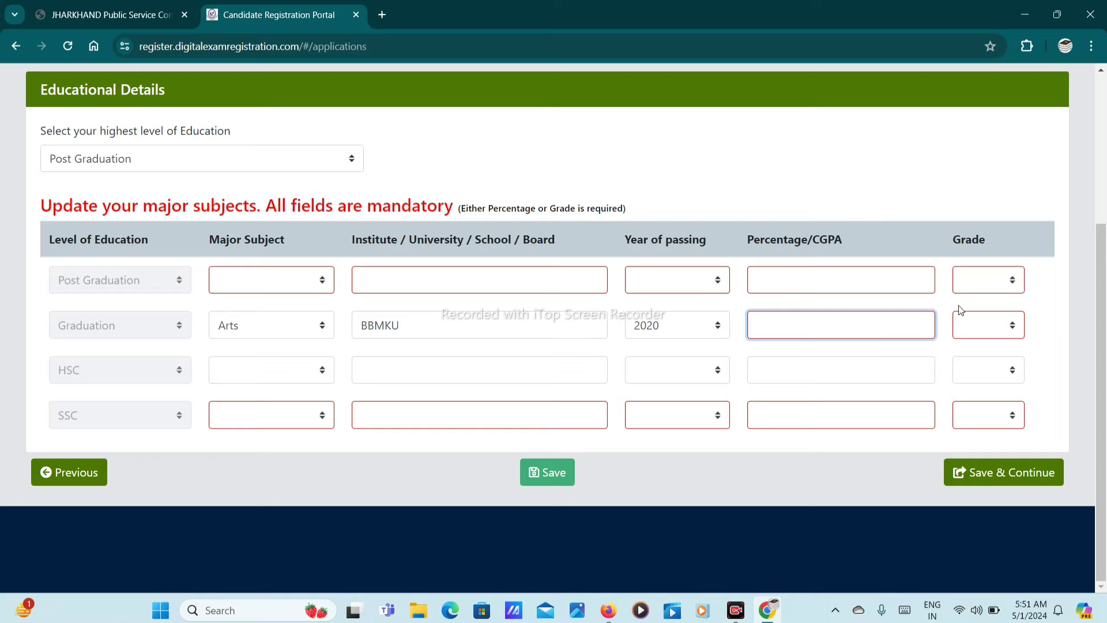
type("6.5")
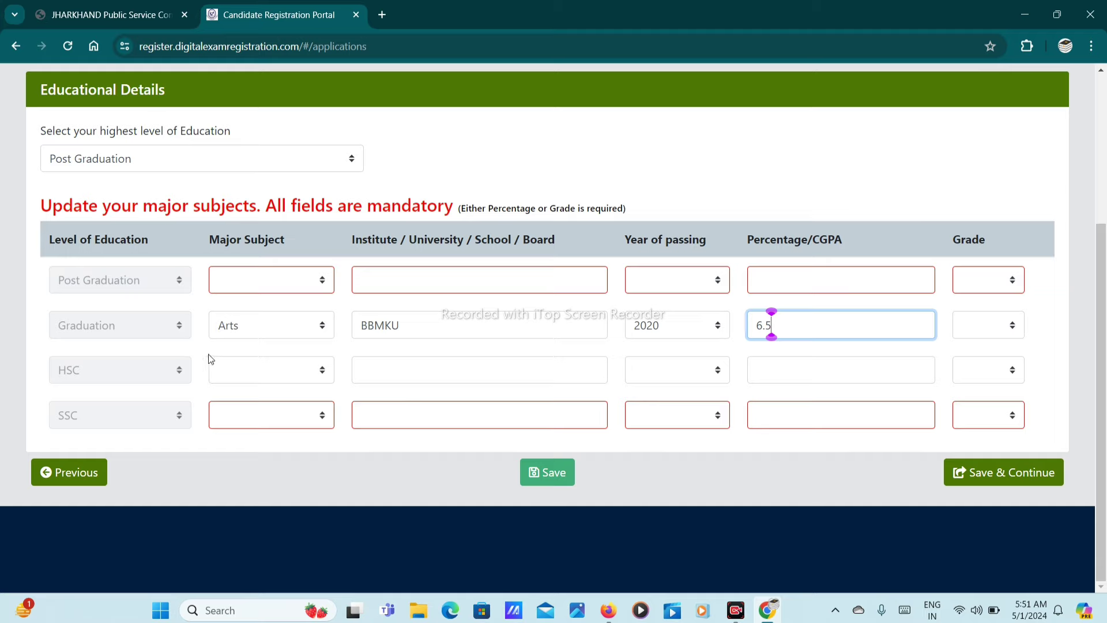
left_click(222, 369)
left_click(224, 370)
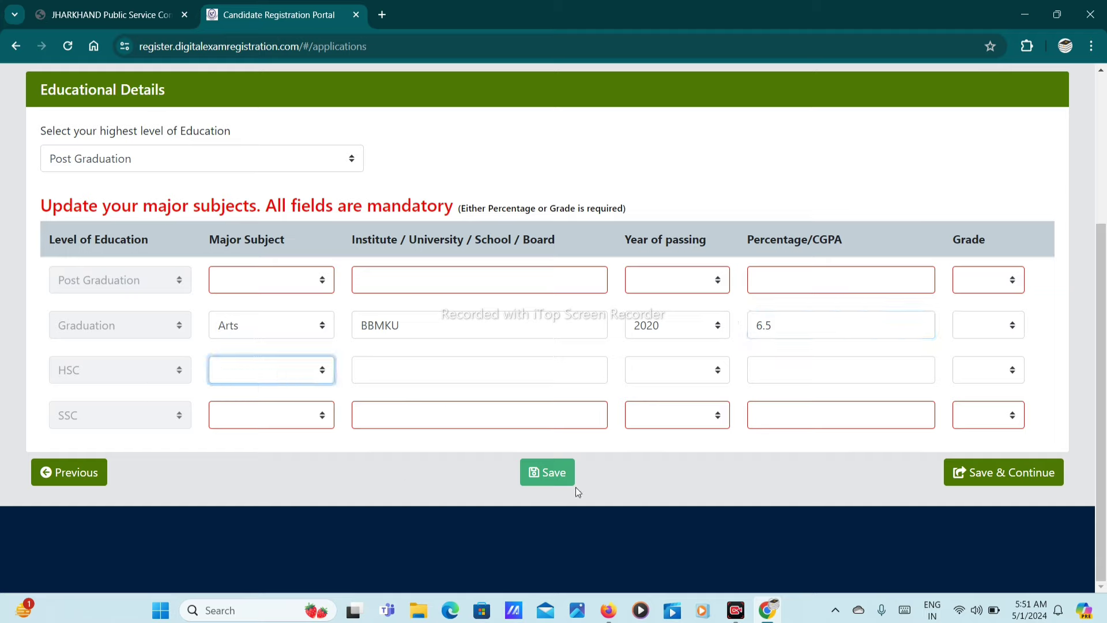
Step: Save the education details and correct the Graduation percentage from 6.5 to 65
left_click(563, 473)
scroll(231, 488, "down", 2)
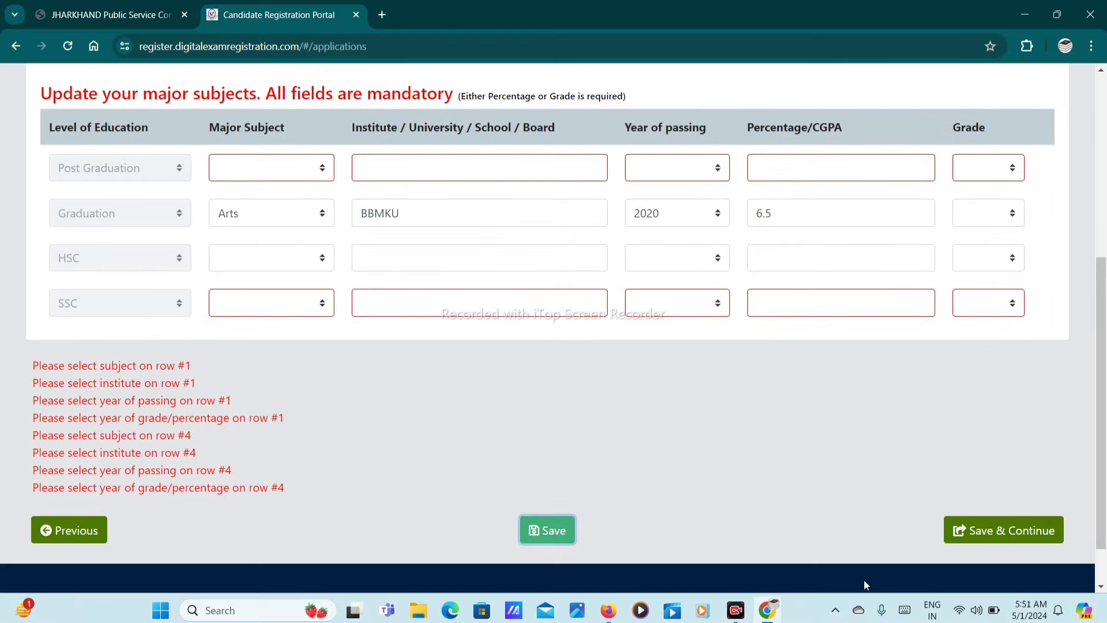
key("BackSpace")
Step: Fill the HSC row with 12th/HSC, institute JAC, year 2016 and percentage 70
left_click(245, 249)
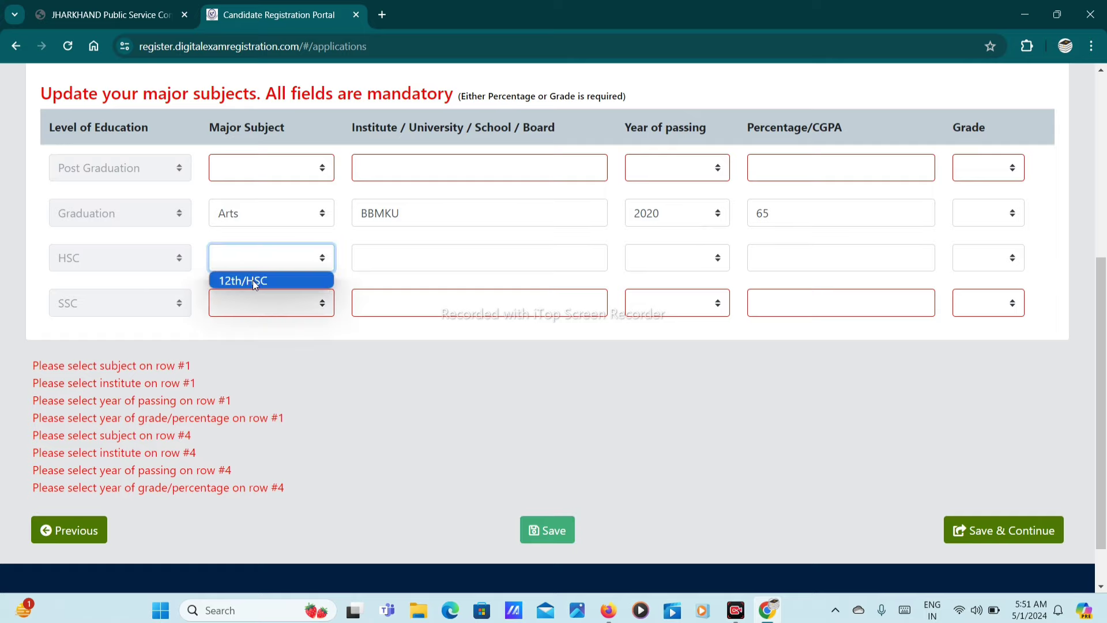
left_click(248, 279)
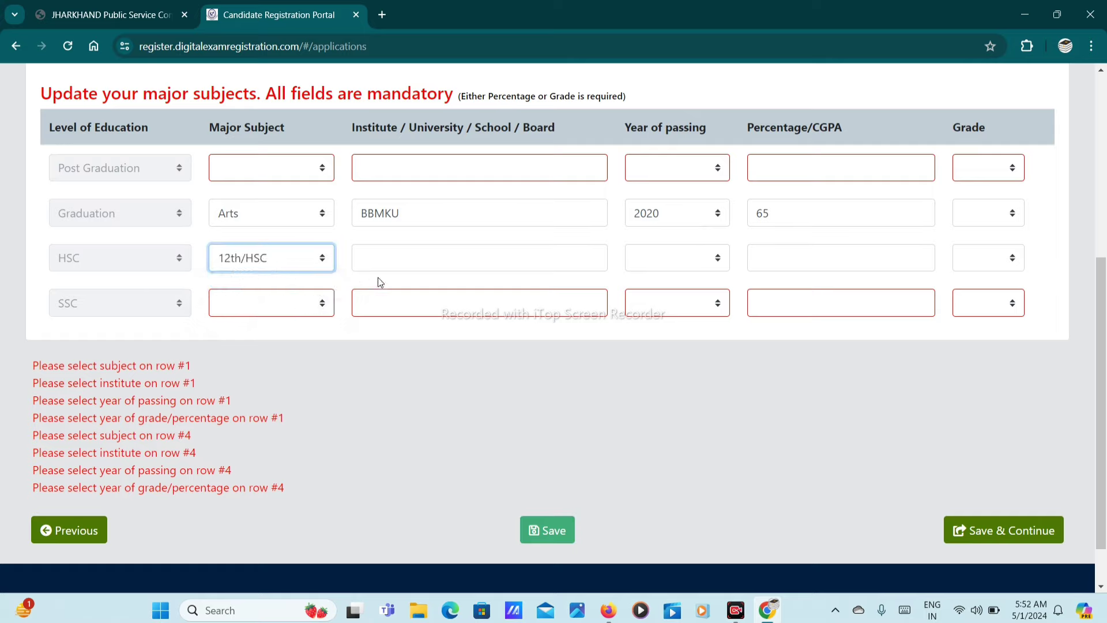
left_click(392, 265)
type("JAC")
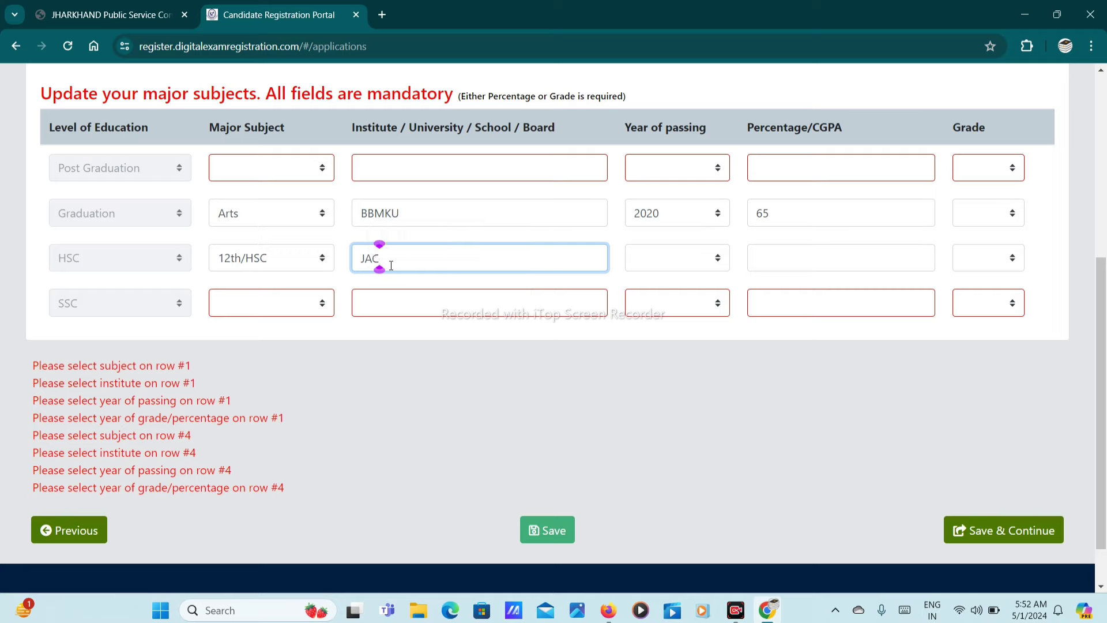
key("Tab")
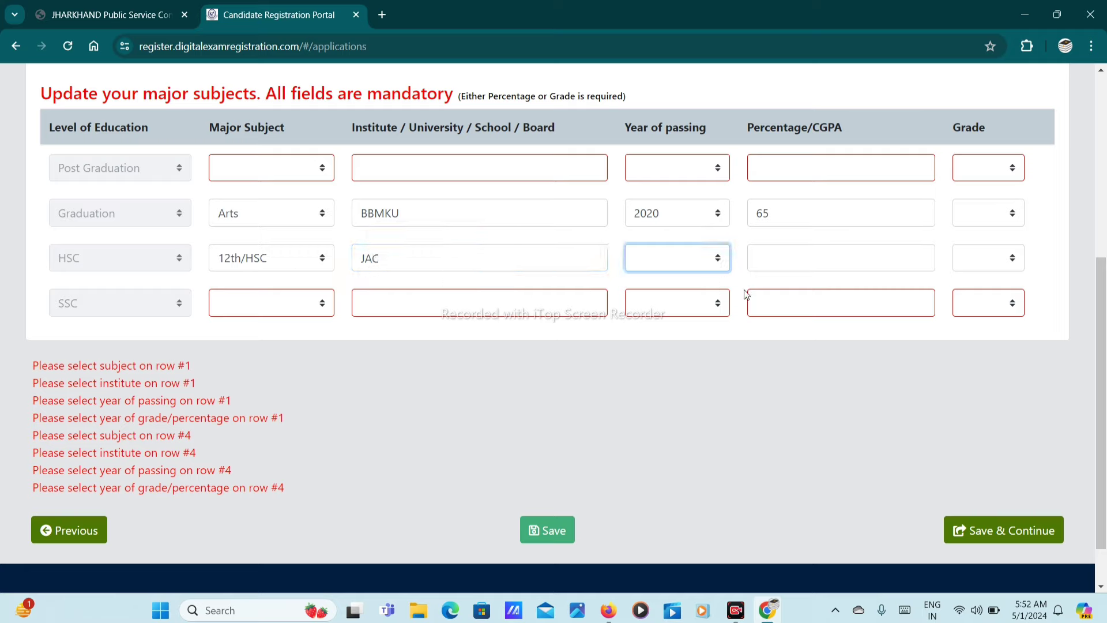
left_click(707, 255)
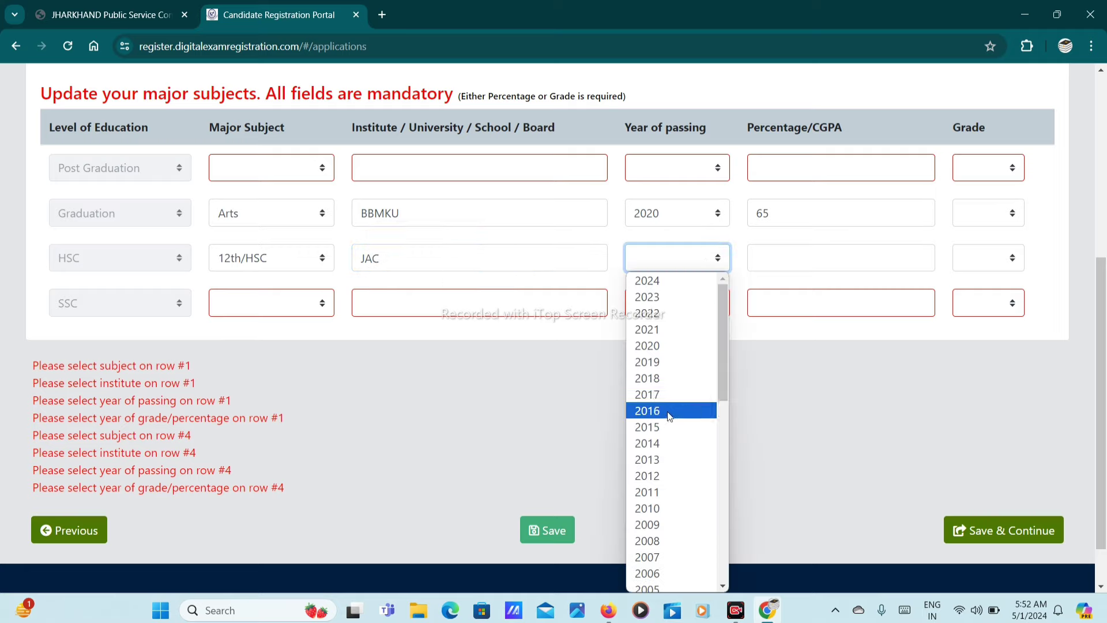
left_click(669, 413)
left_click(838, 247)
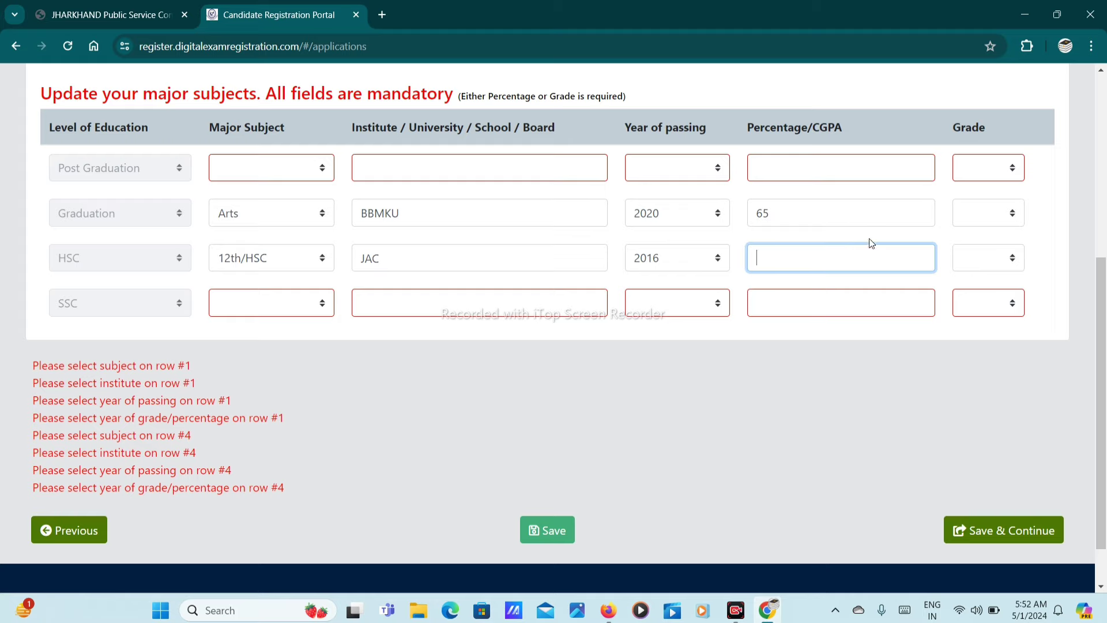
type("70")
Step: Fill the SSC row (10th/SSC, JAC RANCHI, 2014, 80), extend the HSC institute to JAC RANCHI, and save
left_click(271, 306)
left_click(265, 325)
left_click(425, 308)
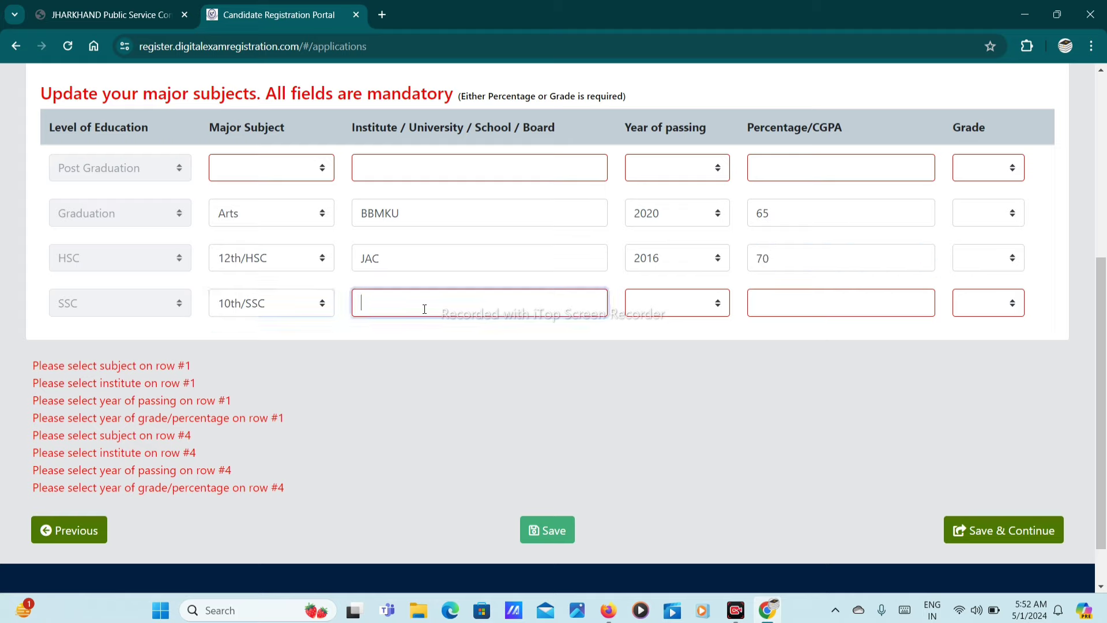
type("JAC RANCHI")
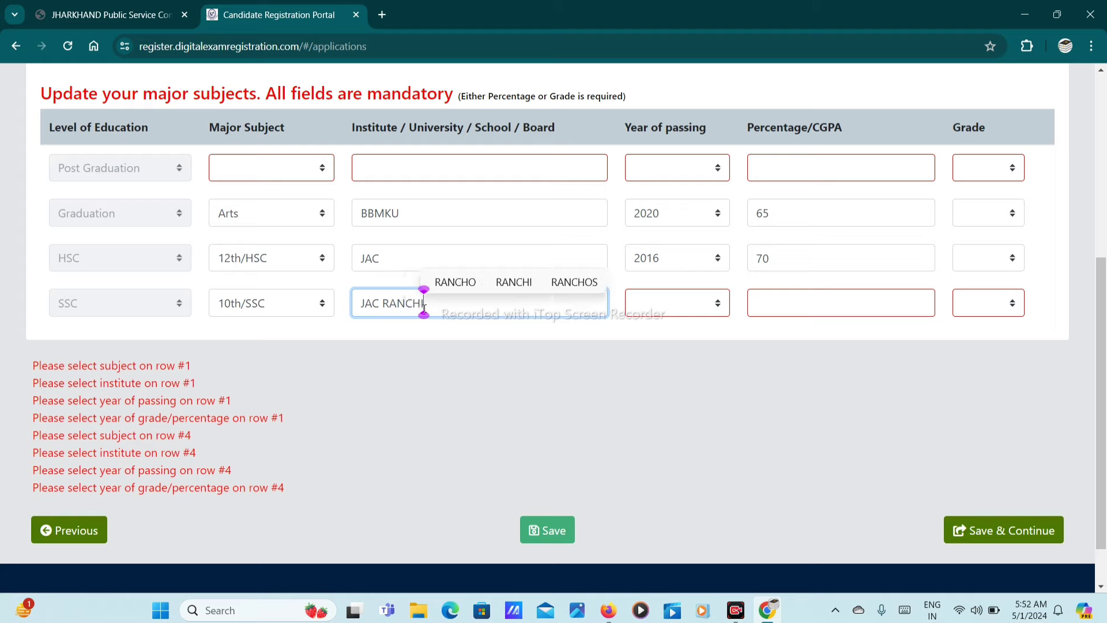
left_click(415, 258)
type("RANCHI")
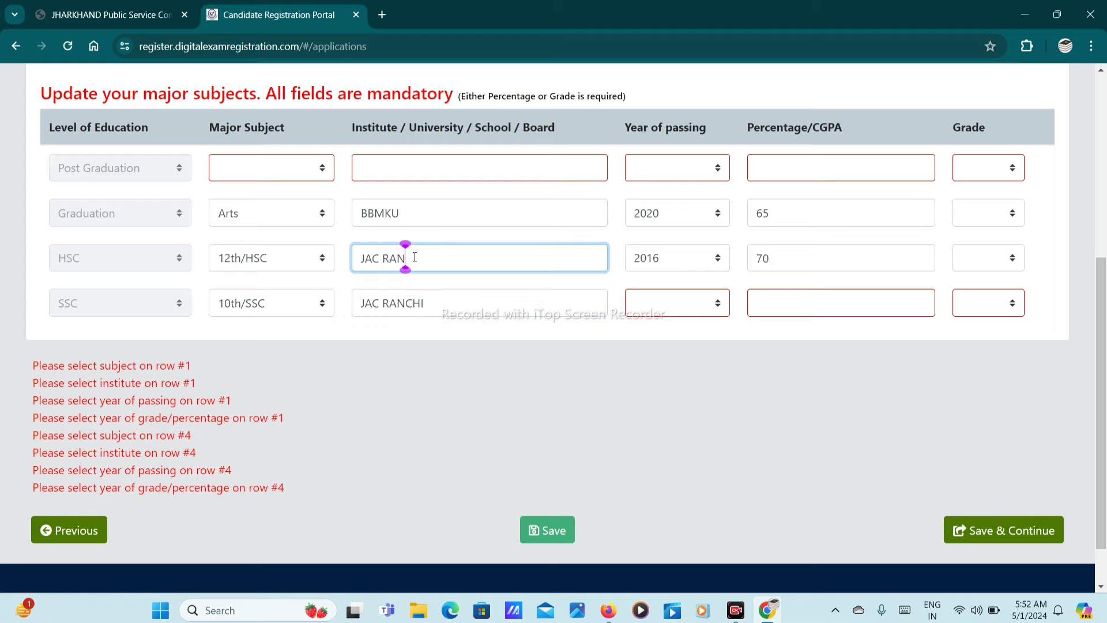
left_click(660, 304)
left_click(663, 167)
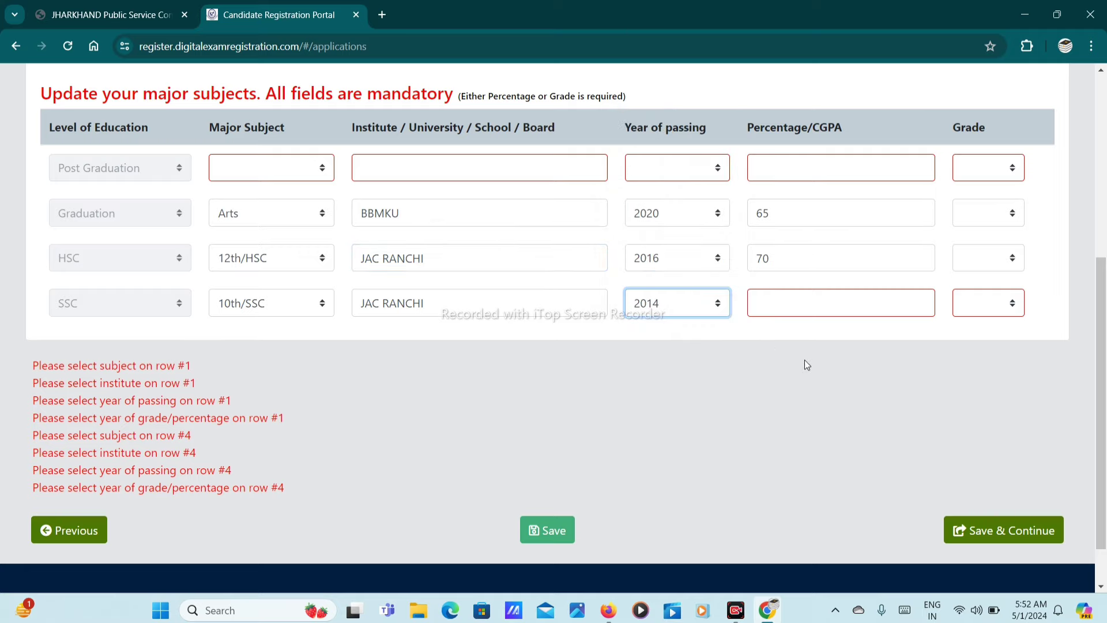
left_click(812, 306)
type("80")
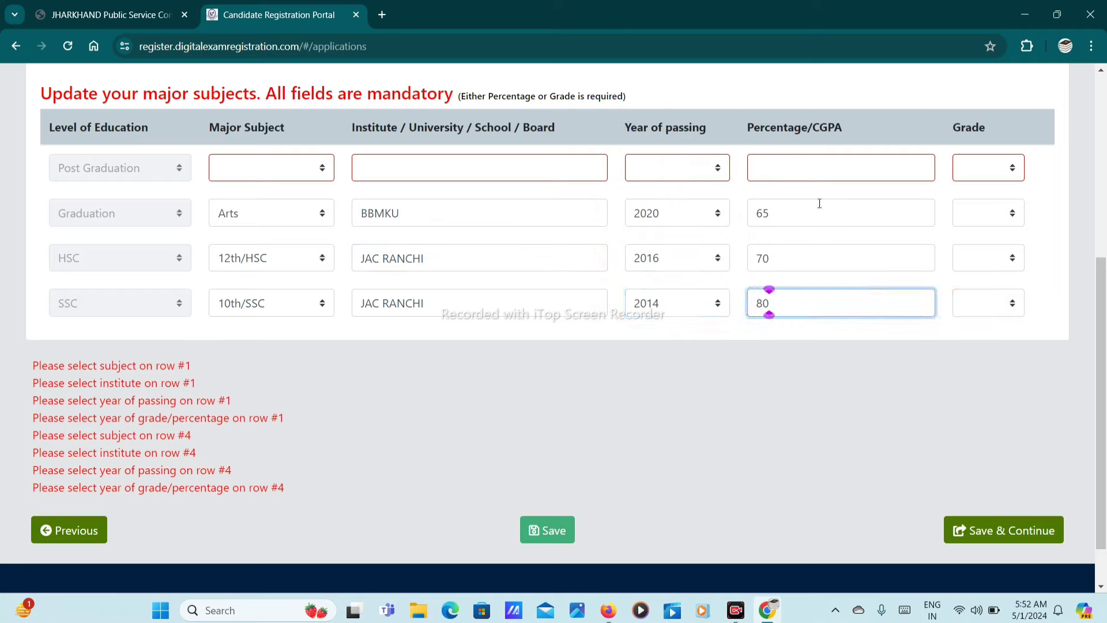
left_click(551, 529)
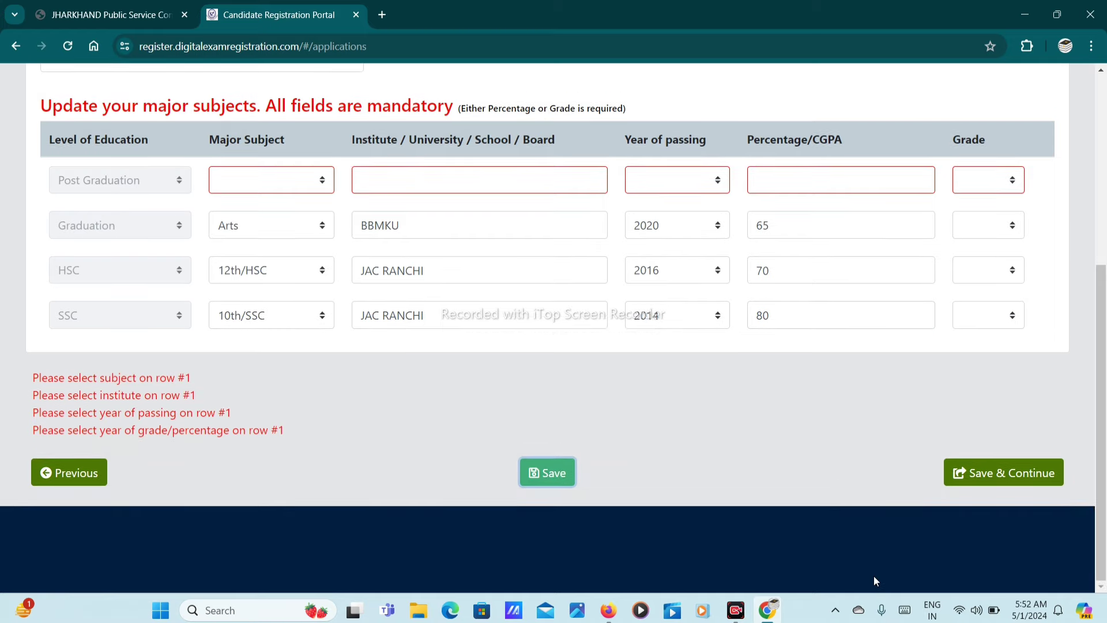
scroll(873, 576, "up", 2)
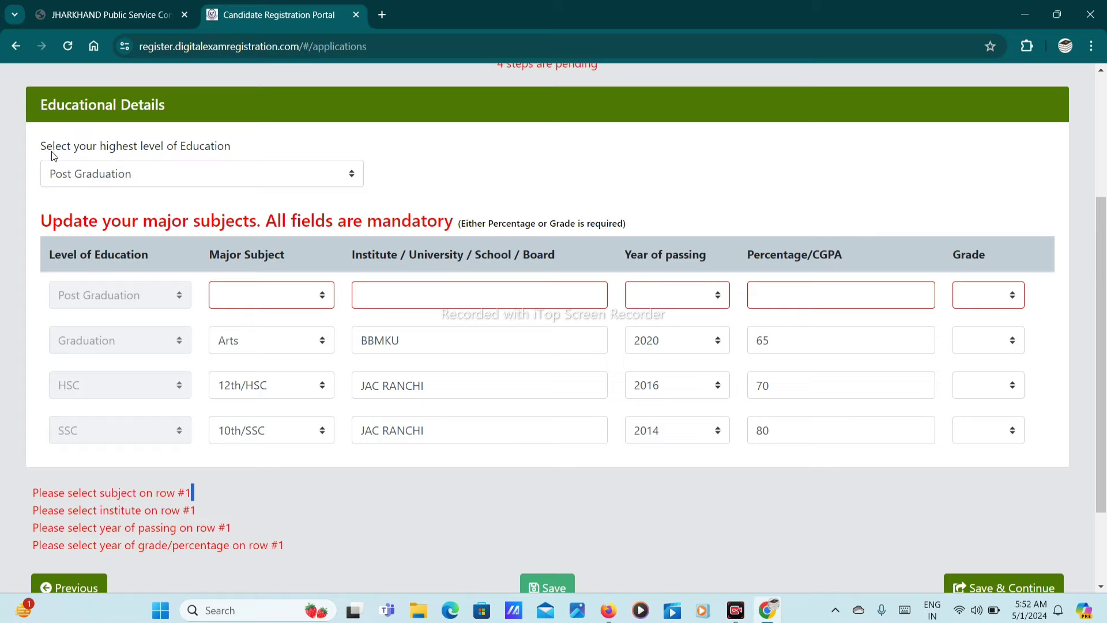
Step: Change the highest education level from Post Graduation to Graduation, with Arts as the major subject
left_click_drag(53, 155, 186, 151)
left_click(167, 182)
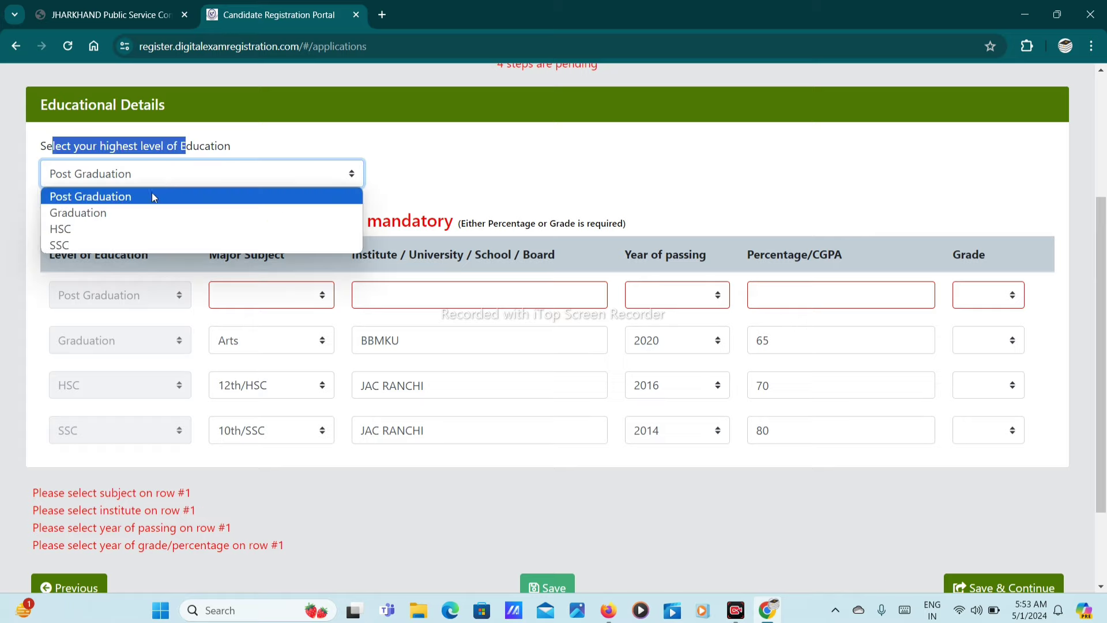
left_click(128, 213)
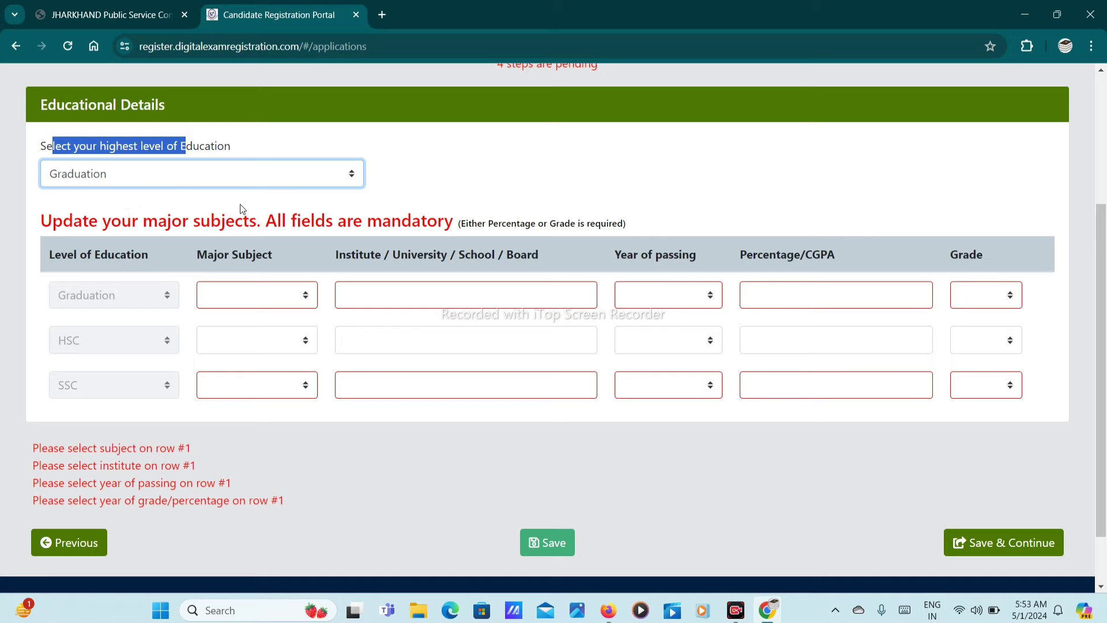
left_click(211, 183)
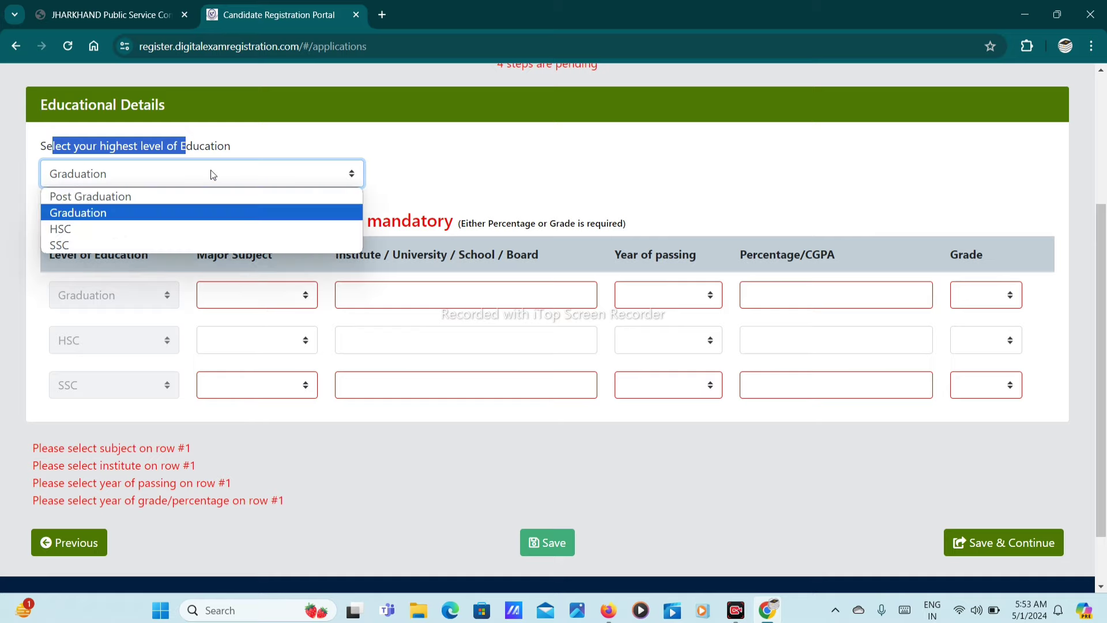
left_click(143, 198)
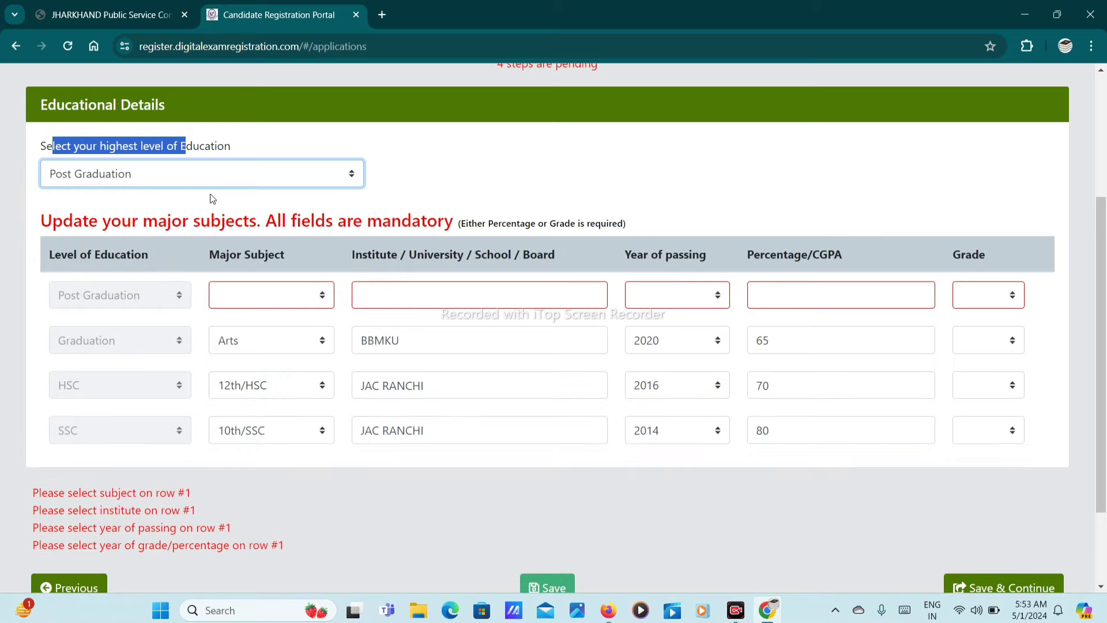
left_click(182, 174)
left_click(143, 211)
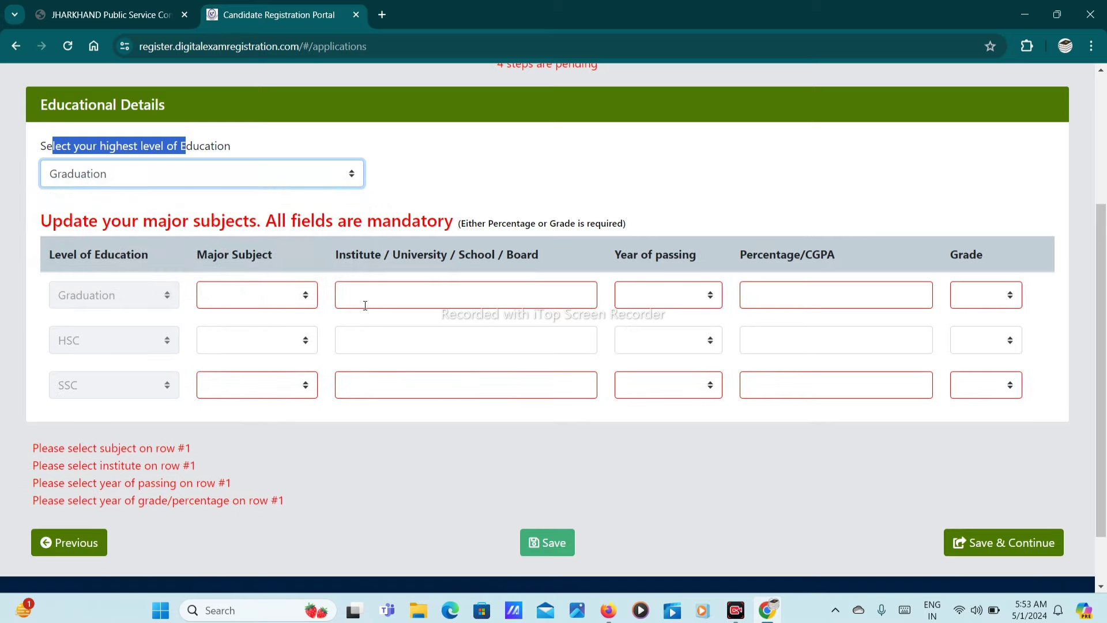
left_click(280, 294)
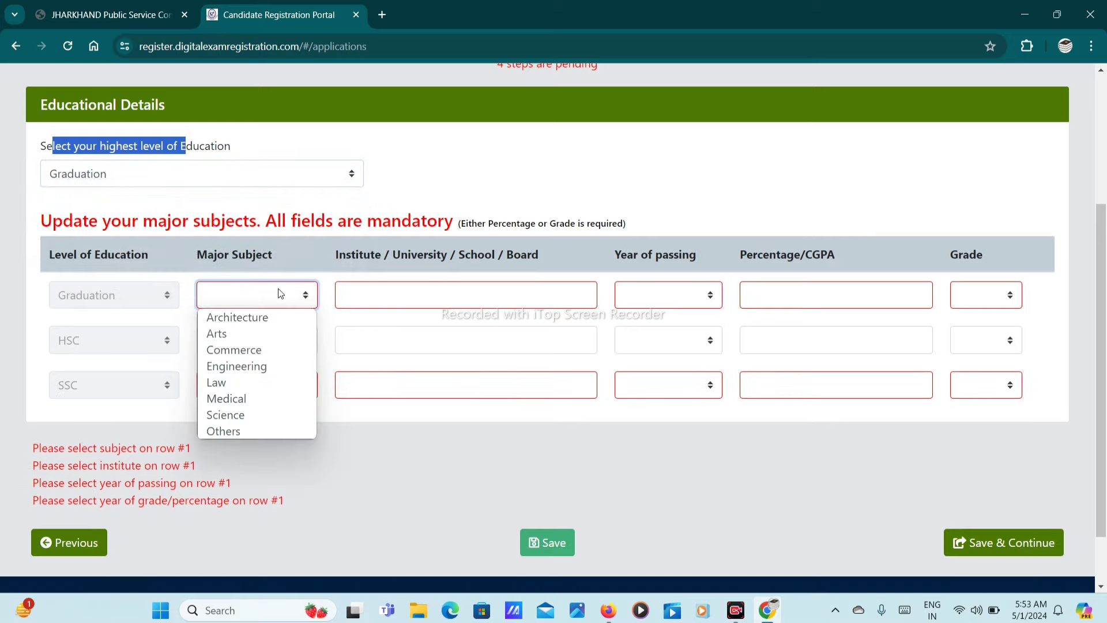
left_click(228, 334)
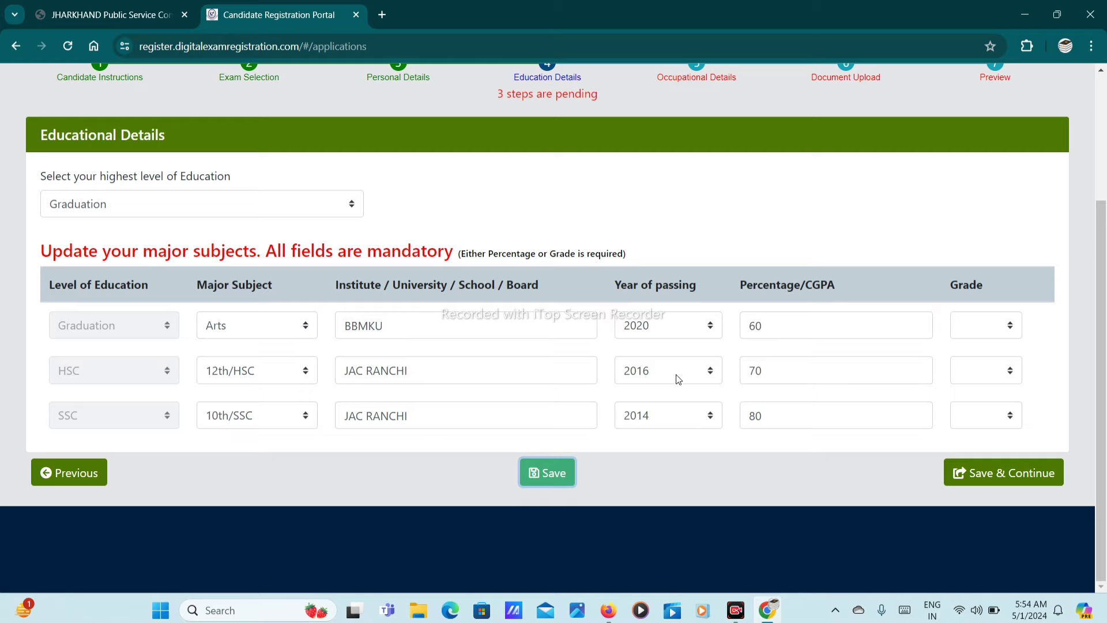
Step: Save and continue through Education Details and the empty Occupational Details step
left_click(953, 474)
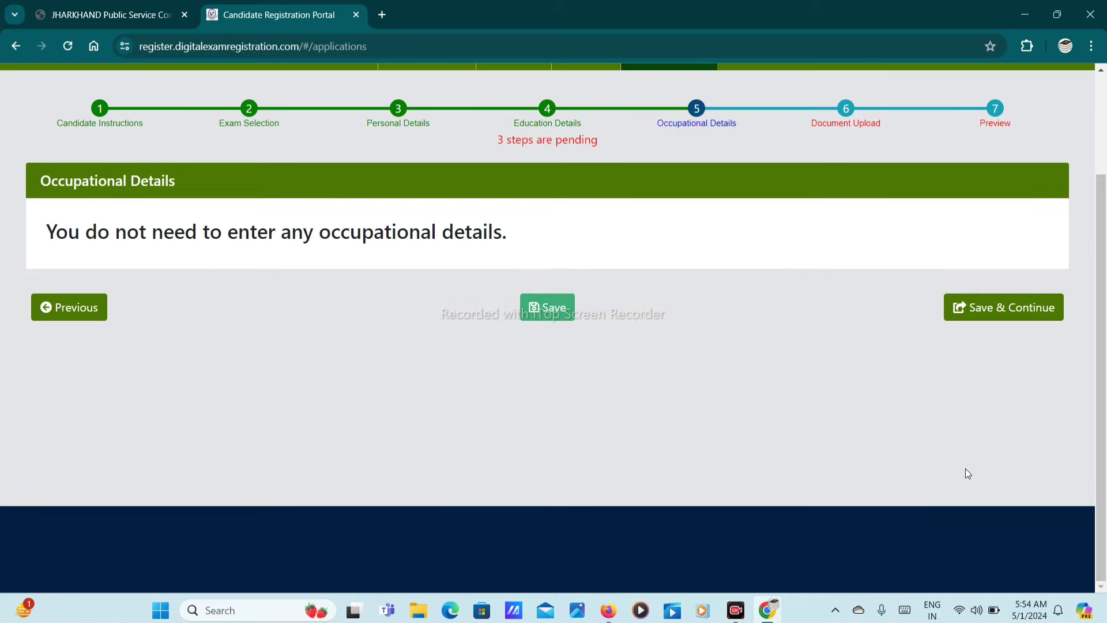
left_click_drag(73, 183, 207, 197)
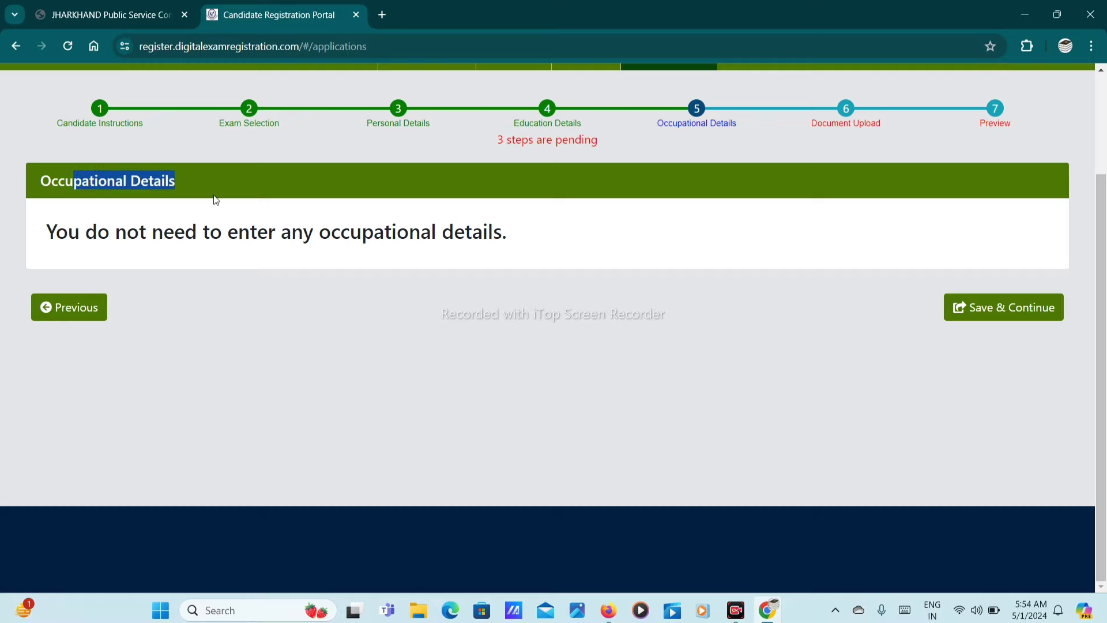
left_click(1017, 309)
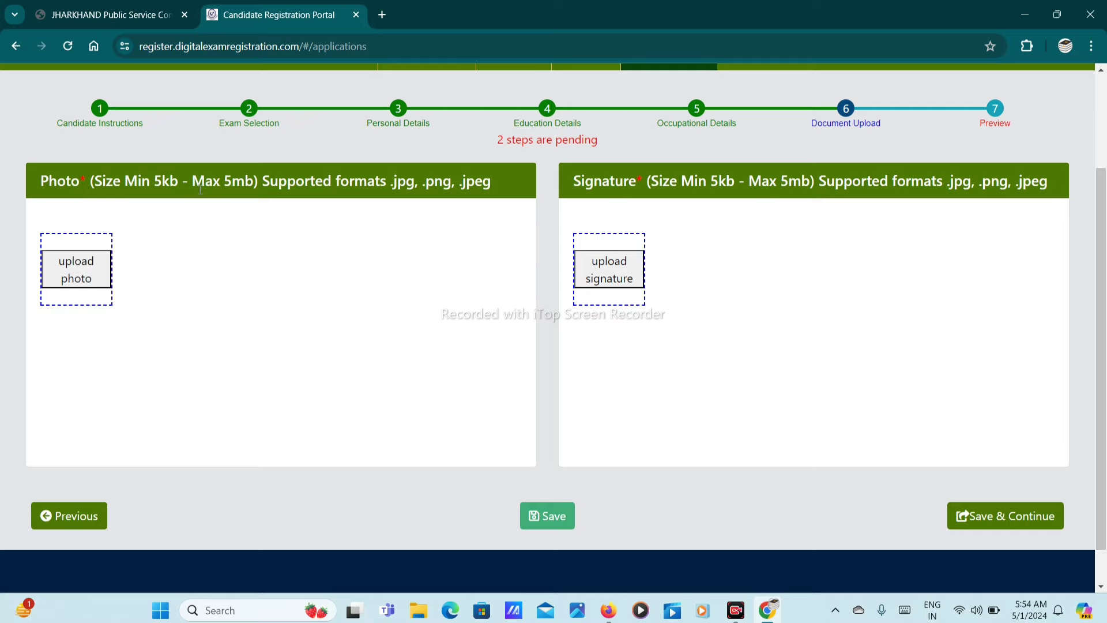
Step: Upload the candidate's passport-style photo as the application photo
left_click_drag(156, 184, 226, 171)
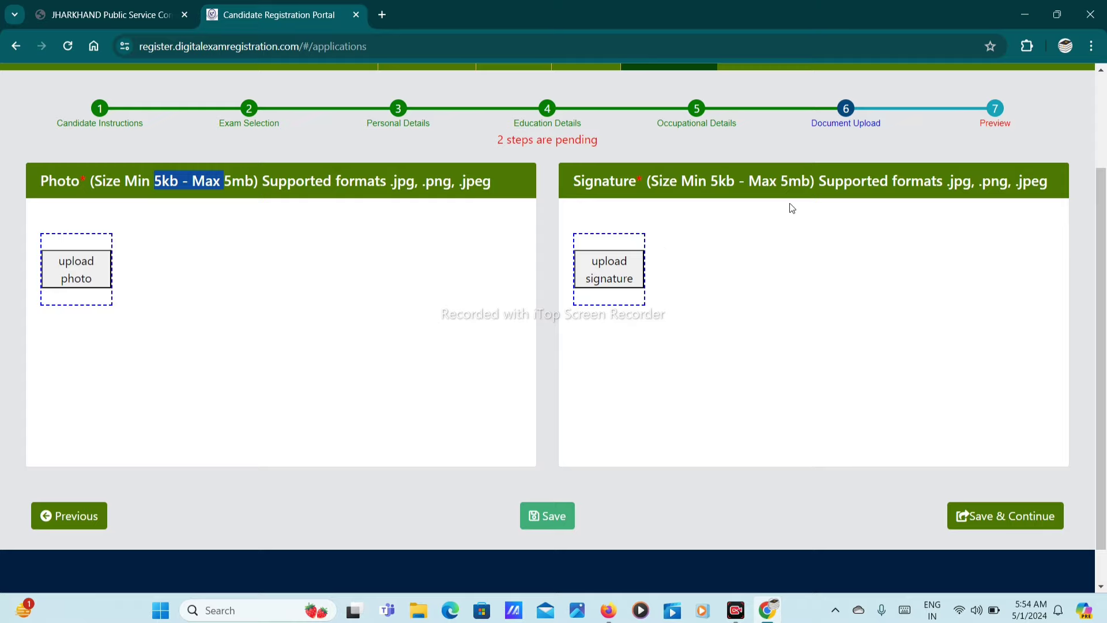
left_click(713, 186)
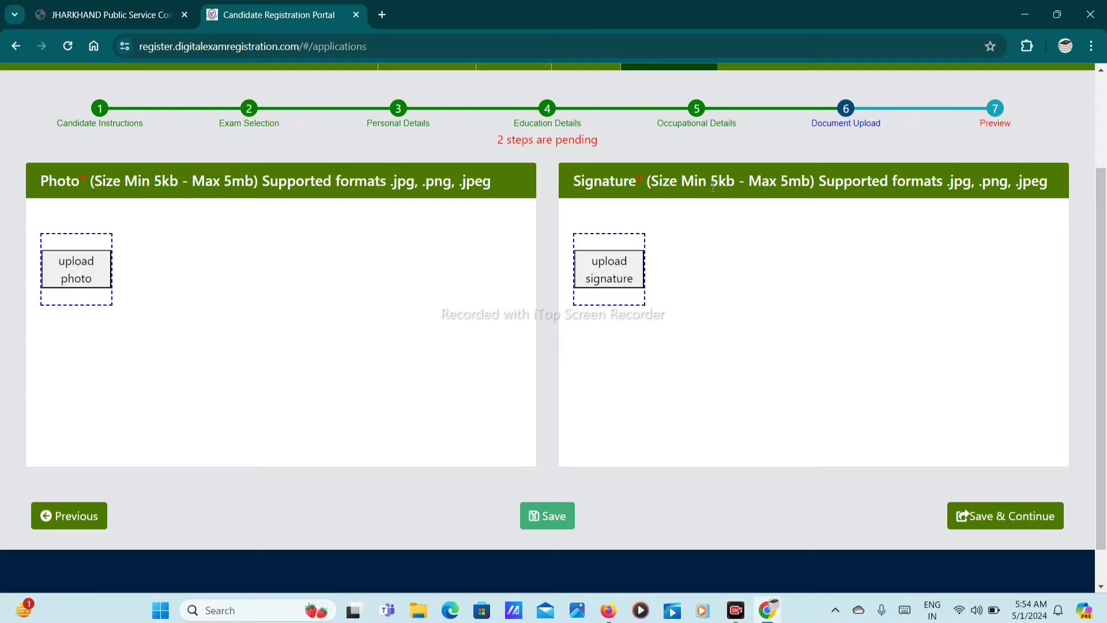
right_click(806, 181)
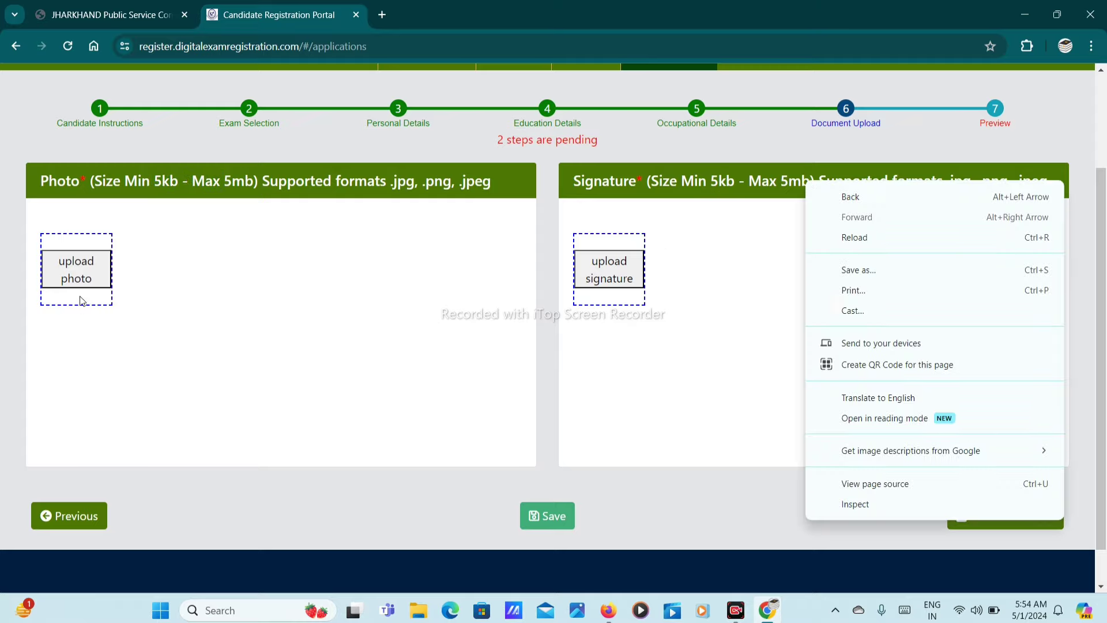
left_click(76, 277)
left_click(75, 277)
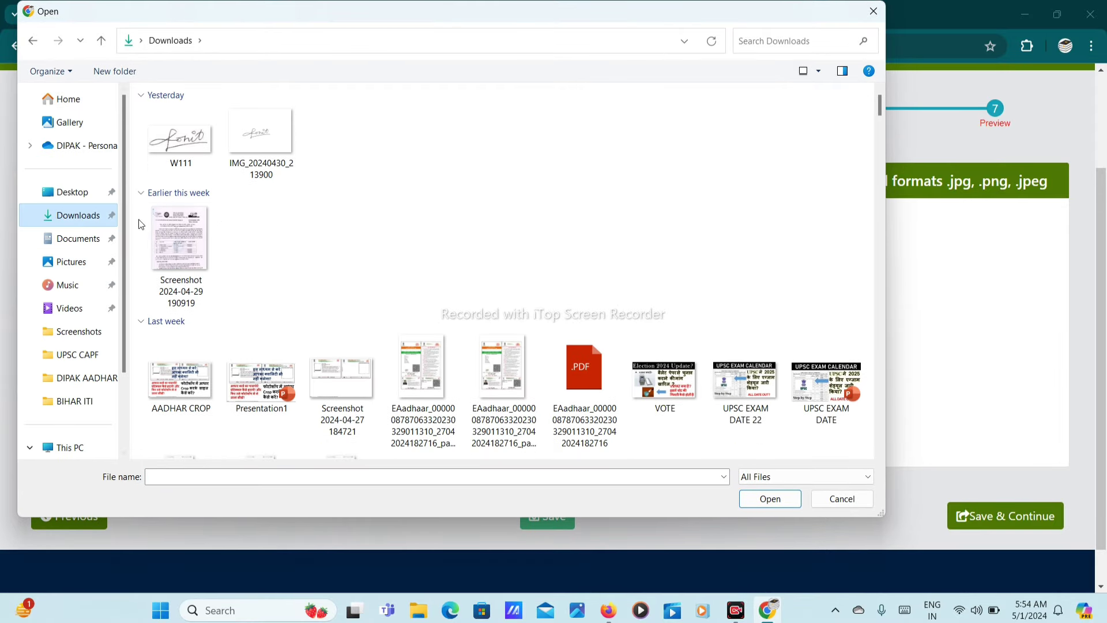
scroll(321, 231, "down", 8)
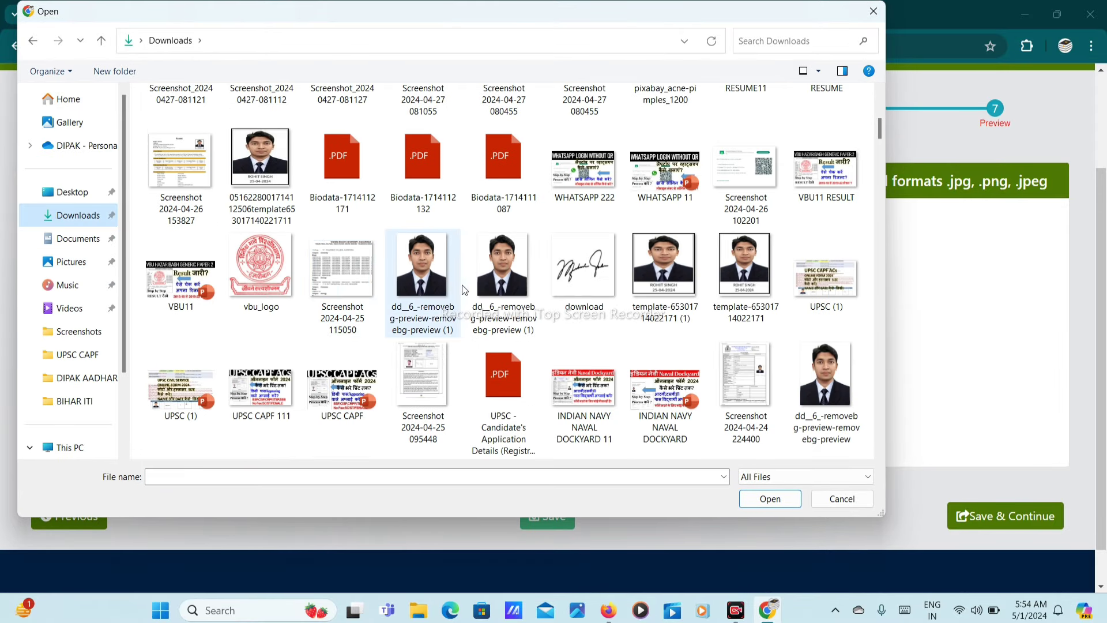
left_click(501, 286)
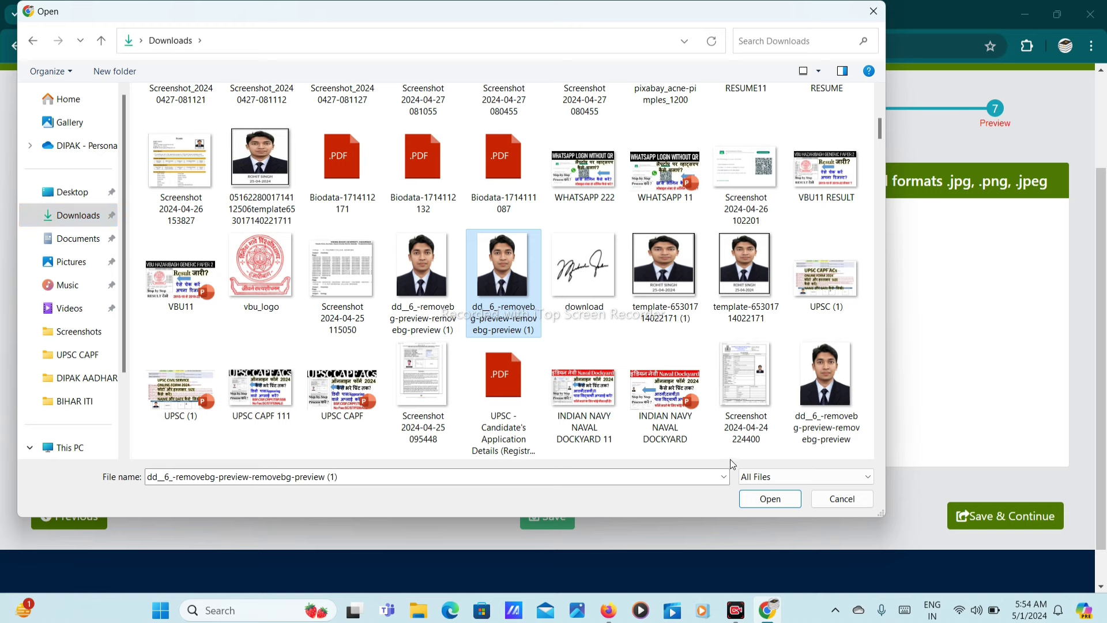
left_click(750, 503)
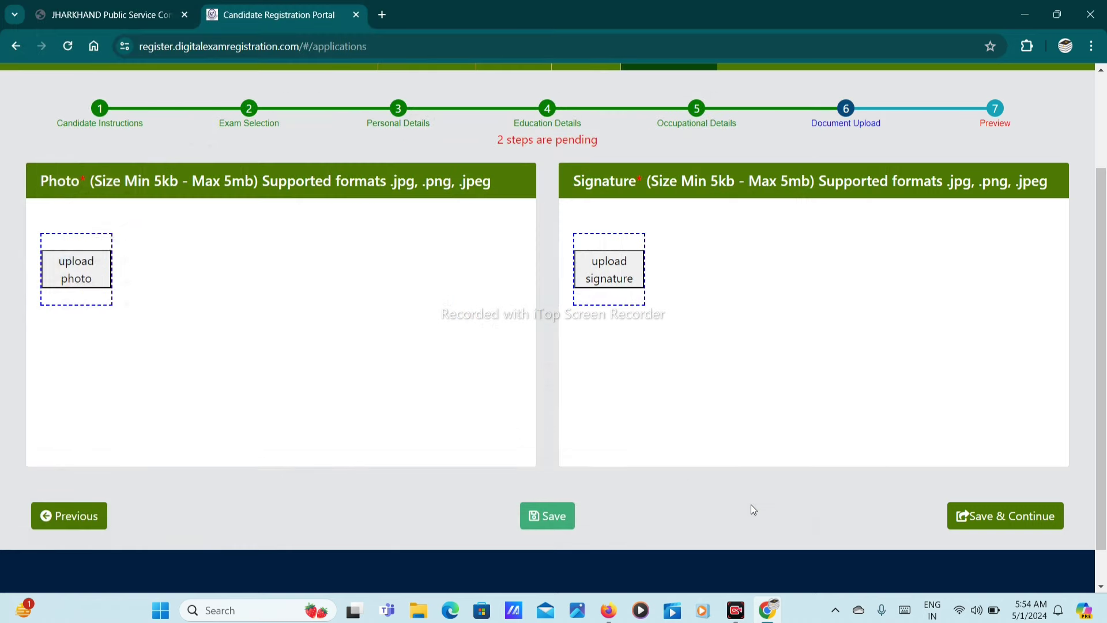
left_click(41, 271)
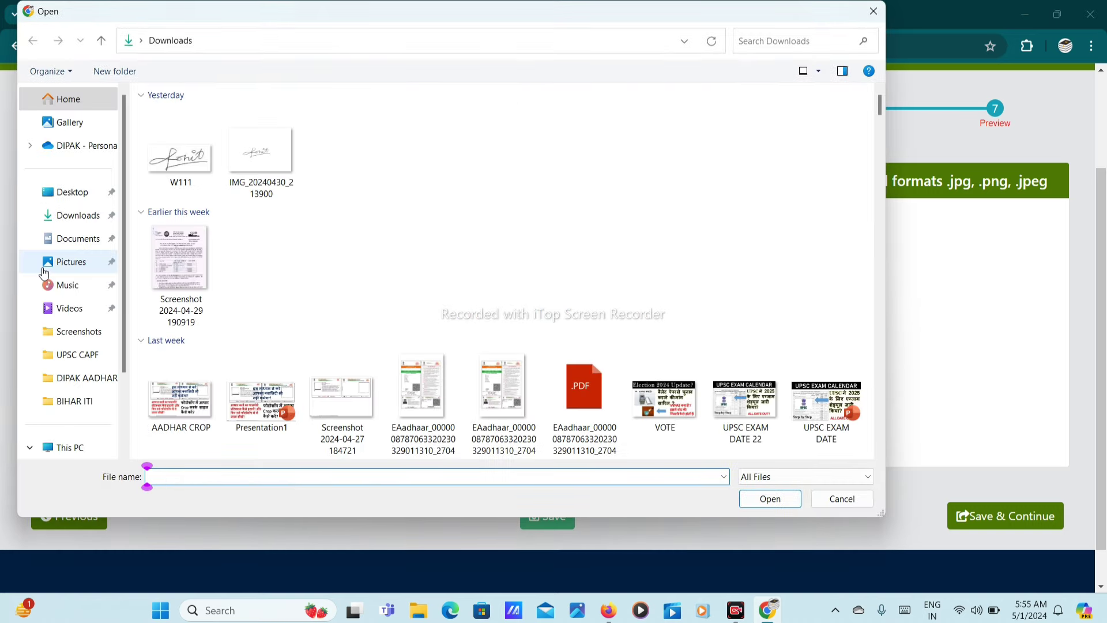
left_click(842, 499)
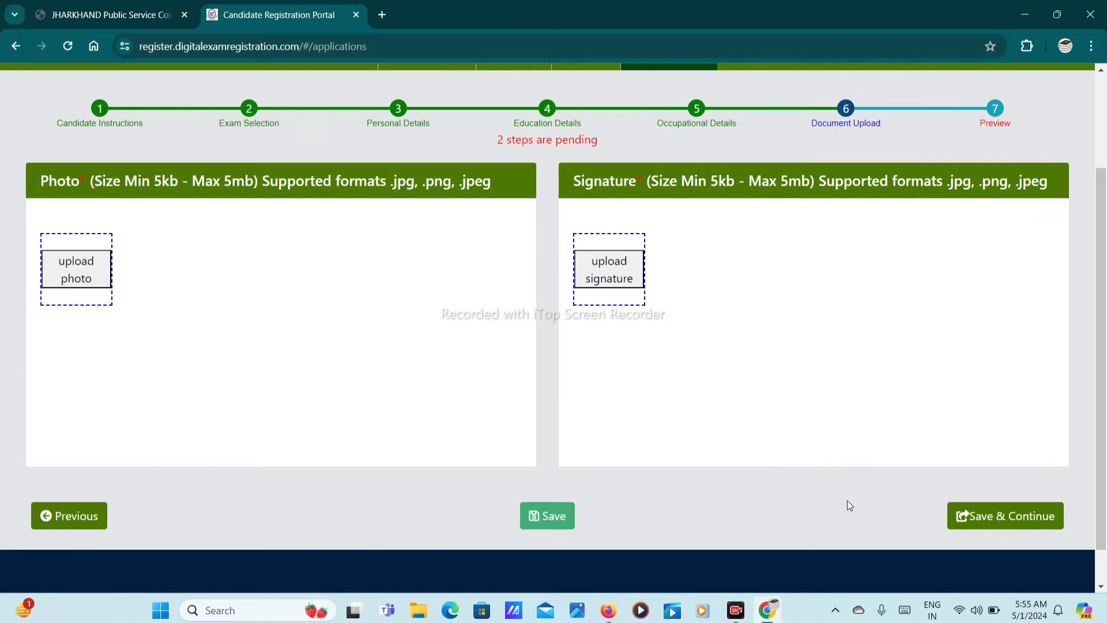
left_click(95, 271)
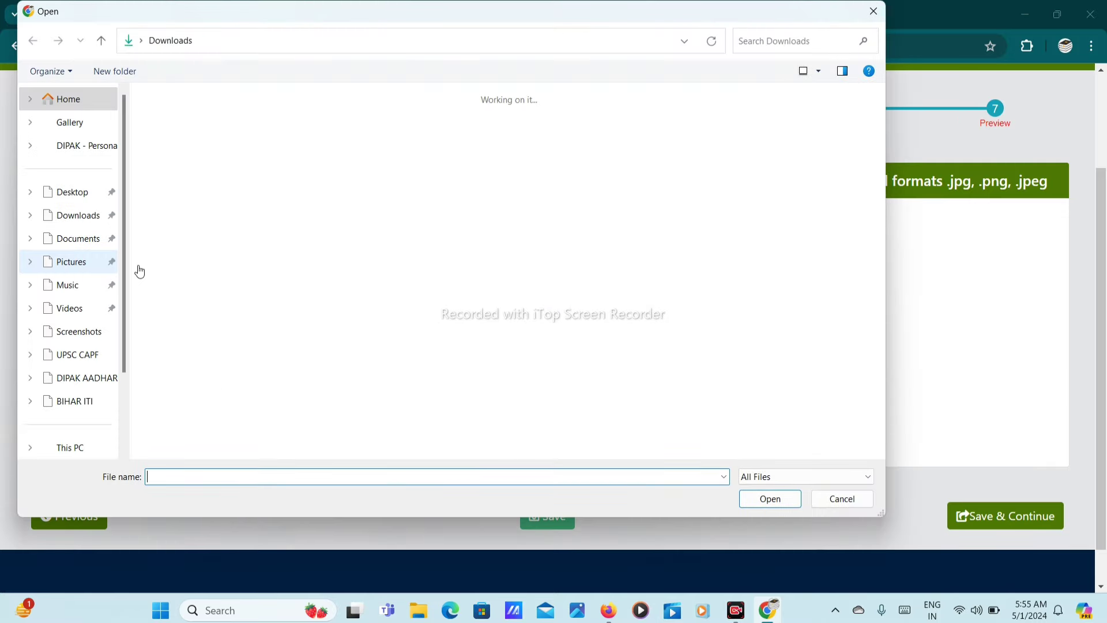
left_click(815, 503)
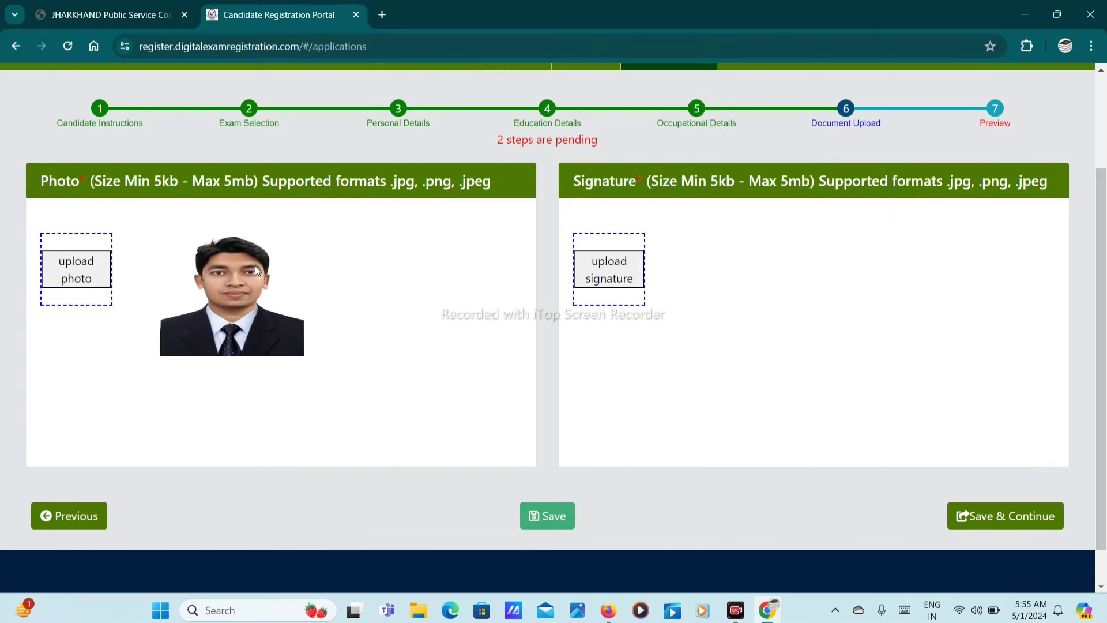
Step: Upload download.jpg as the signature, save the documents and continue to the preview
left_click(606, 268)
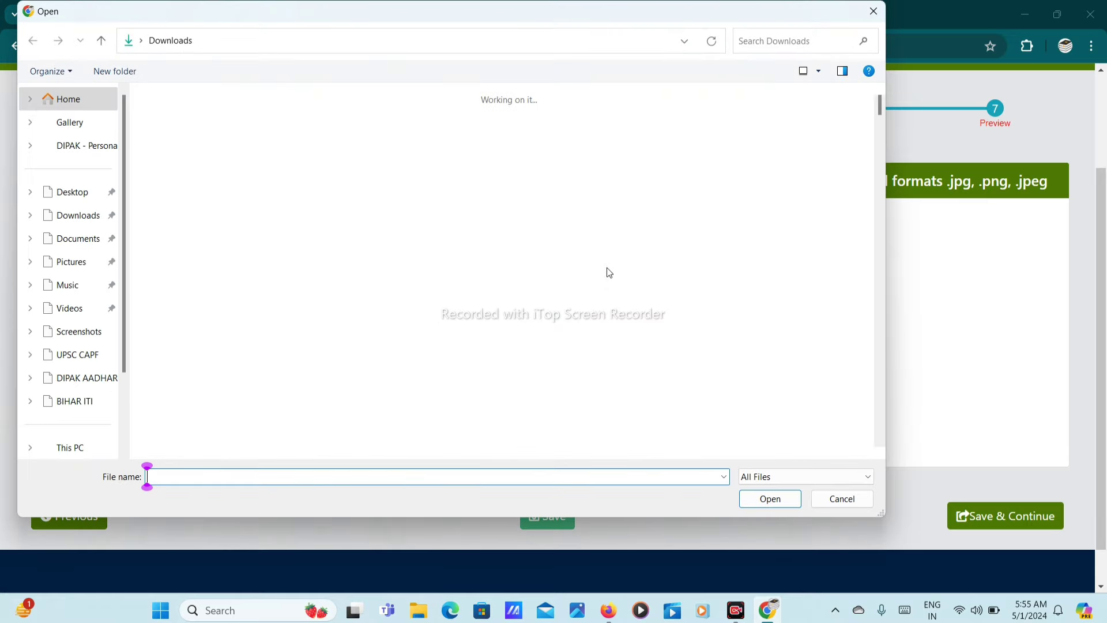
scroll(399, 285, "down", 5)
left_click(584, 267)
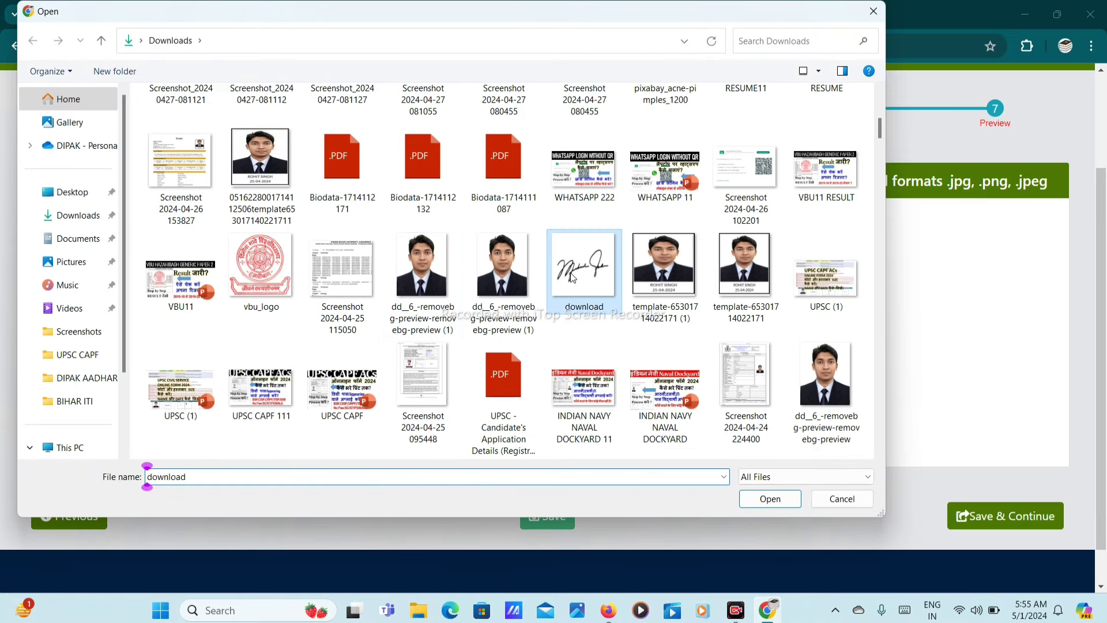
left_click(766, 498)
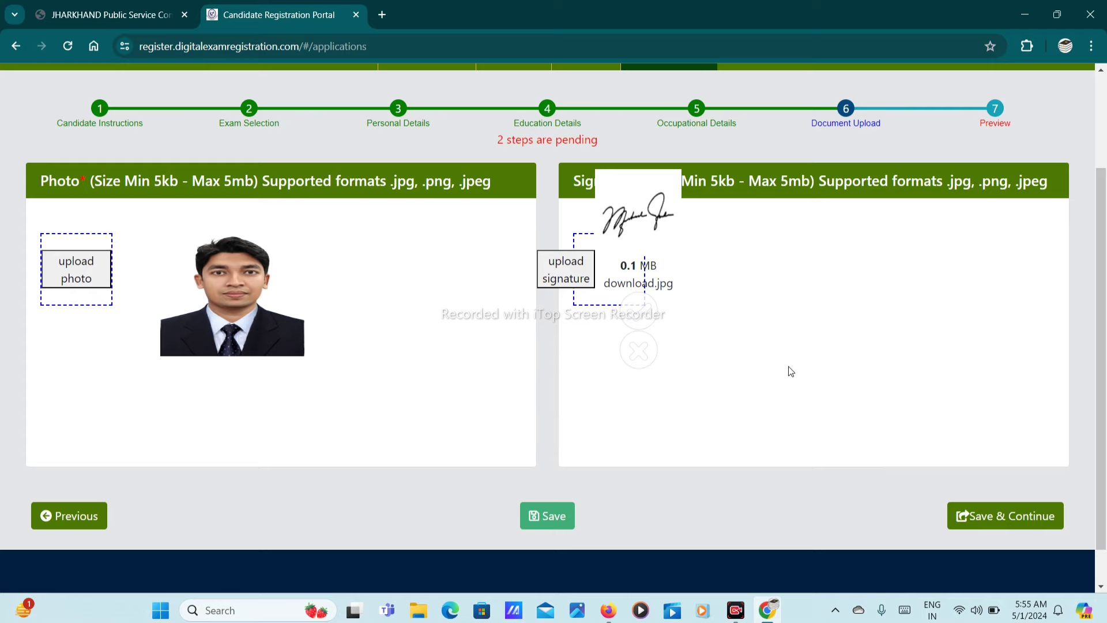
scroll(669, 423, "down", 1)
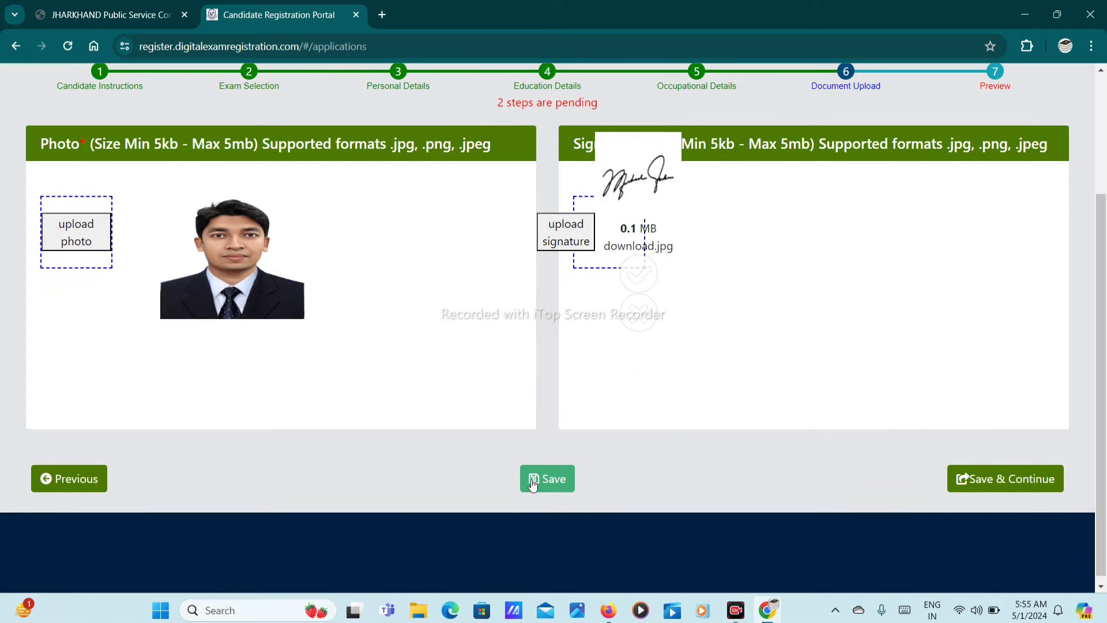
left_click(534, 482)
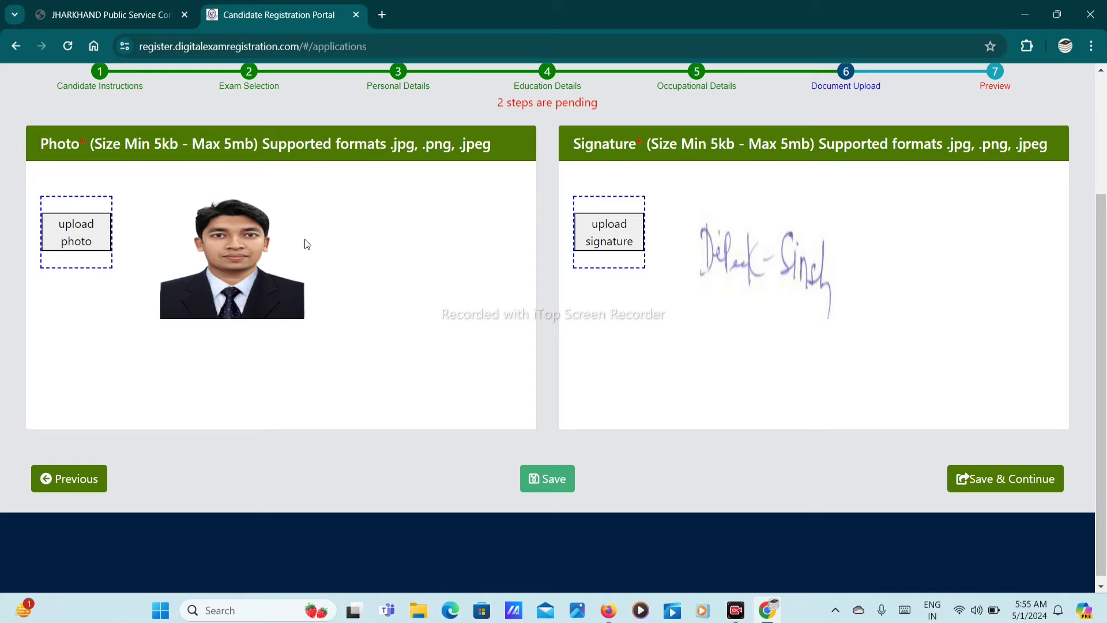
left_click(542, 478)
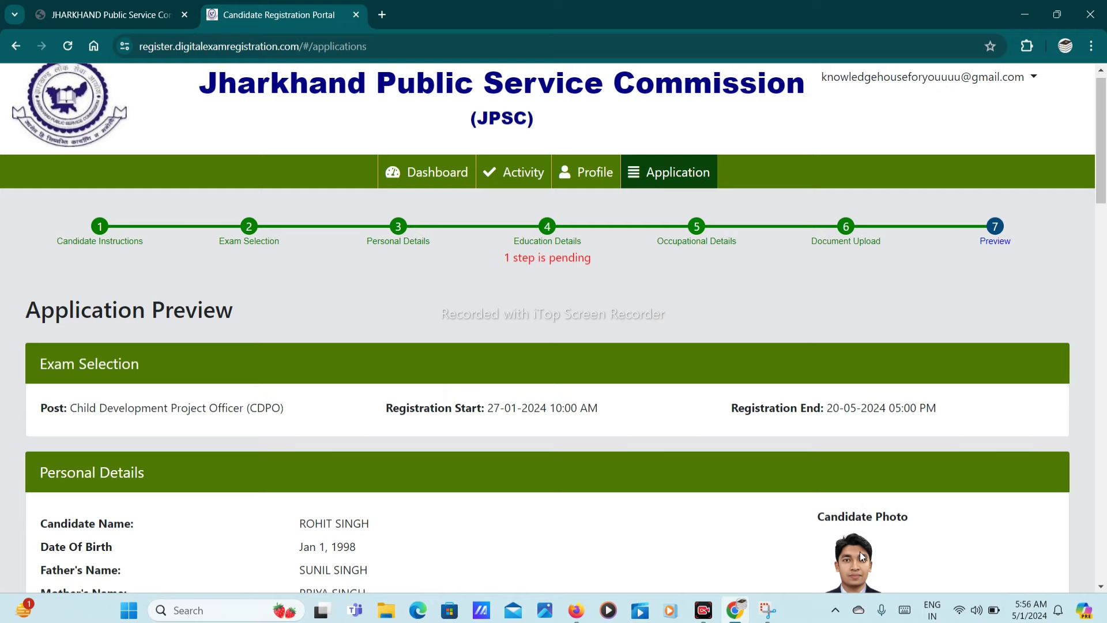
Step: Tick 'I agree to the terms and conditions' in the Declaration section
scroll(877, 581, "down", 20)
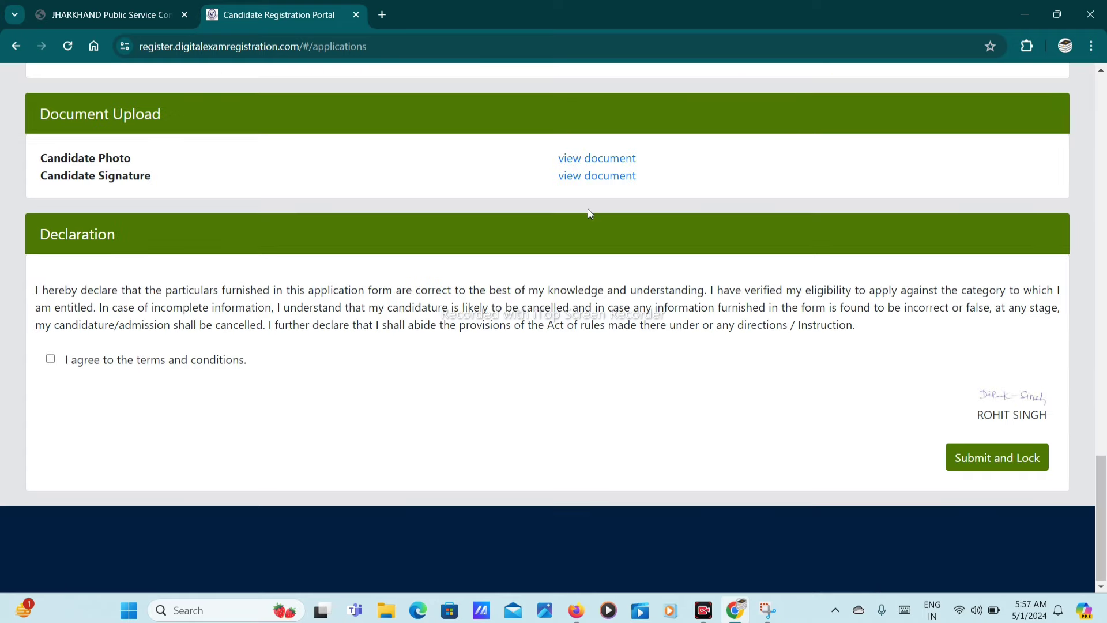
left_click(50, 360)
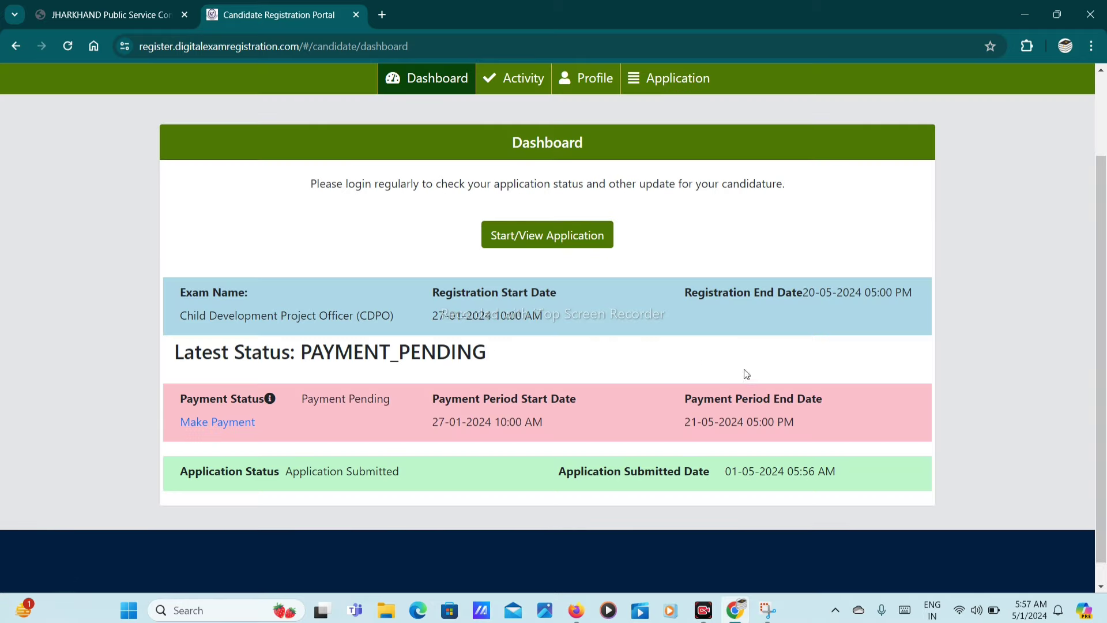
Step: Follow the Make Payment link to reach the INR 150.00 CCAvenue payment page
left_click_drag(282, 476, 355, 479)
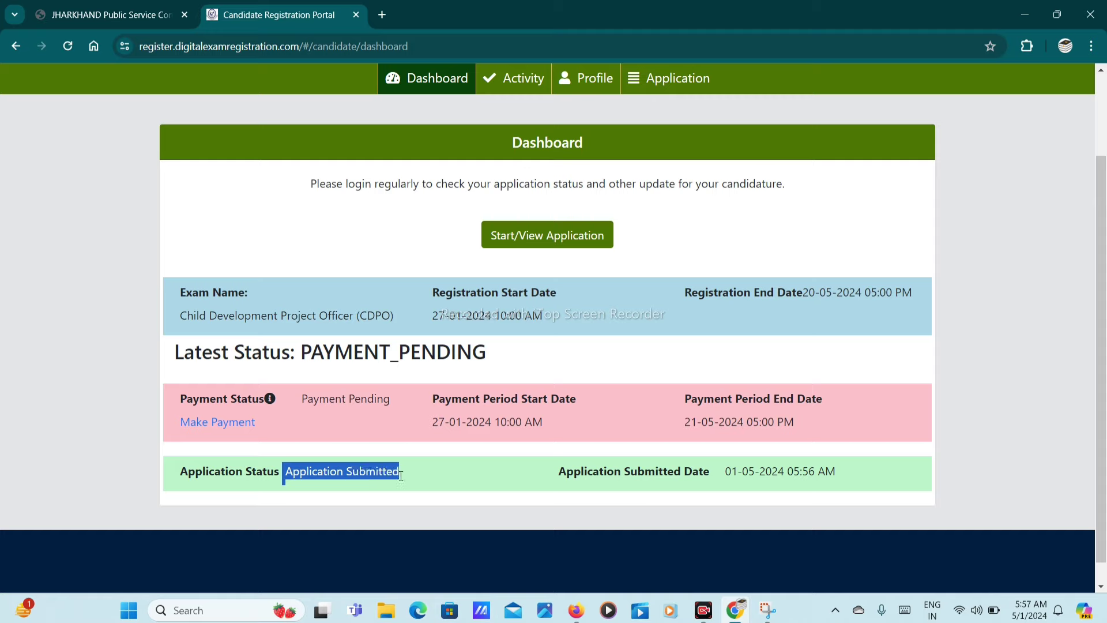
left_click(219, 426)
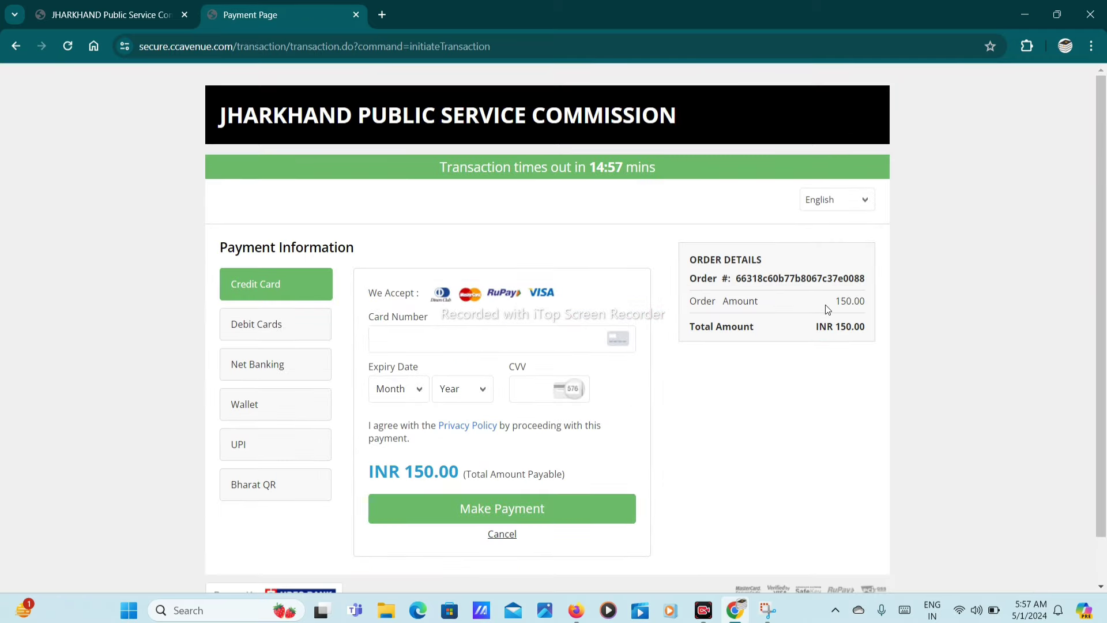
left_click_drag(828, 309, 686, 253)
scroll(299, 284, "down", 1)
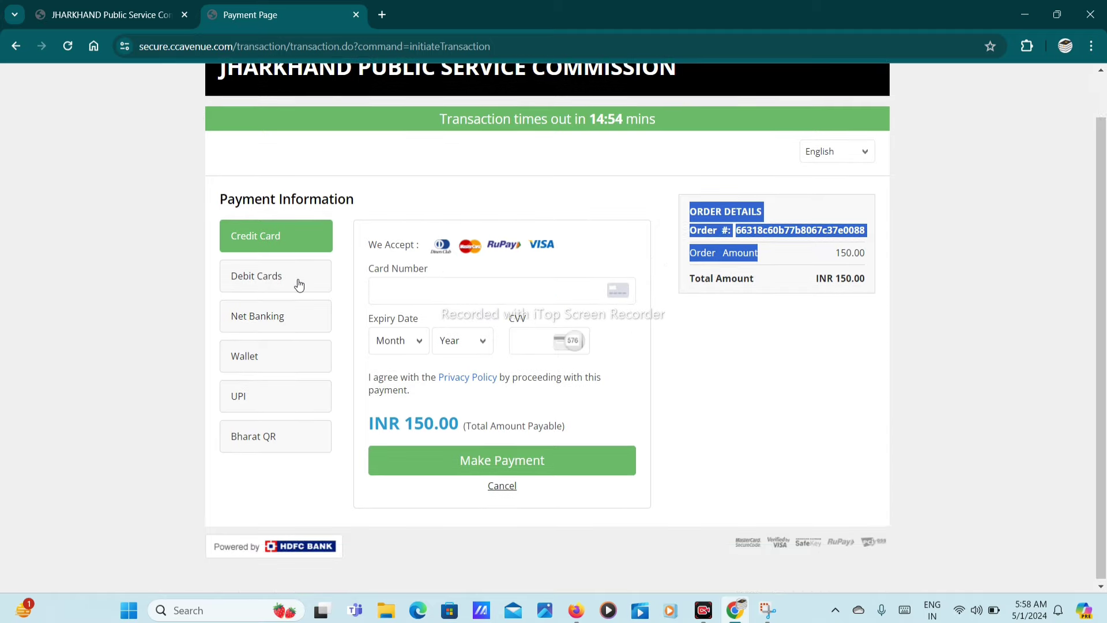